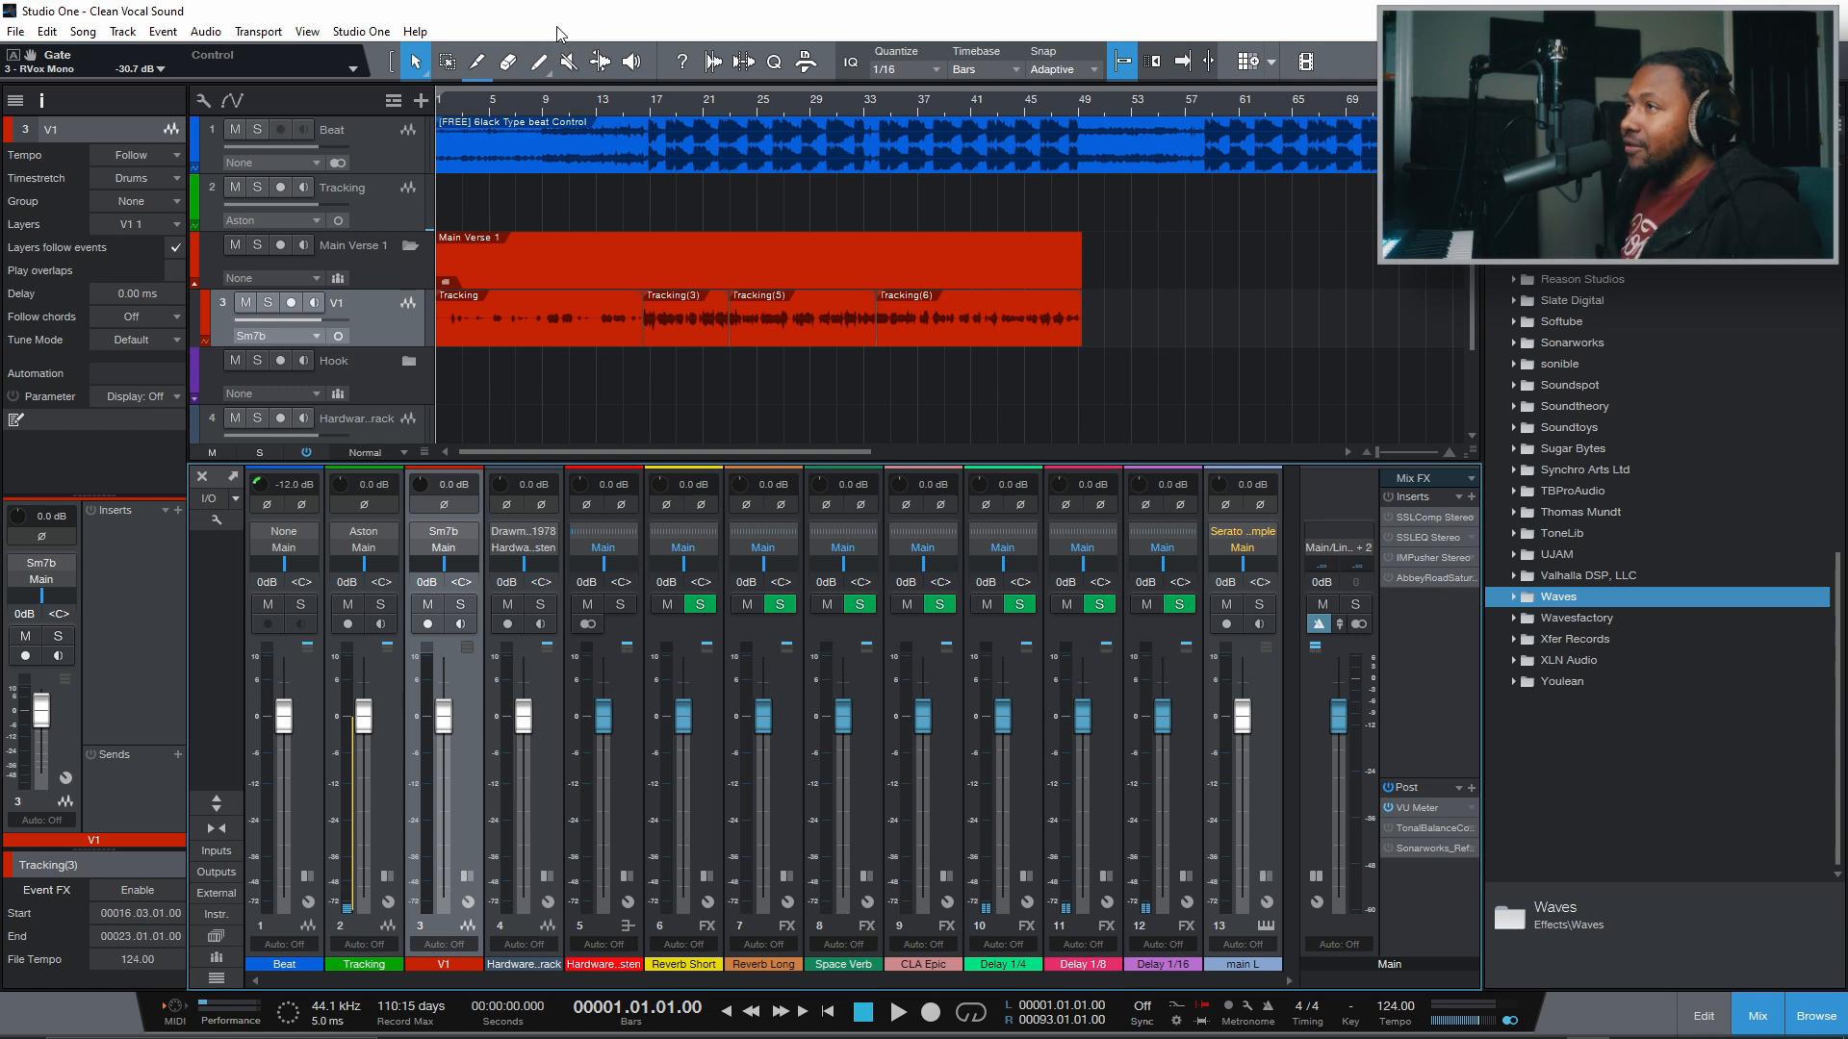
# Listen to the full mix, and solo the V1 vocal track to audition it from bar 17
pyautogui.press('space')
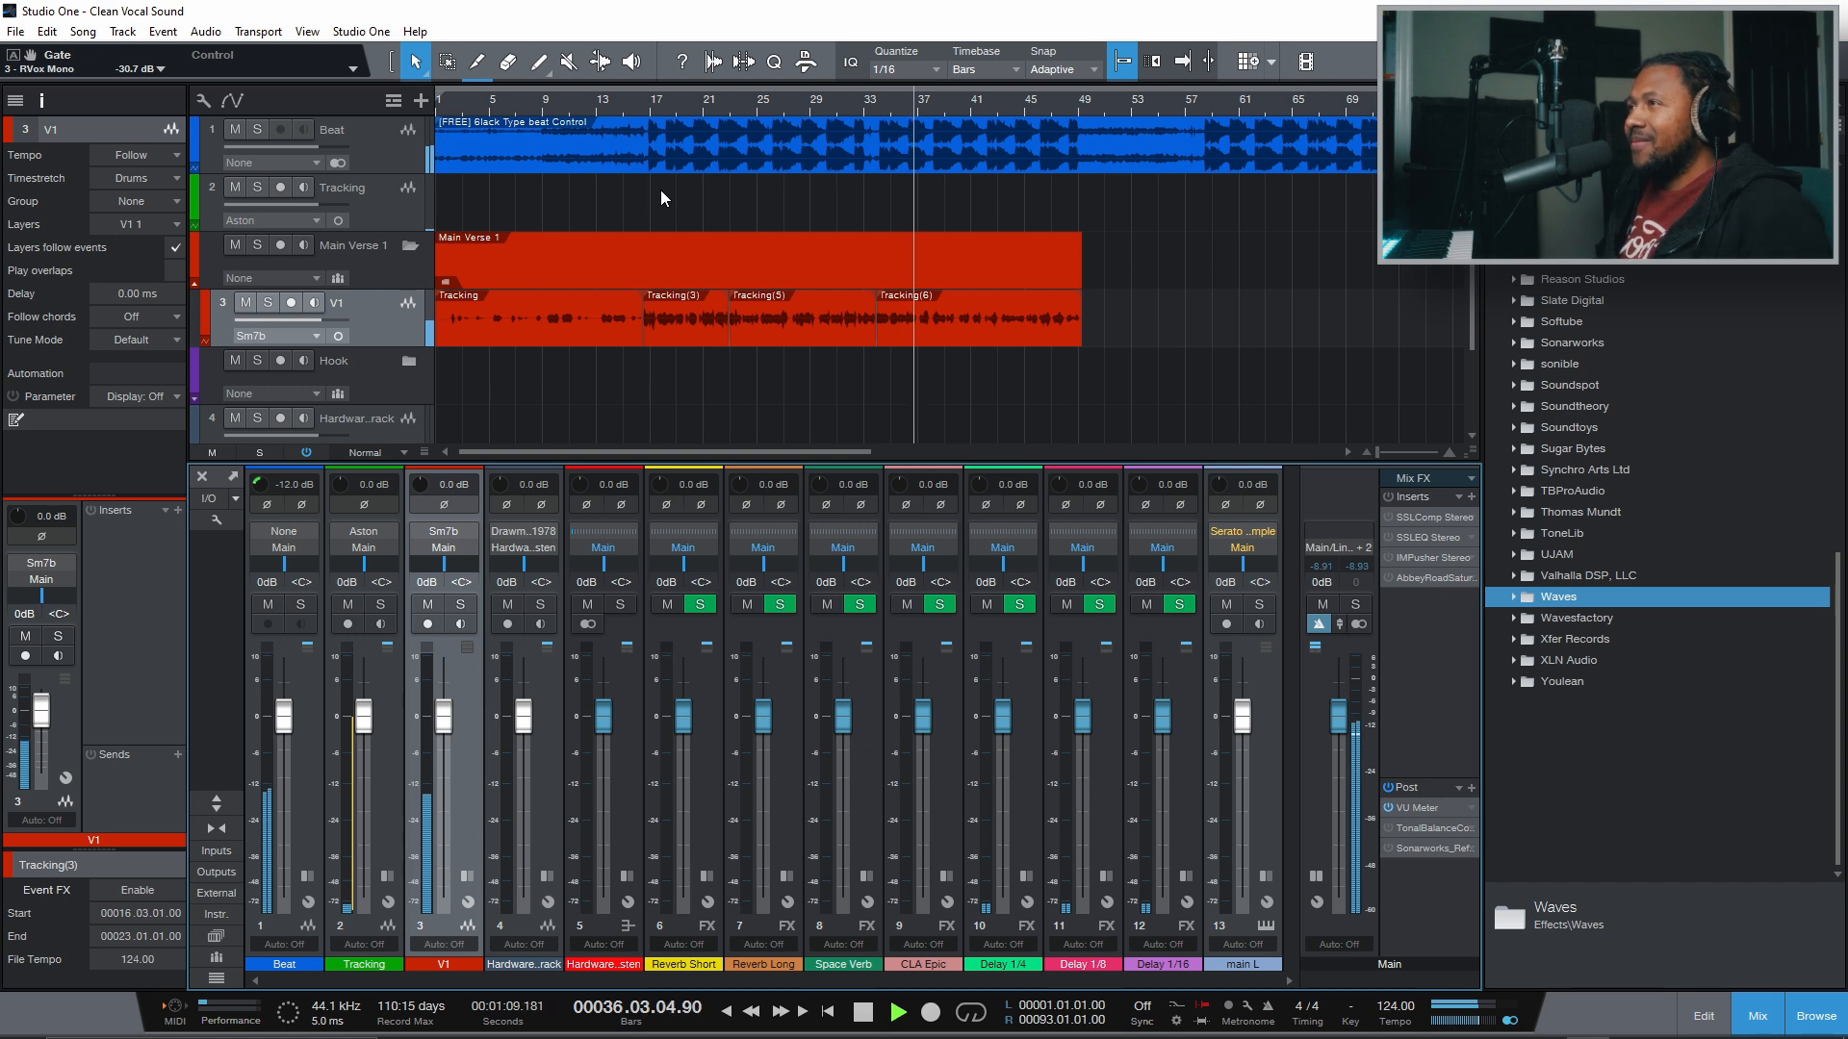
pyautogui.press('space')
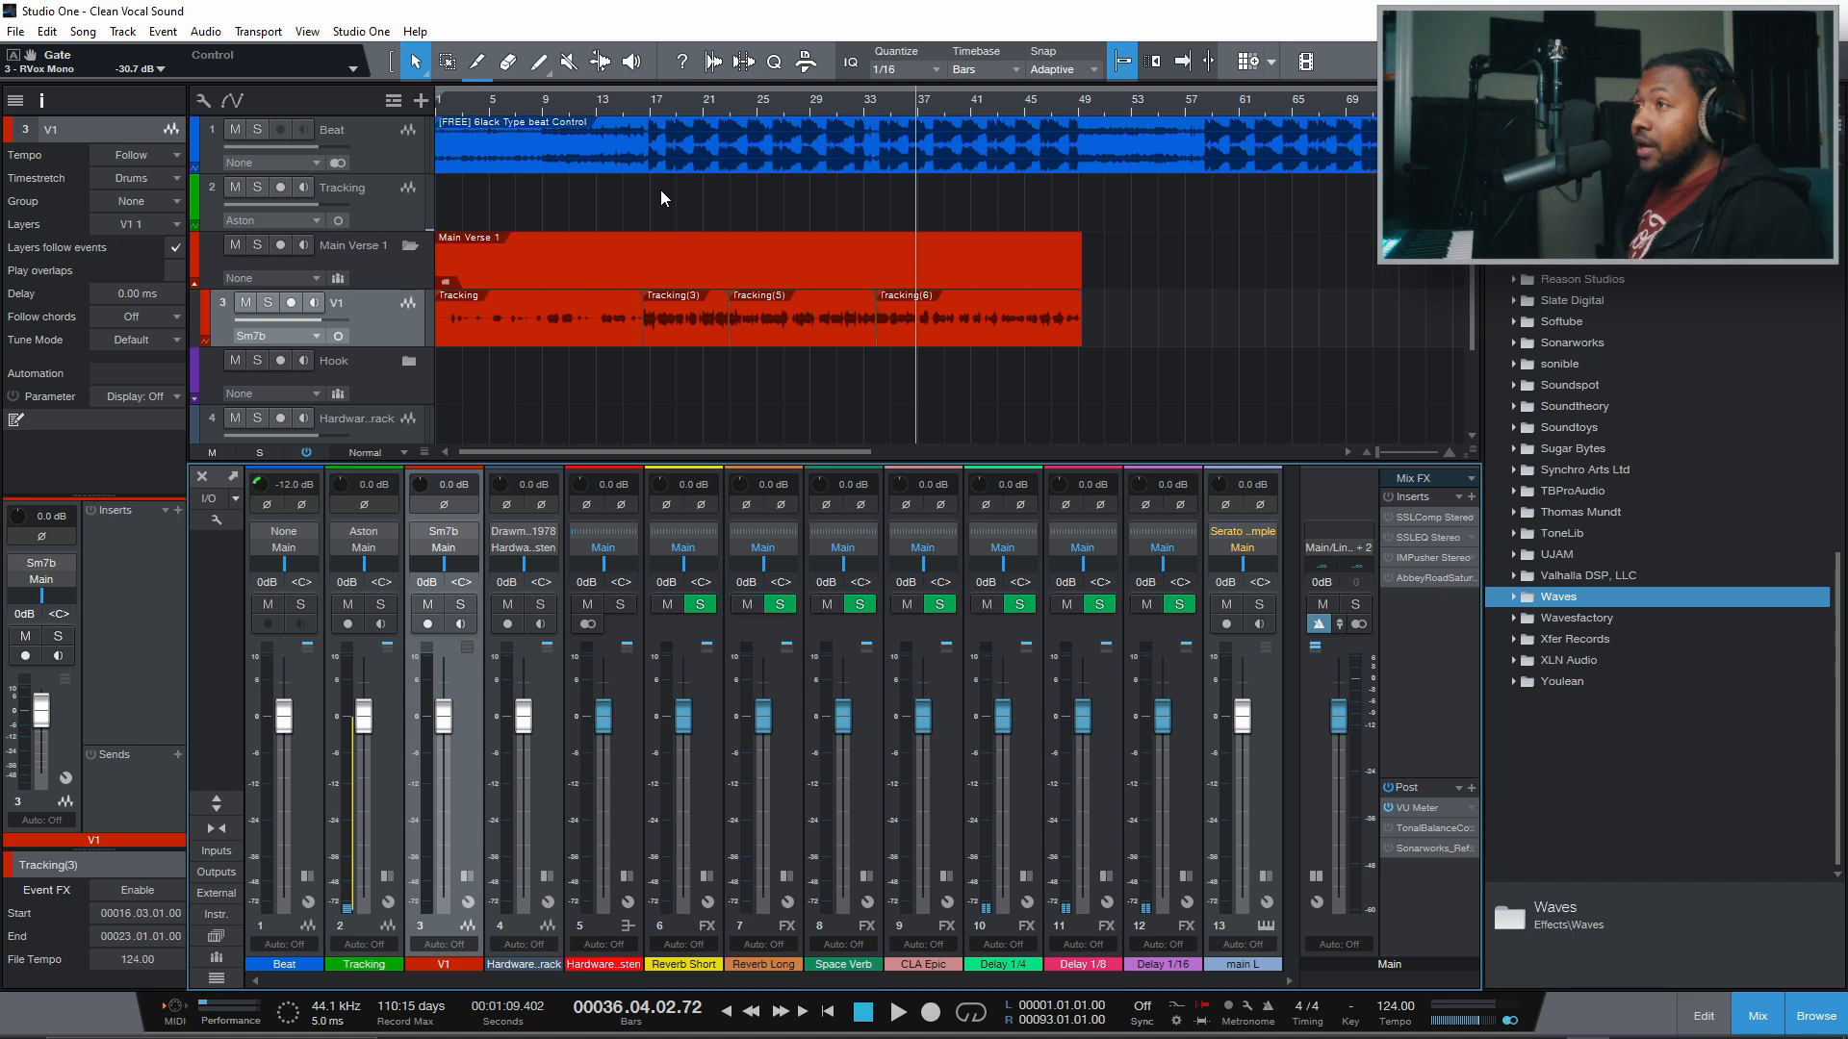
pyautogui.click(646, 109)
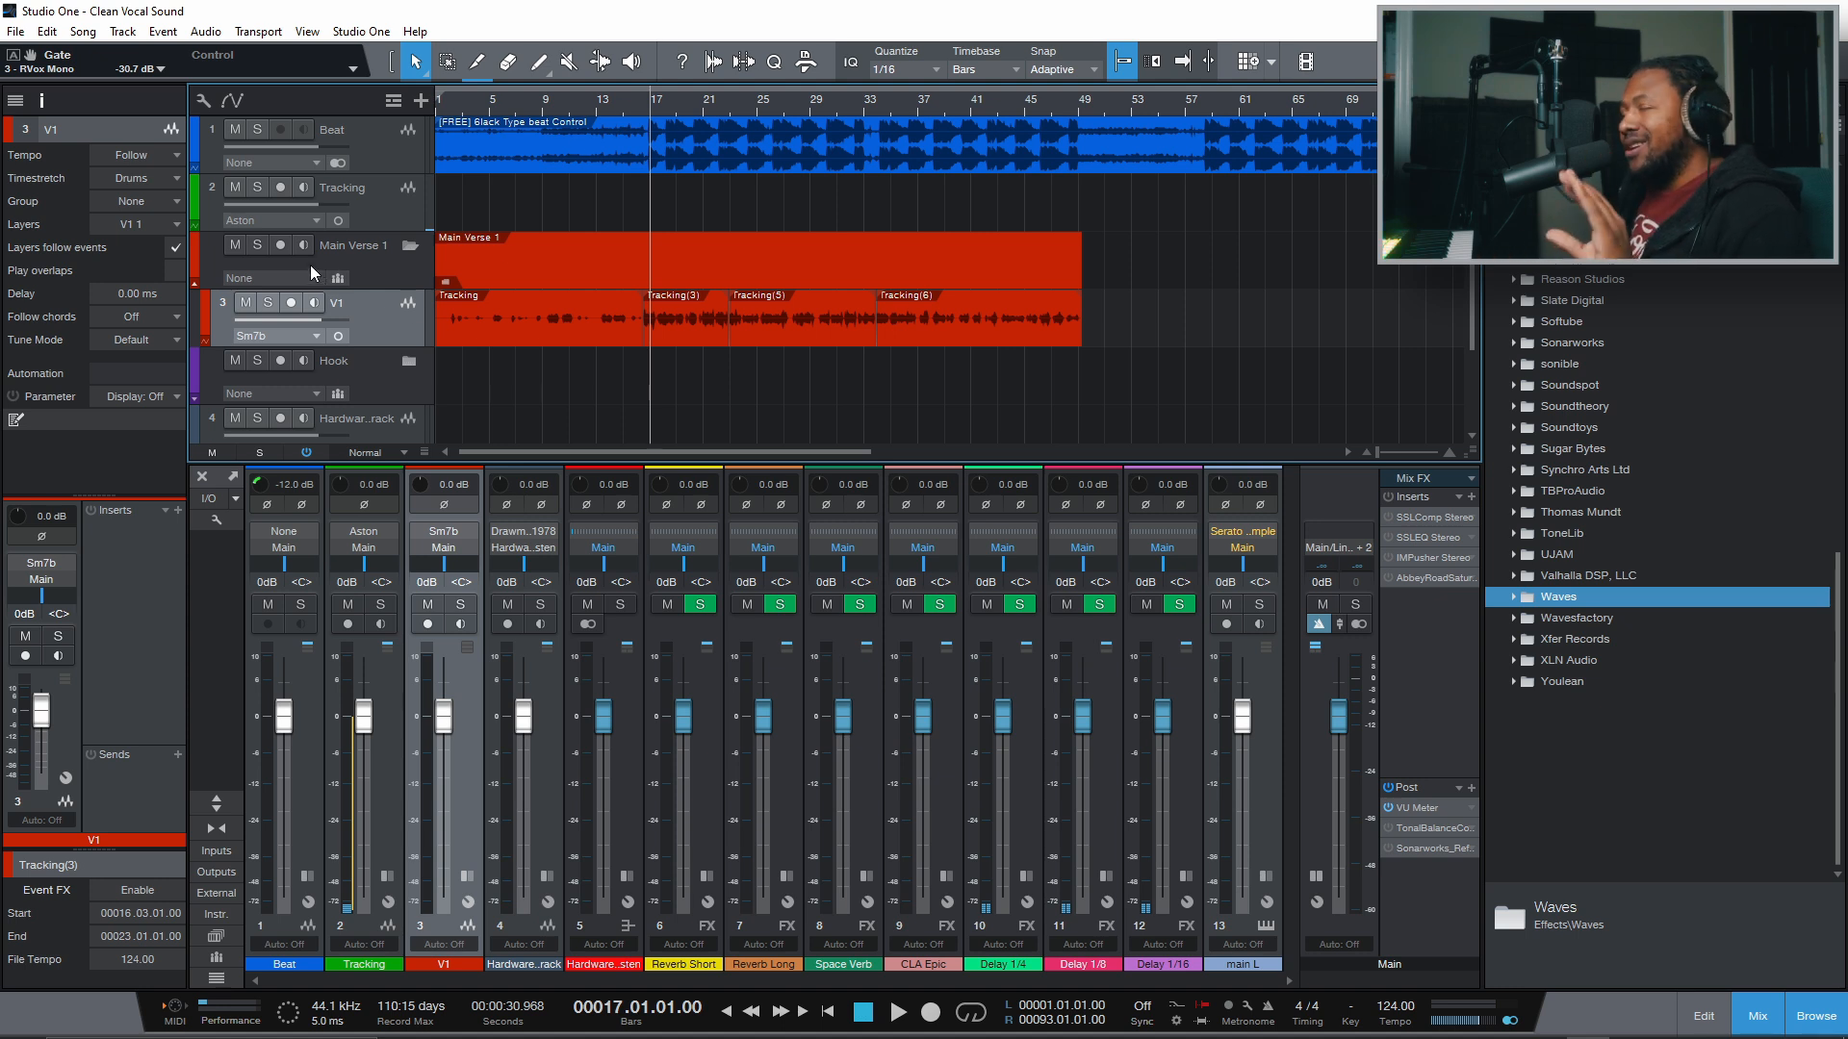
pyautogui.click(269, 304)
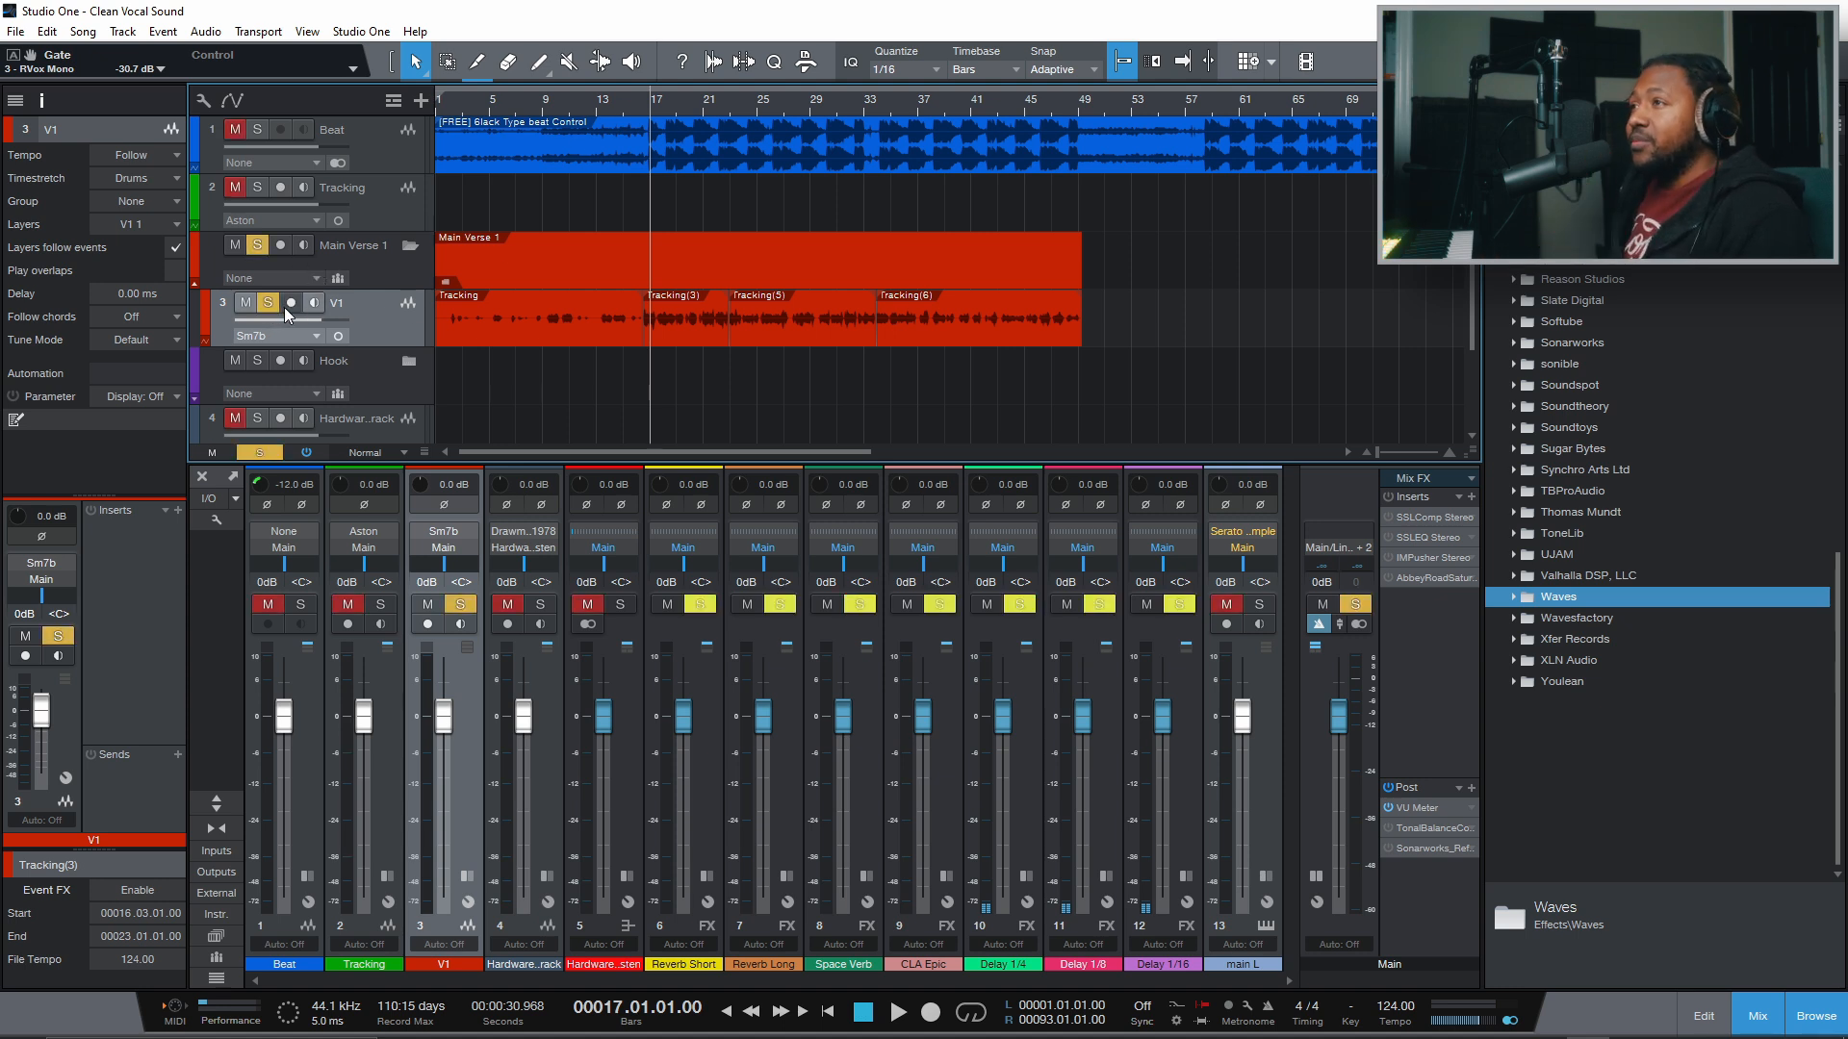
pyautogui.press('space')
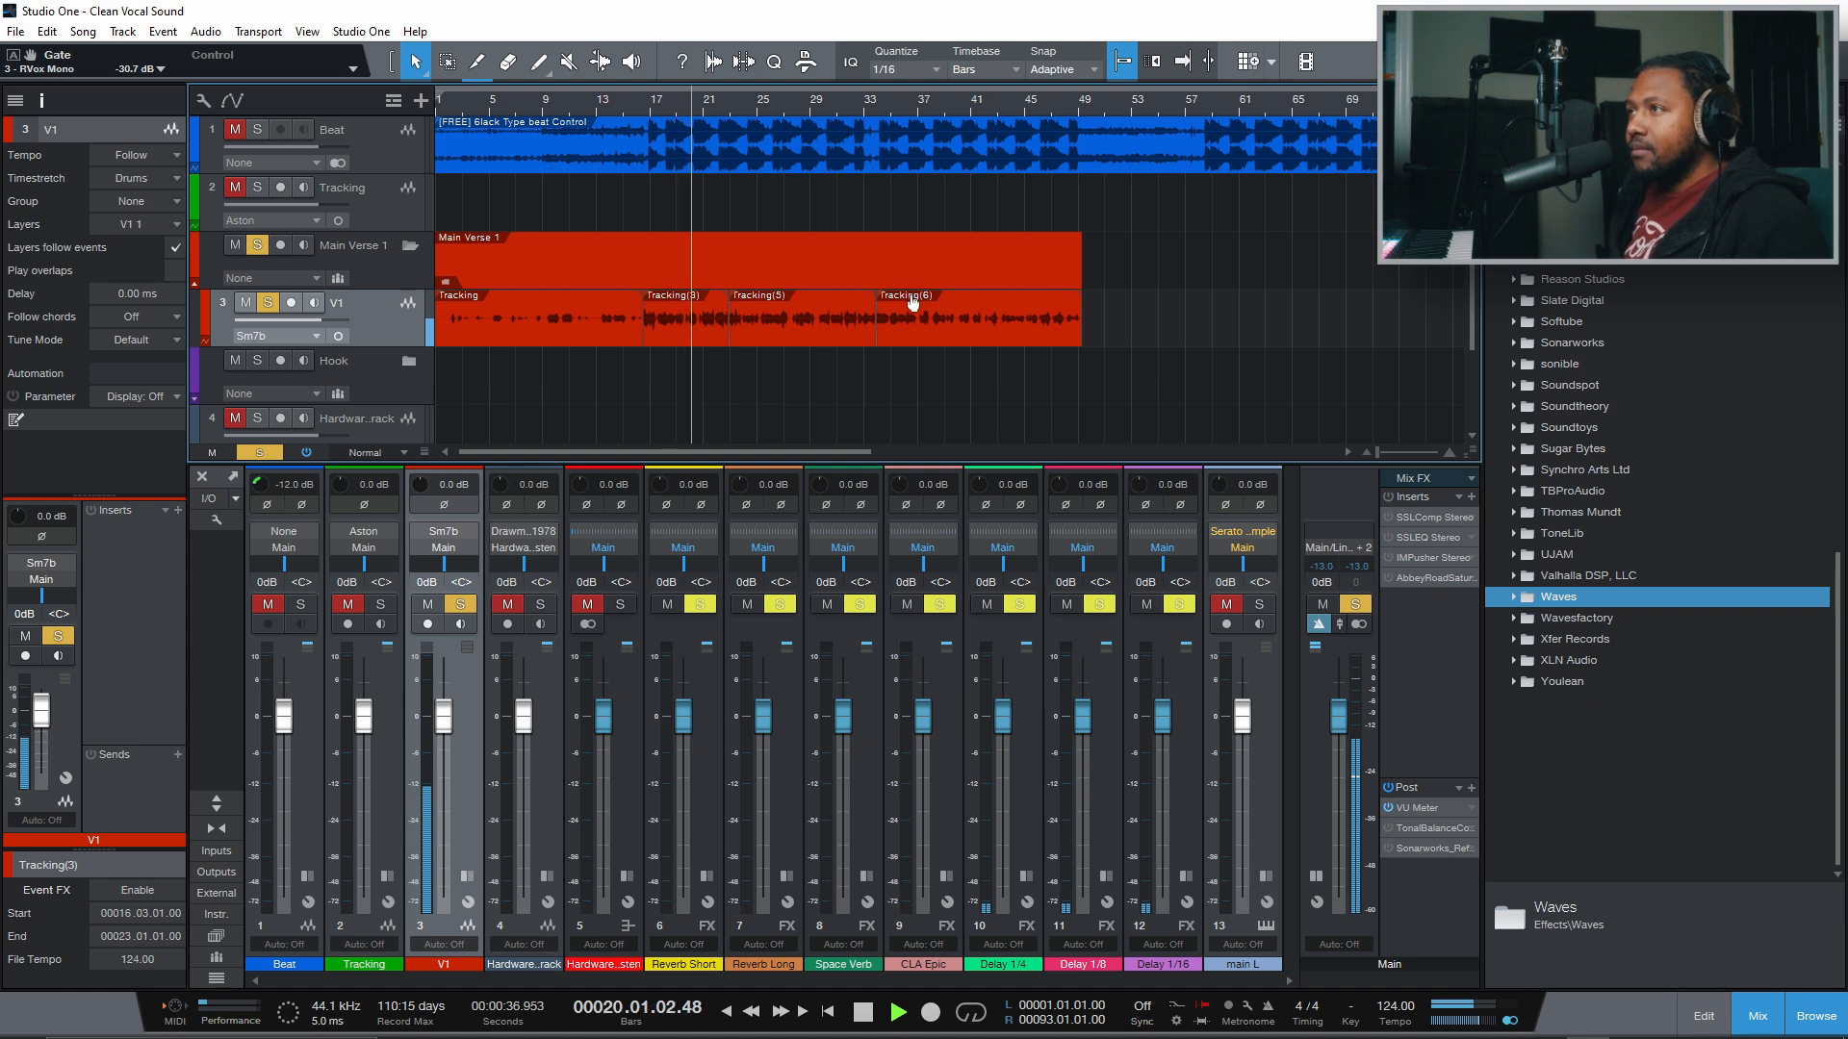
pyautogui.press('space')
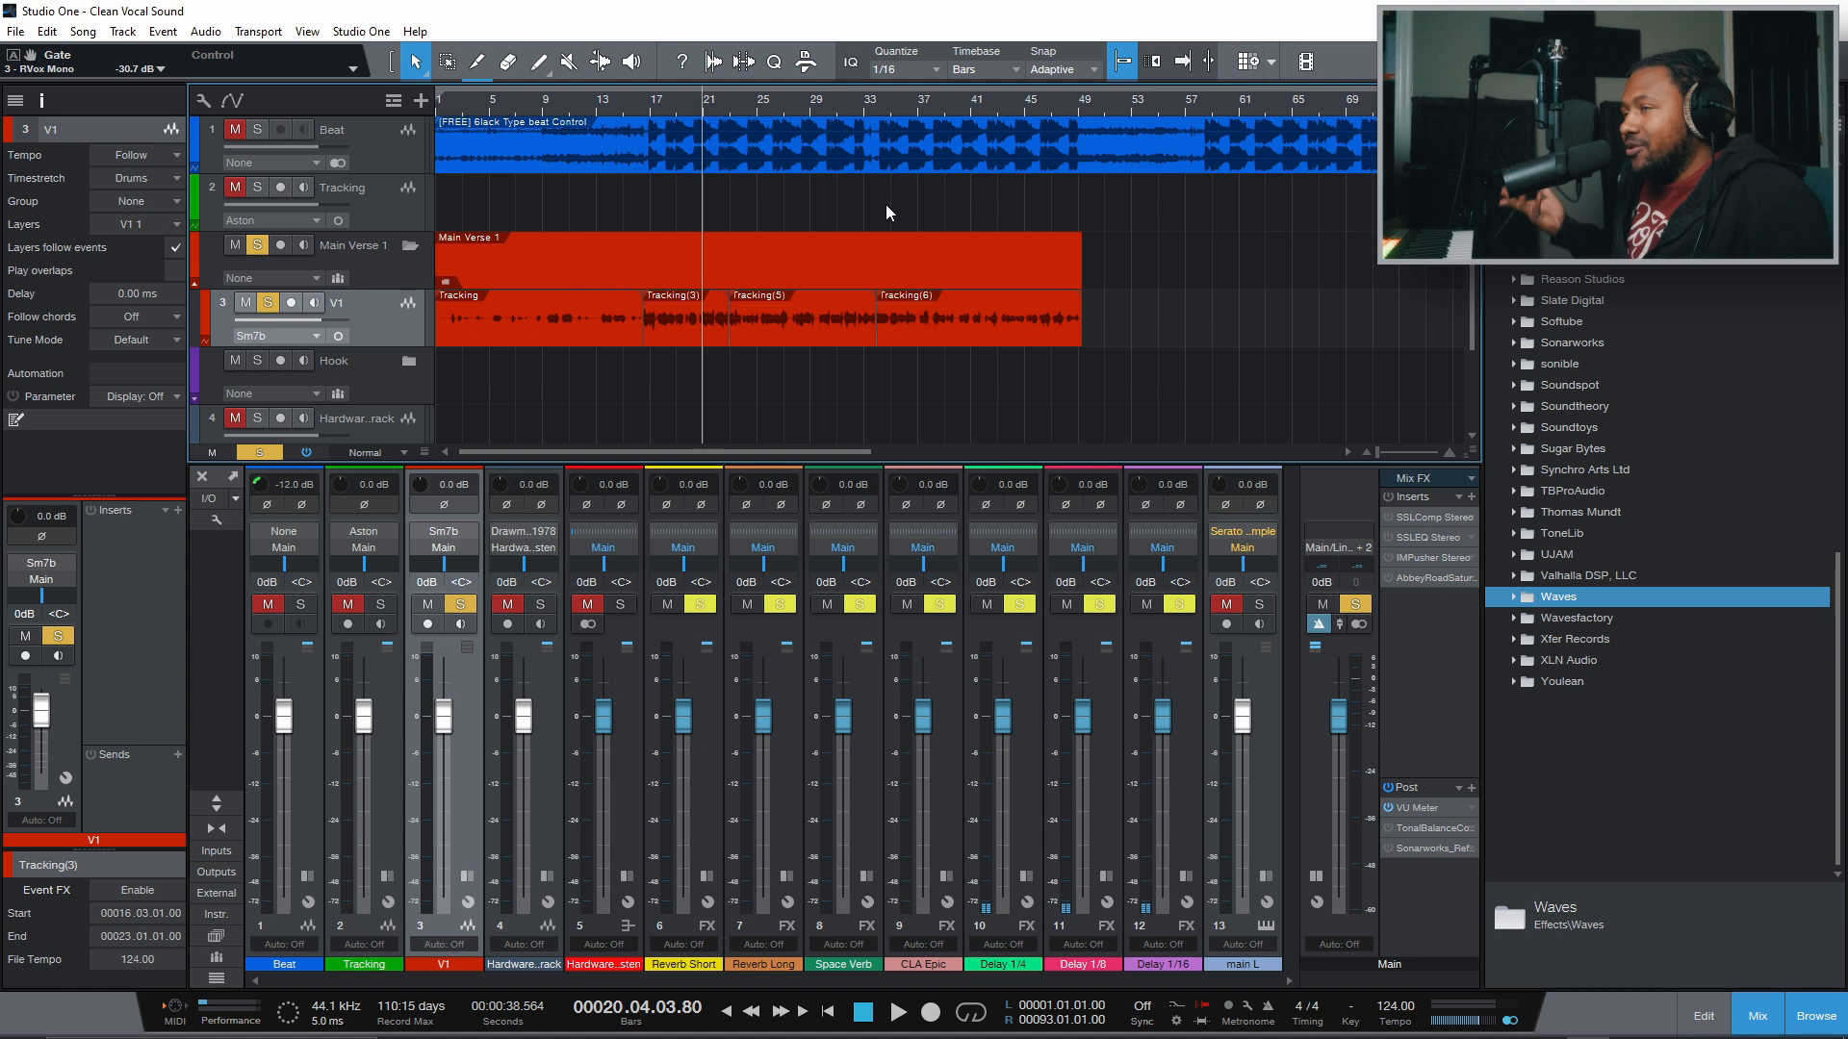
# Expand the V1 channel's inserts and add the Waves RVox Mono plugin, placing its window clear of the vocal track
pyautogui.doubleClick(477, 744)
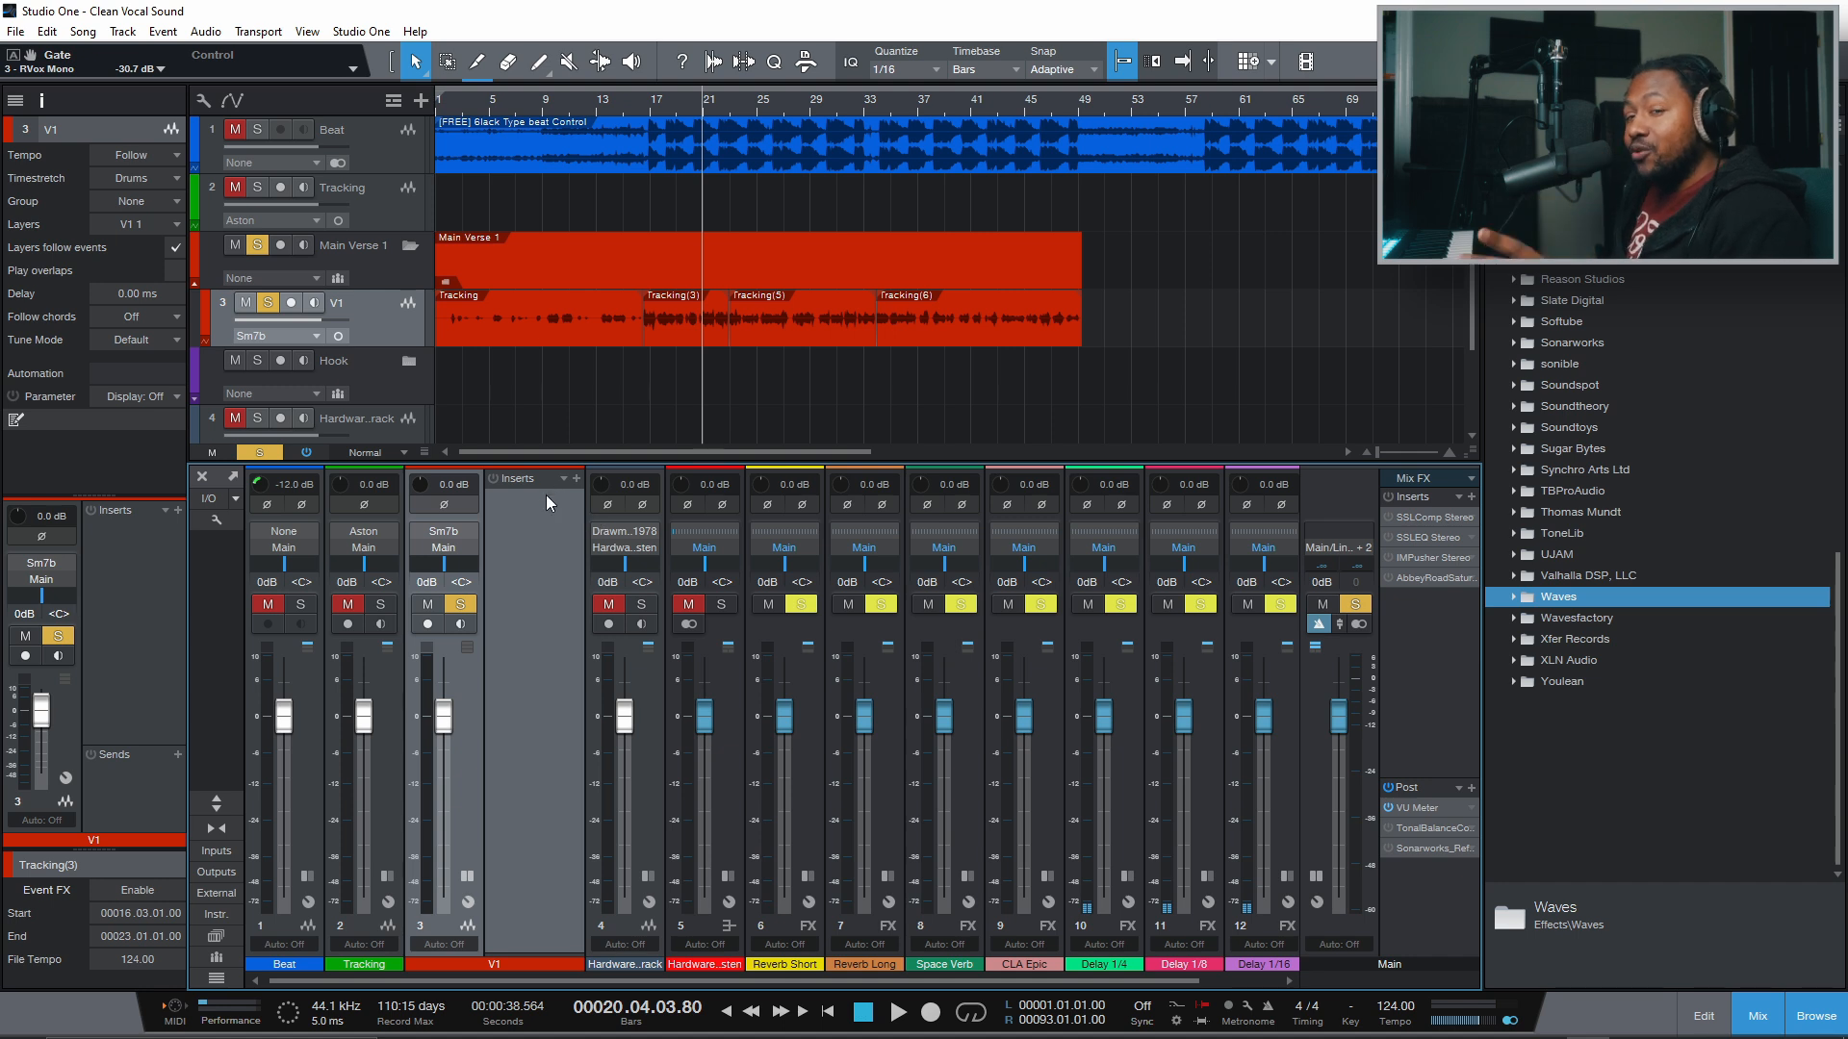
pyautogui.click(1527, 598)
pyautogui.scroll(-10, 1515, 736)
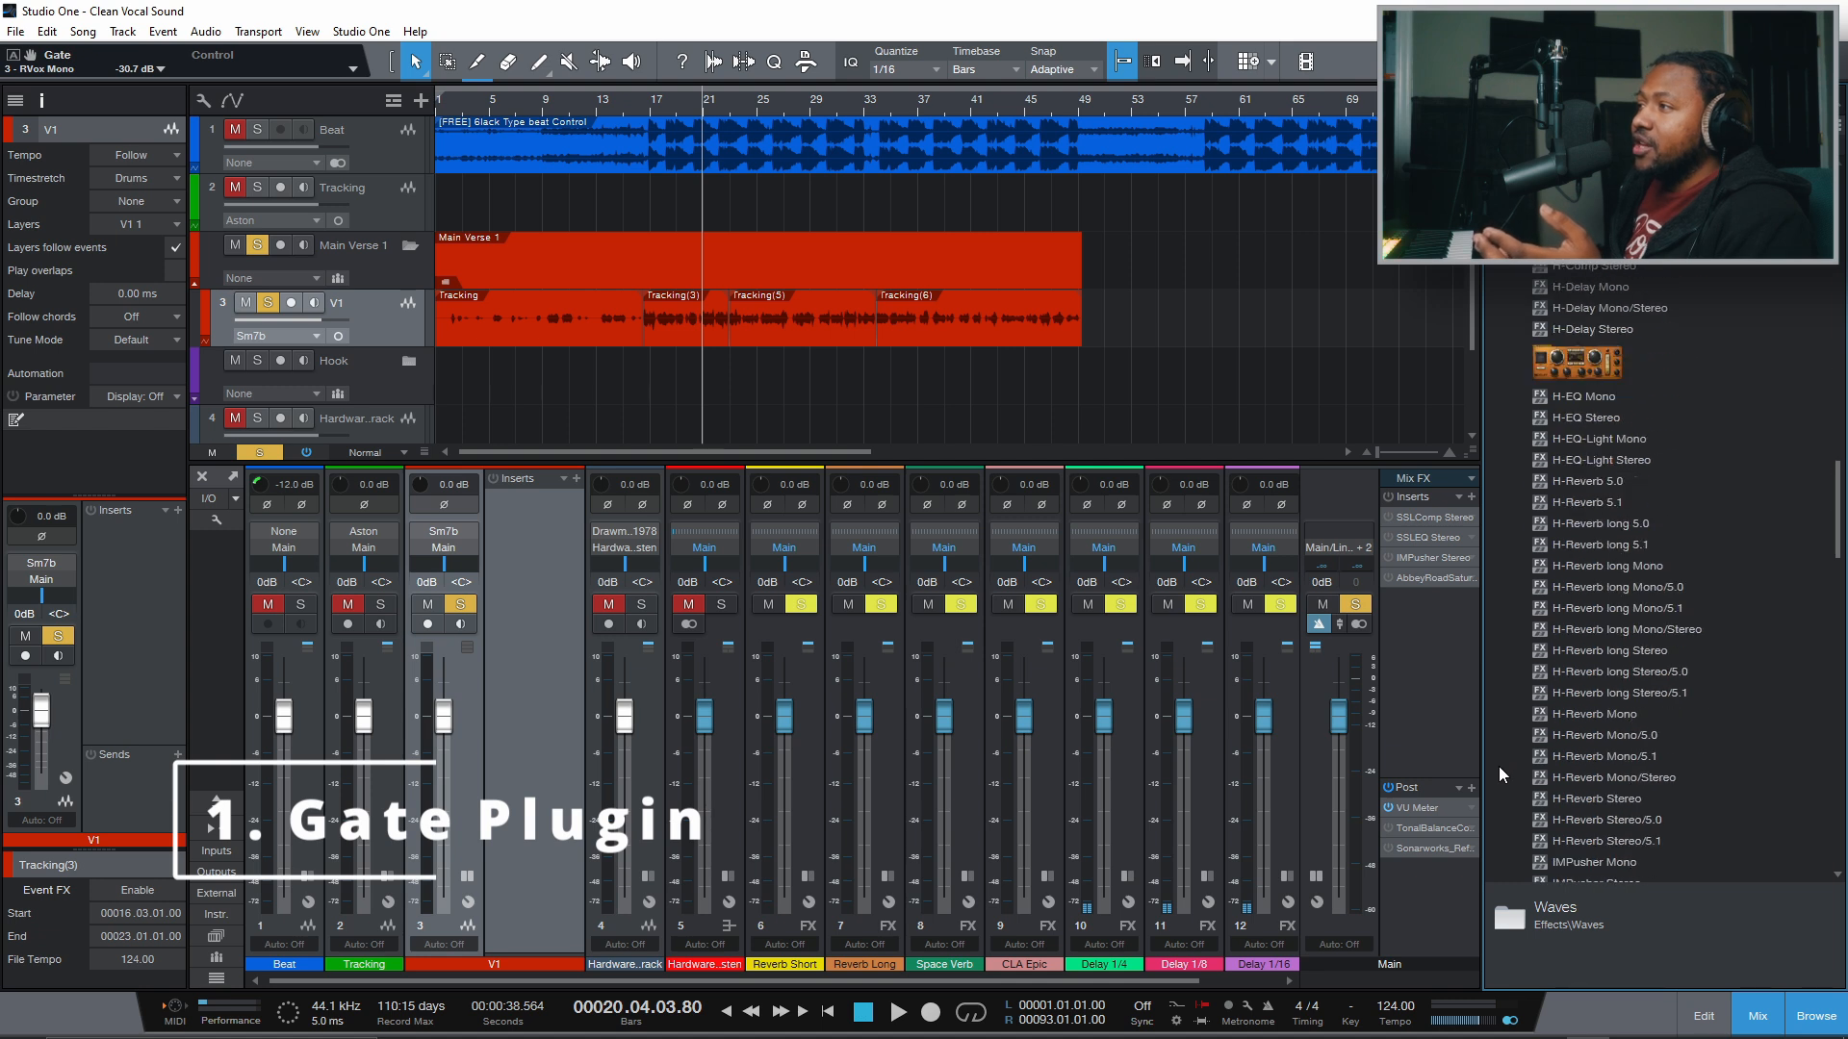
pyautogui.scroll(-15, 1489, 770)
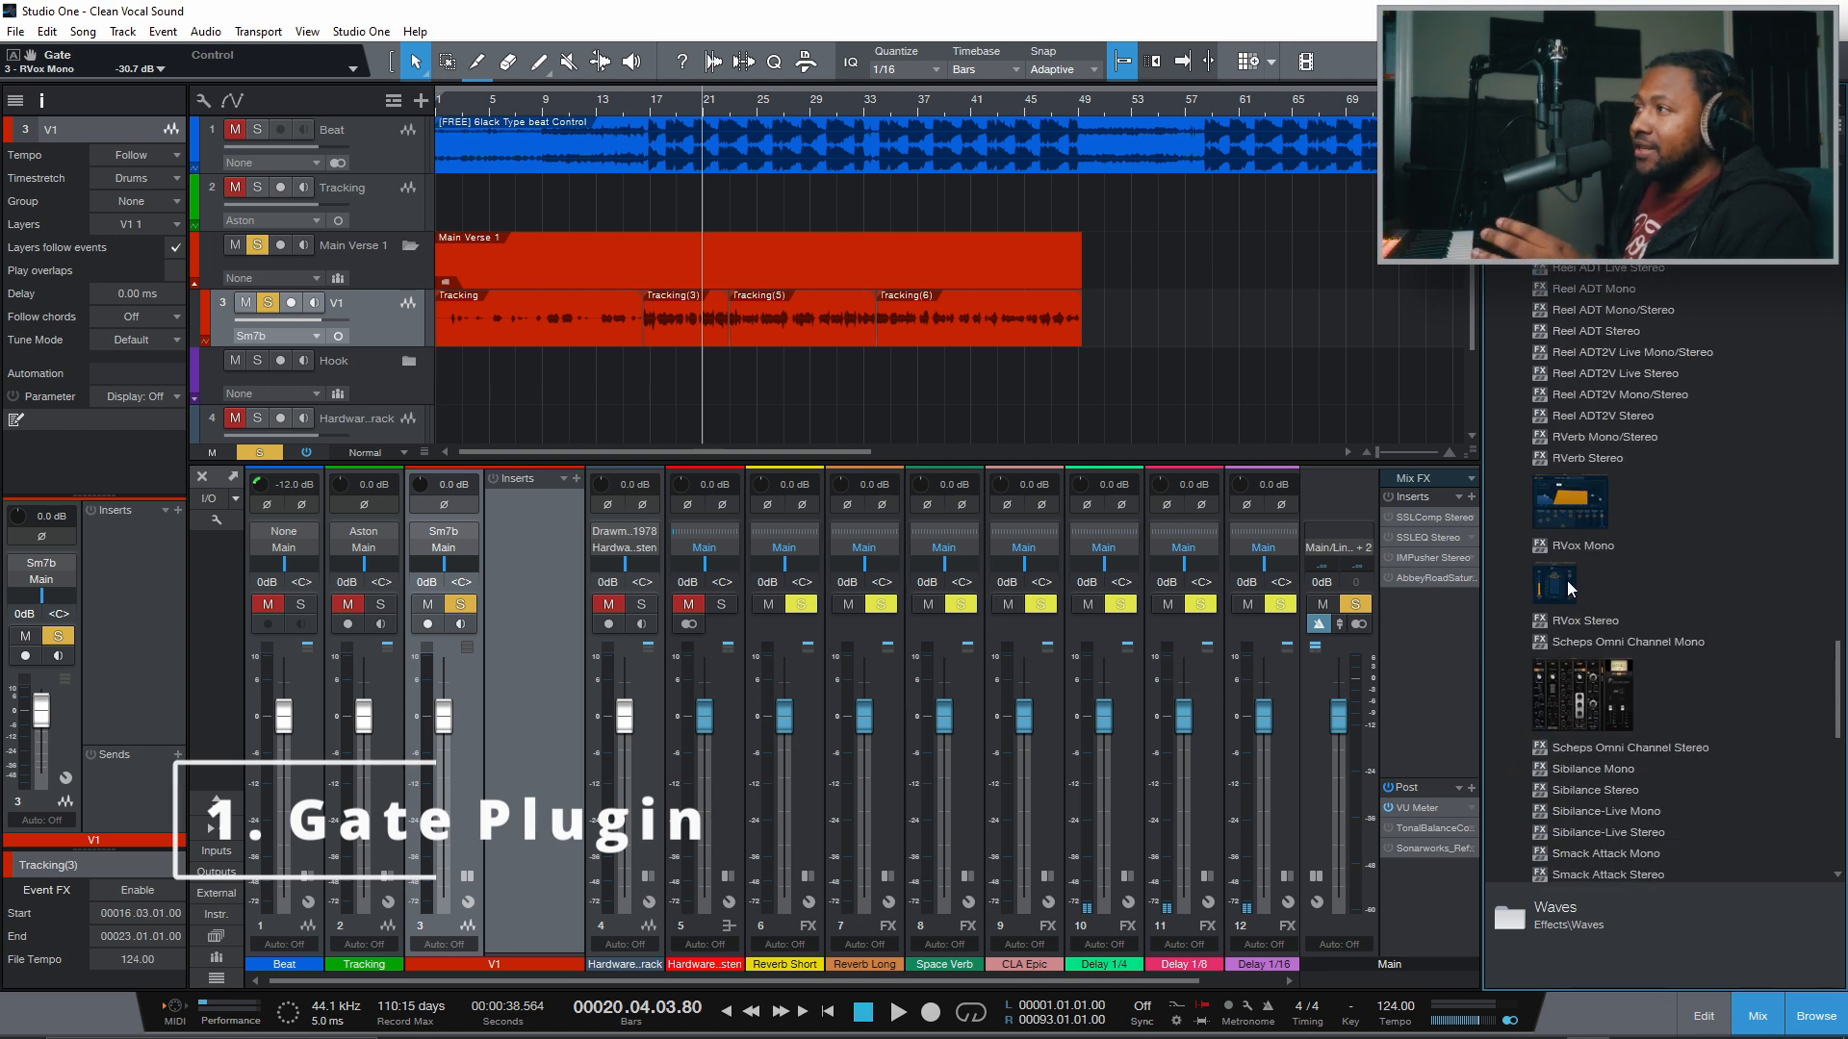
pyautogui.moveTo(1567, 589); pyautogui.dragTo(546, 576)
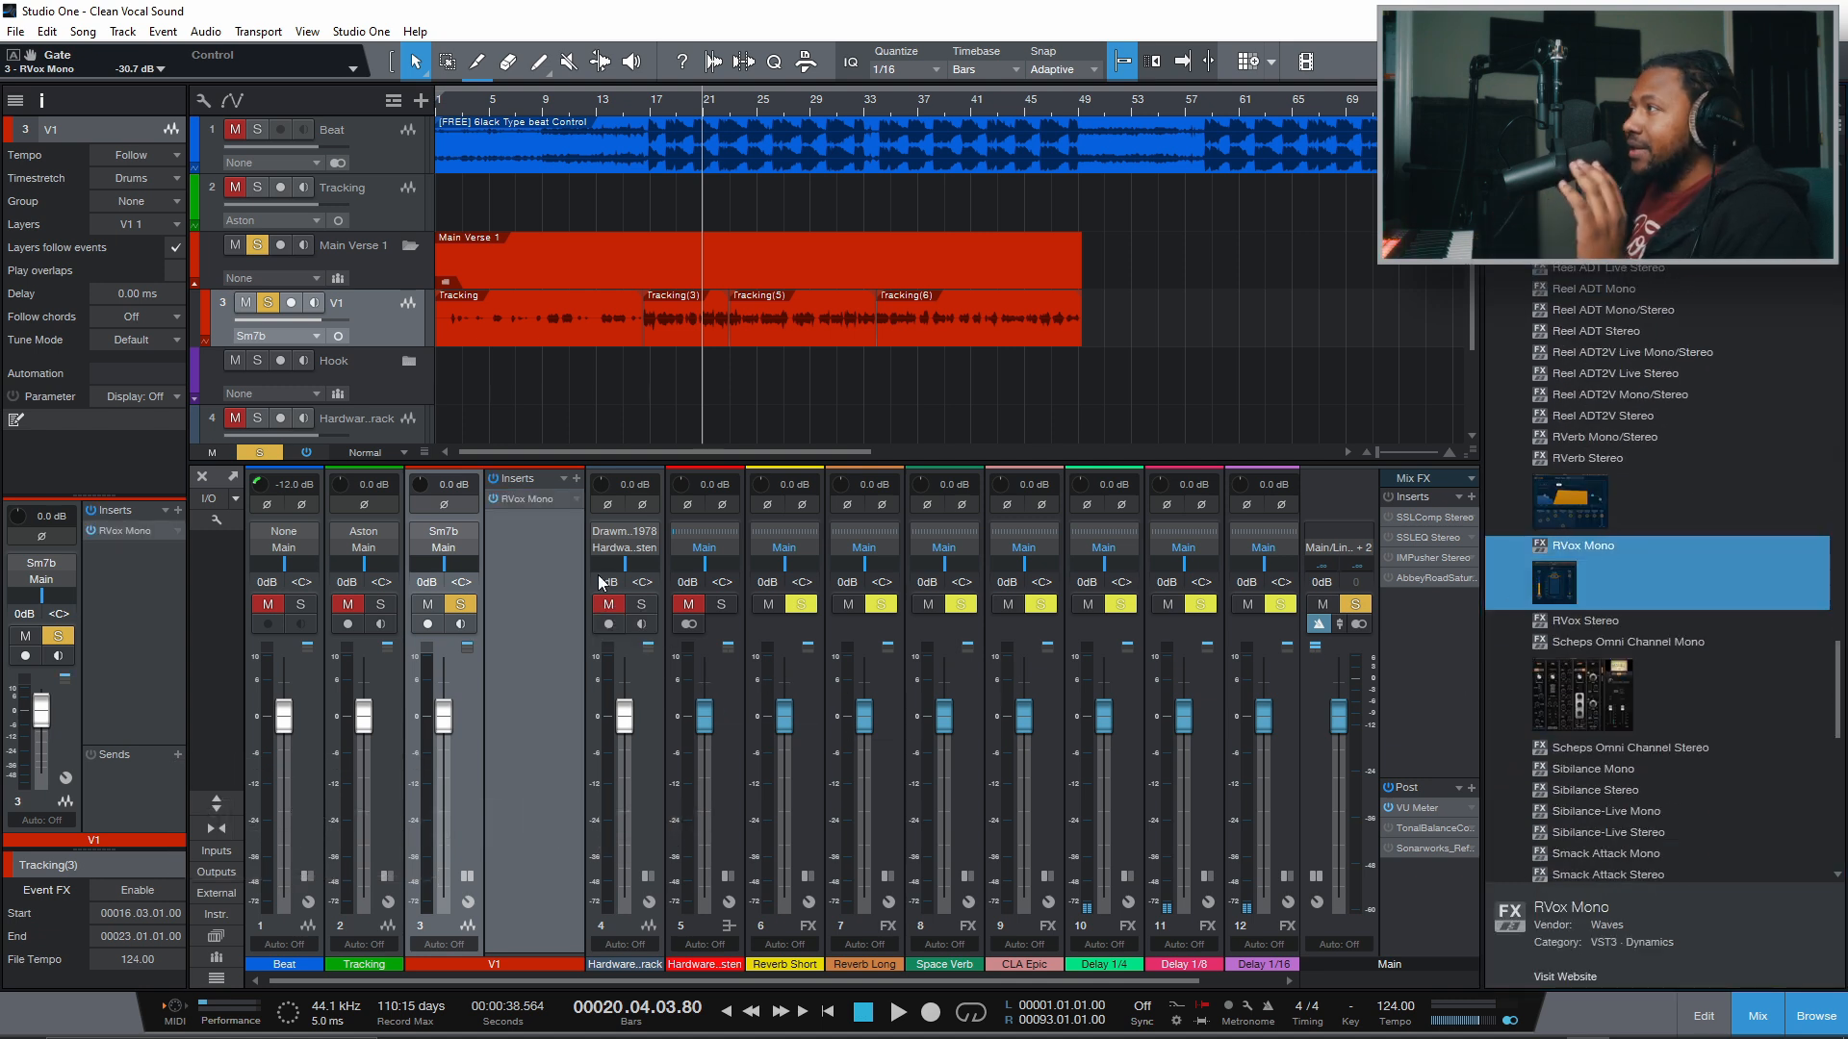
pyautogui.moveTo(612, 320); pyautogui.dragTo(701, 367)
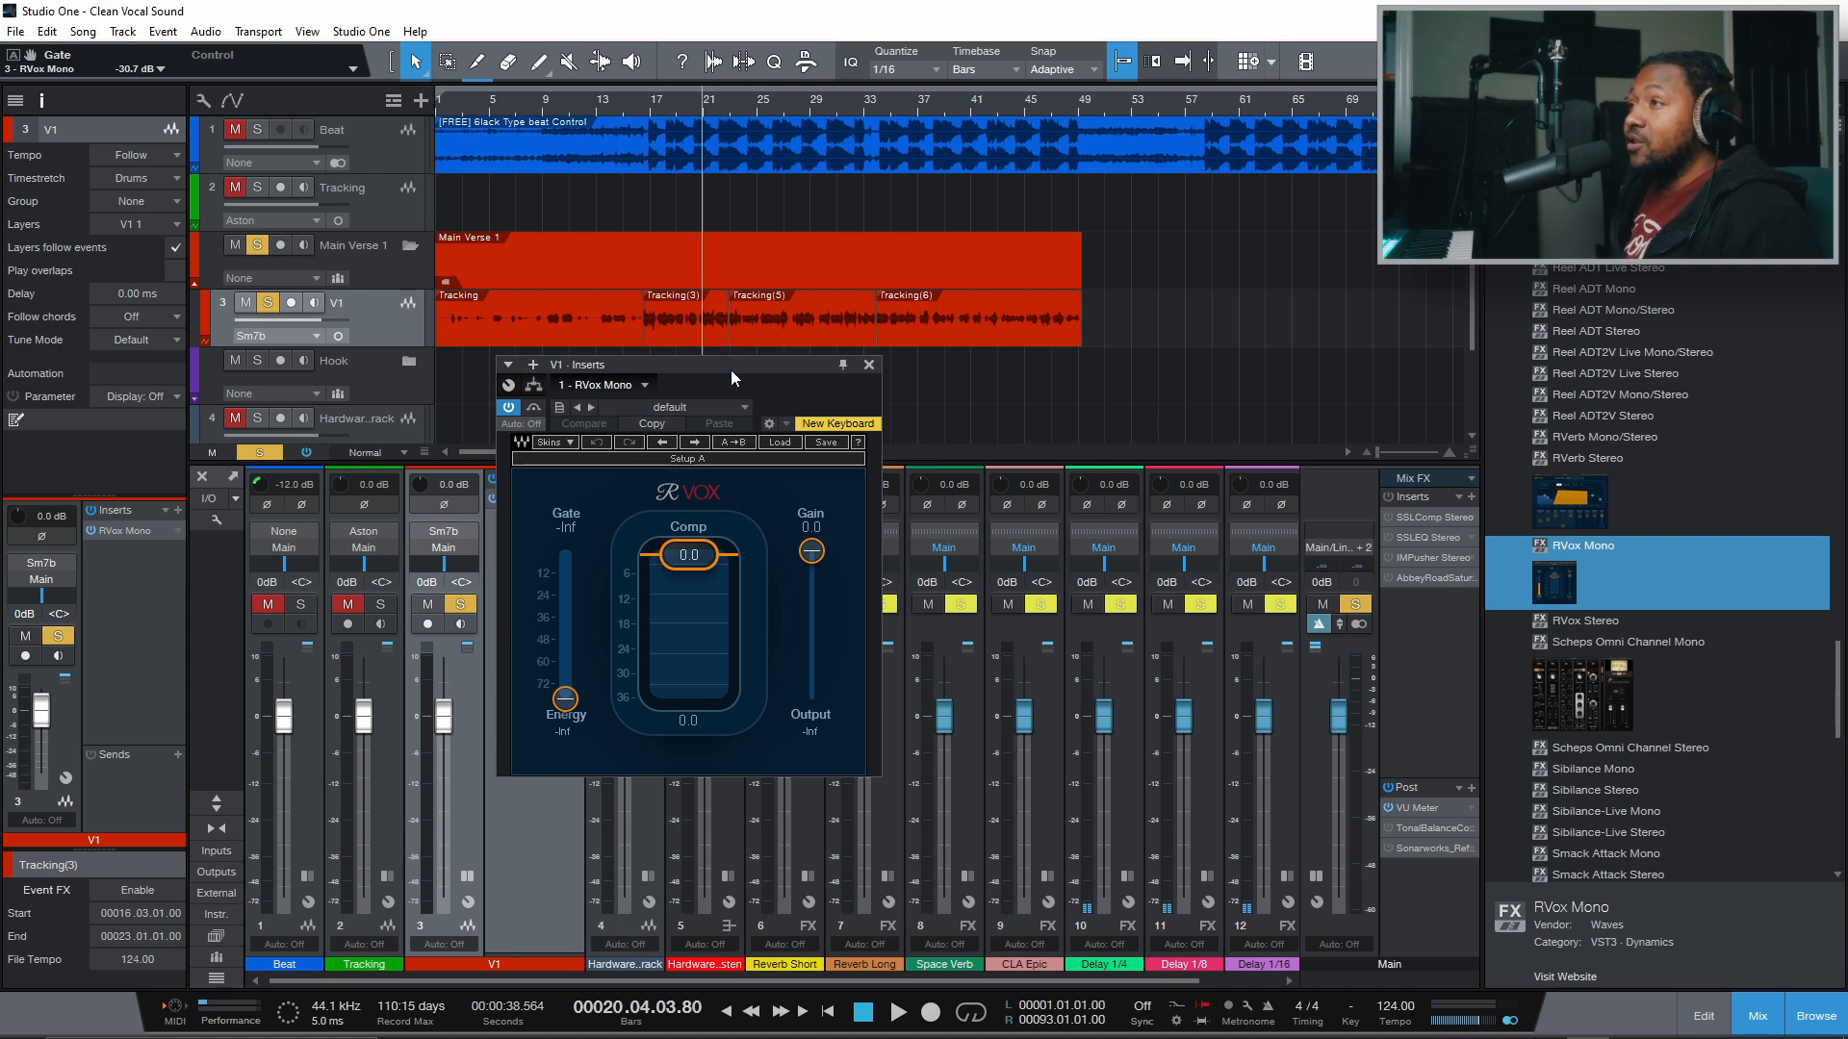
pyautogui.moveTo(730, 371); pyautogui.dragTo(846, 403)
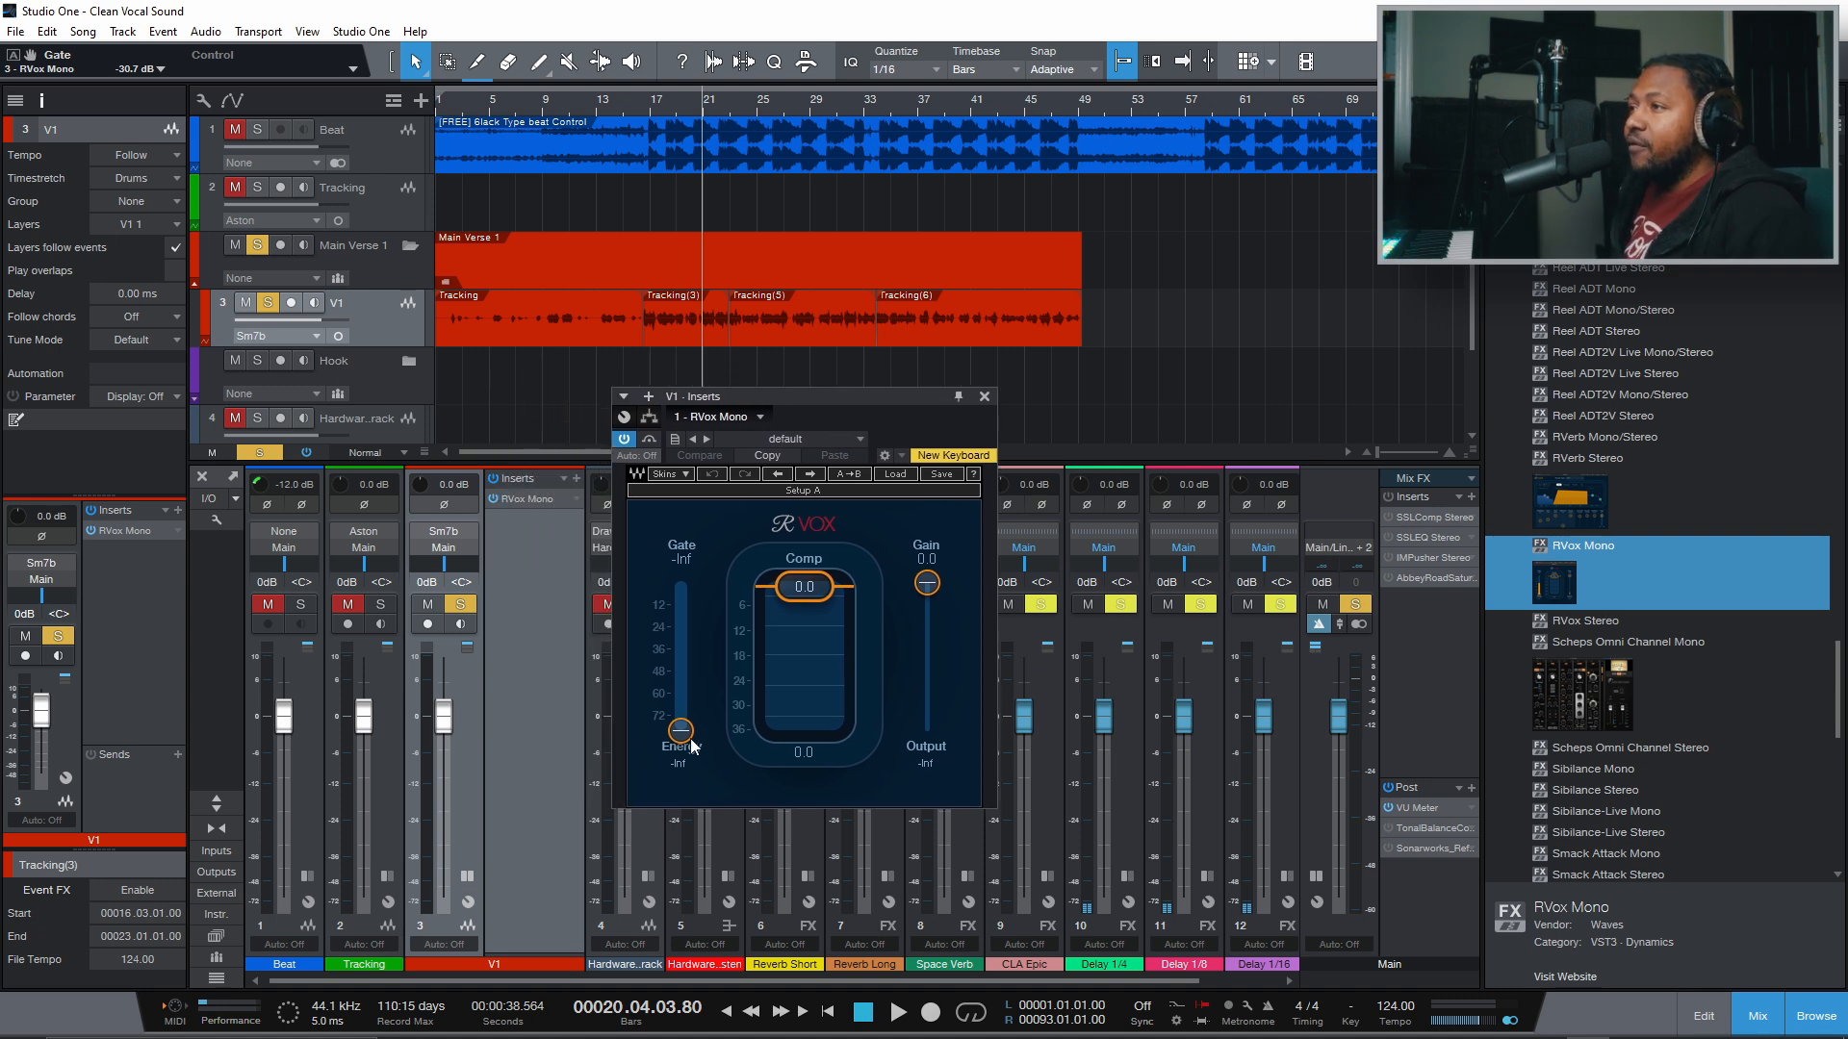
# Set the RVox gate to -33.0 while playing the soloed vocal from bar 1, and close the plugin window
pyautogui.moveTo(680, 729); pyautogui.dragTo(681, 684)
pyautogui.moveTo(680, 670)
pyautogui.mouseDown()
pyautogui.moveTo(681, 708)
pyautogui.moveTo(690, 672)
pyautogui.mouseUp()
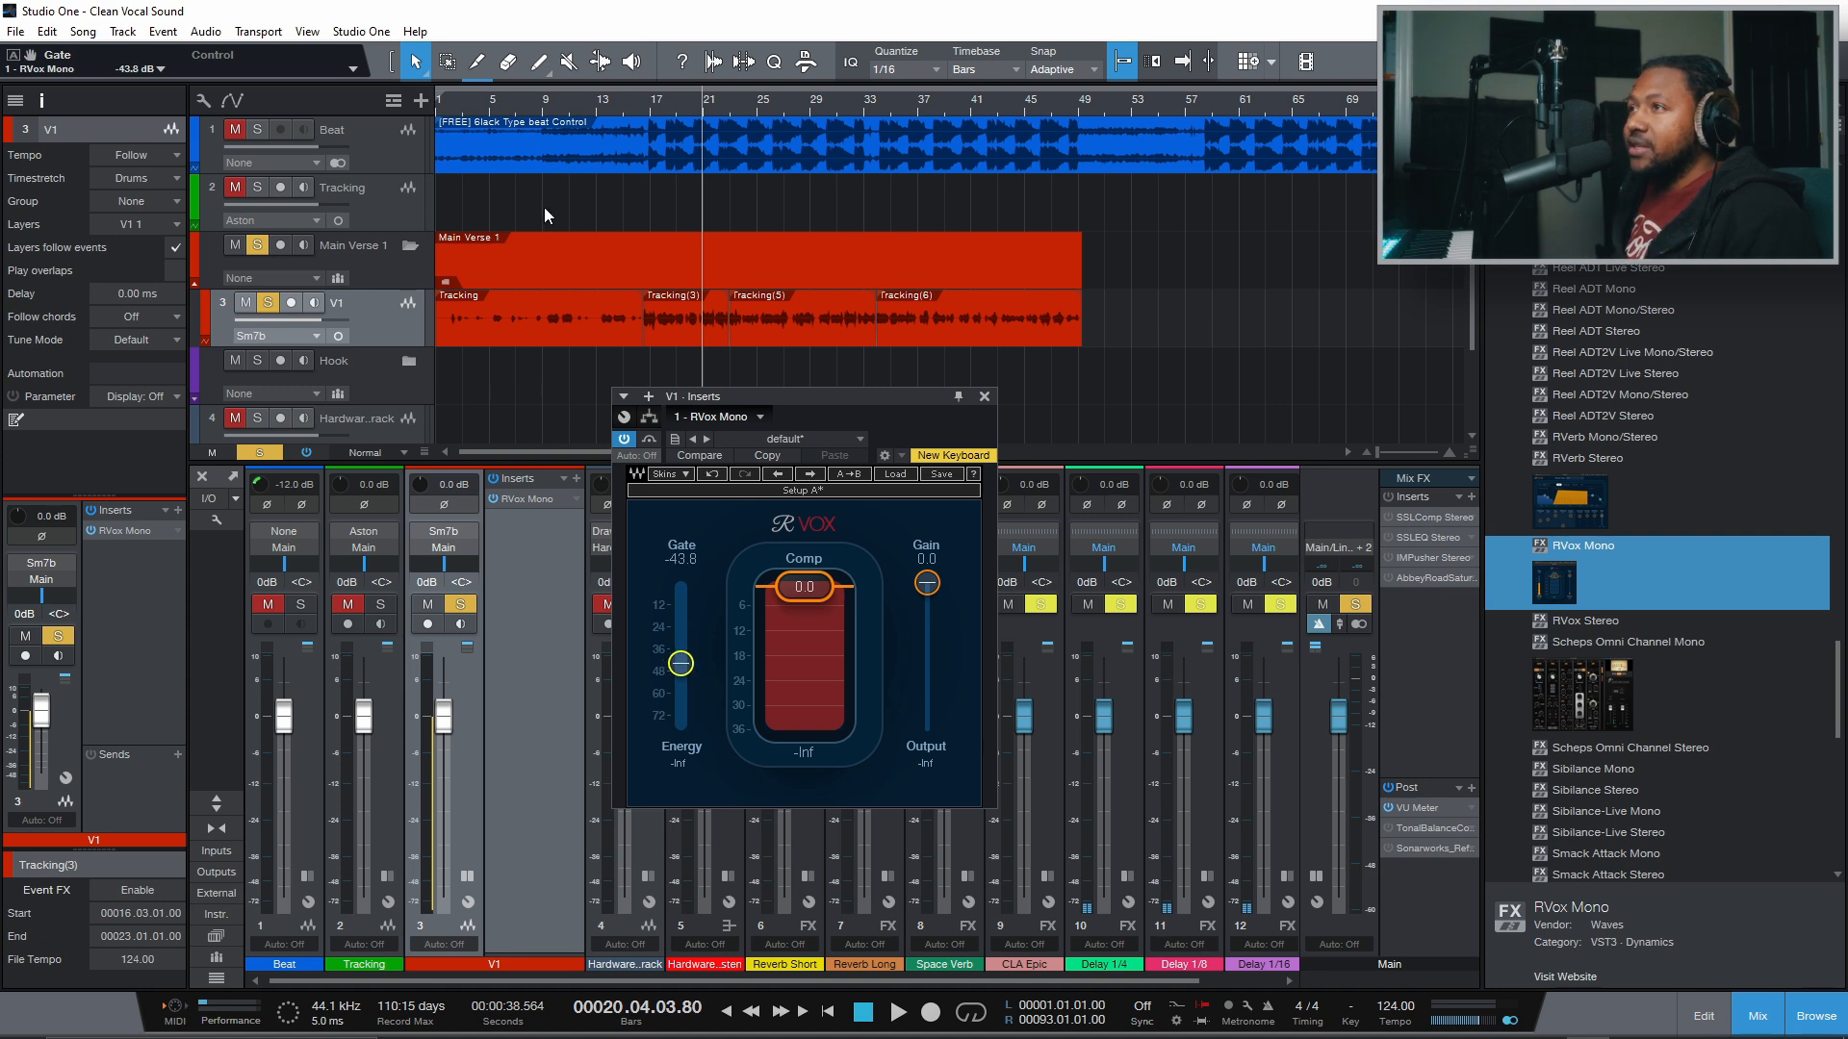
pyautogui.click(451, 96)
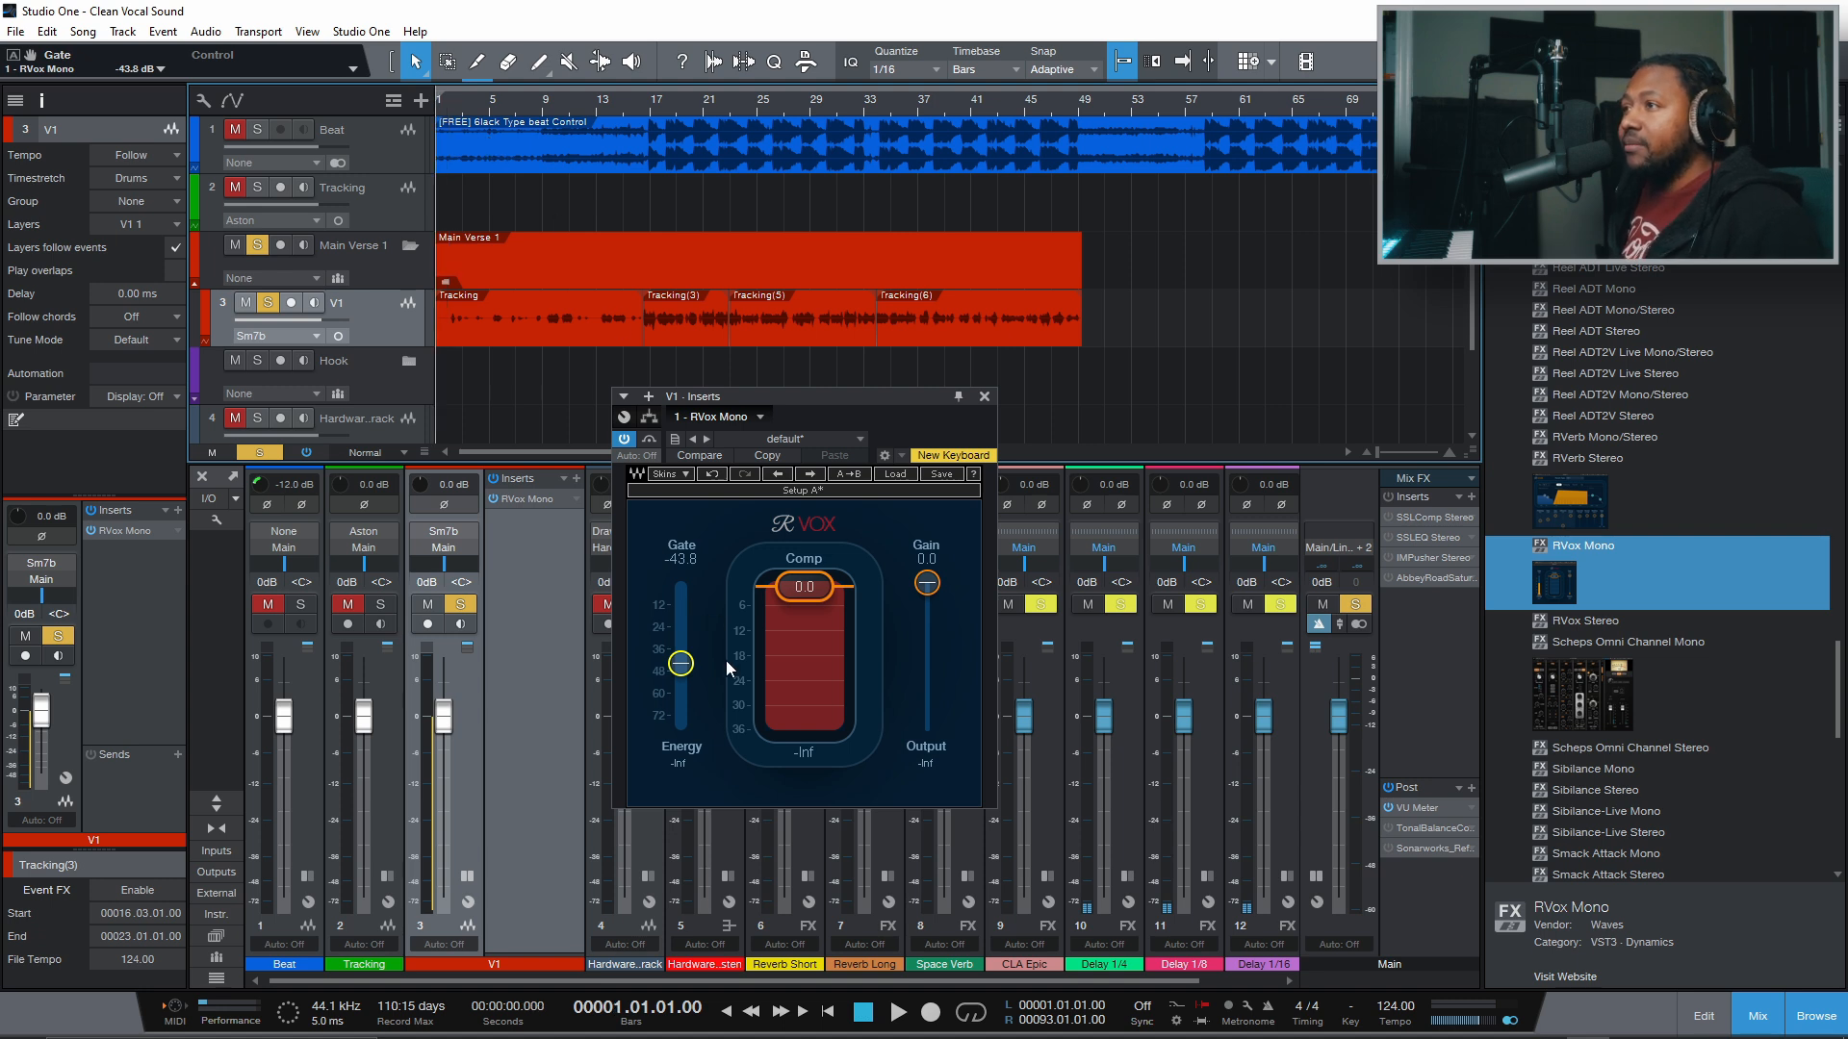
pyautogui.press('space')
pyautogui.moveTo(681, 663); pyautogui.dragTo(680, 648)
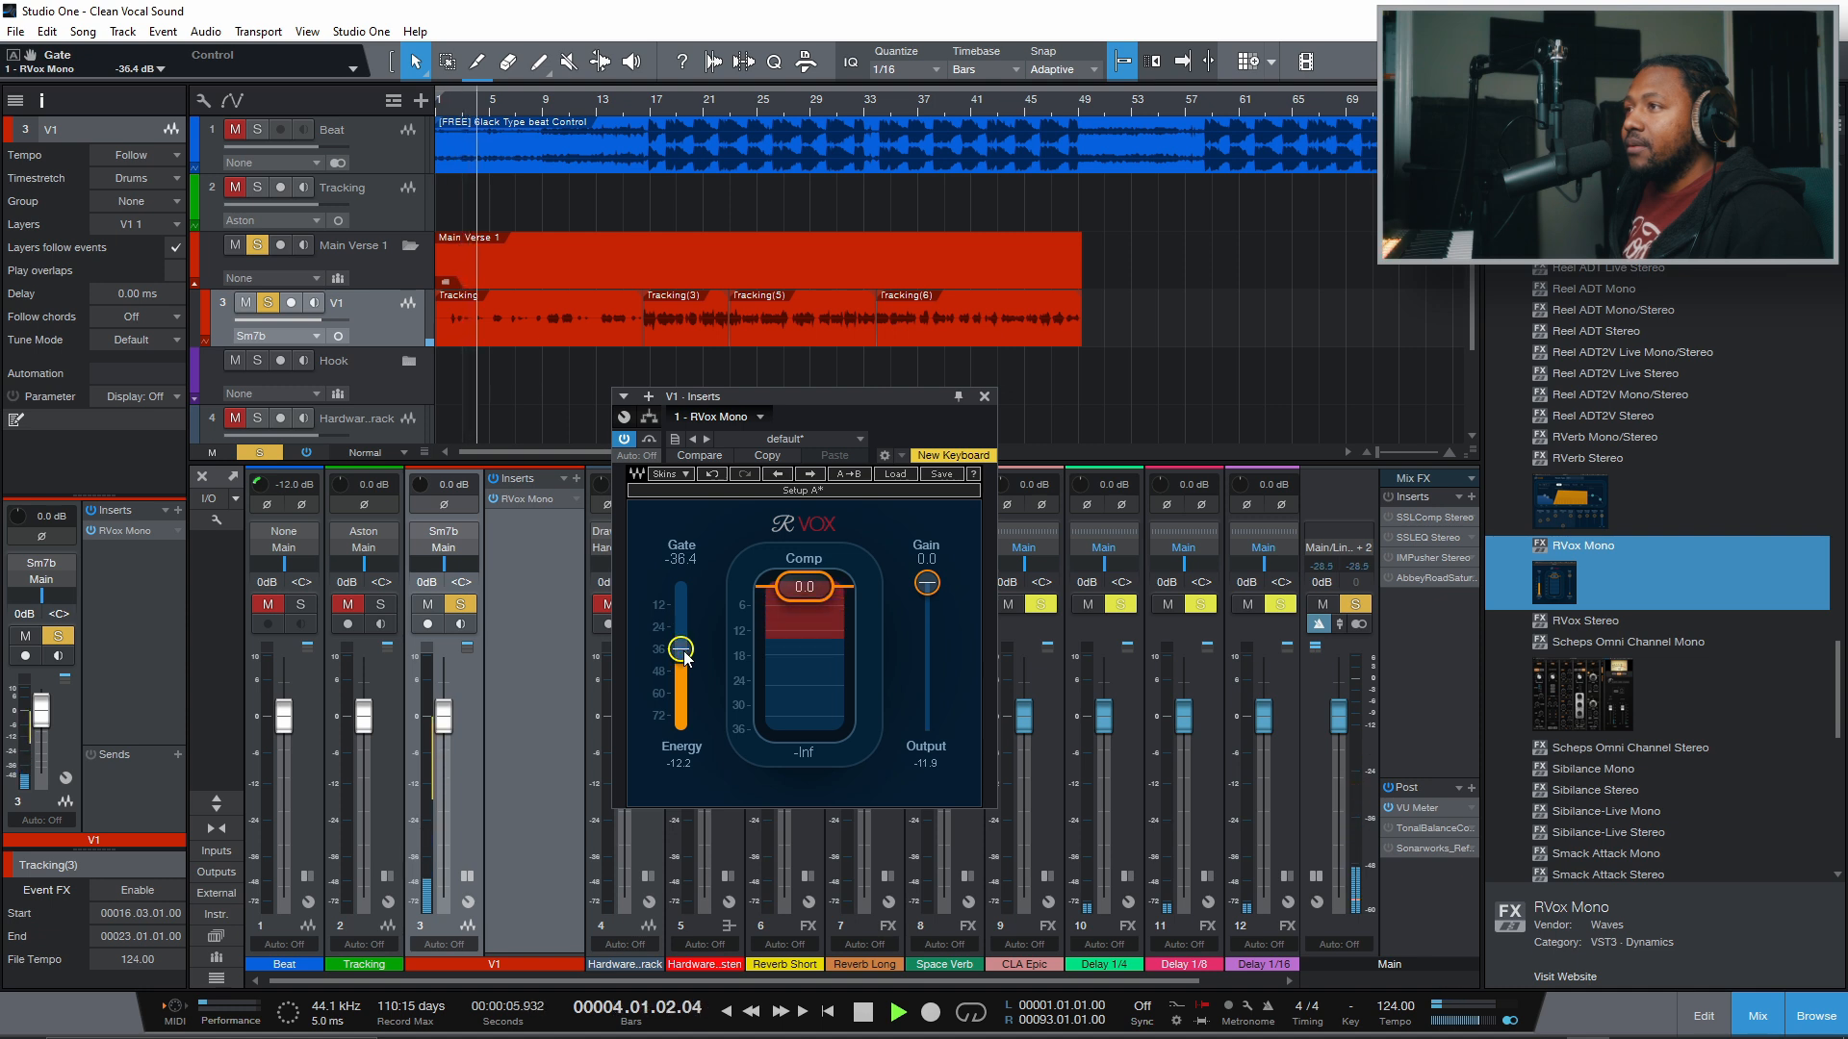
pyautogui.moveTo(680, 651); pyautogui.dragTo(680, 644)
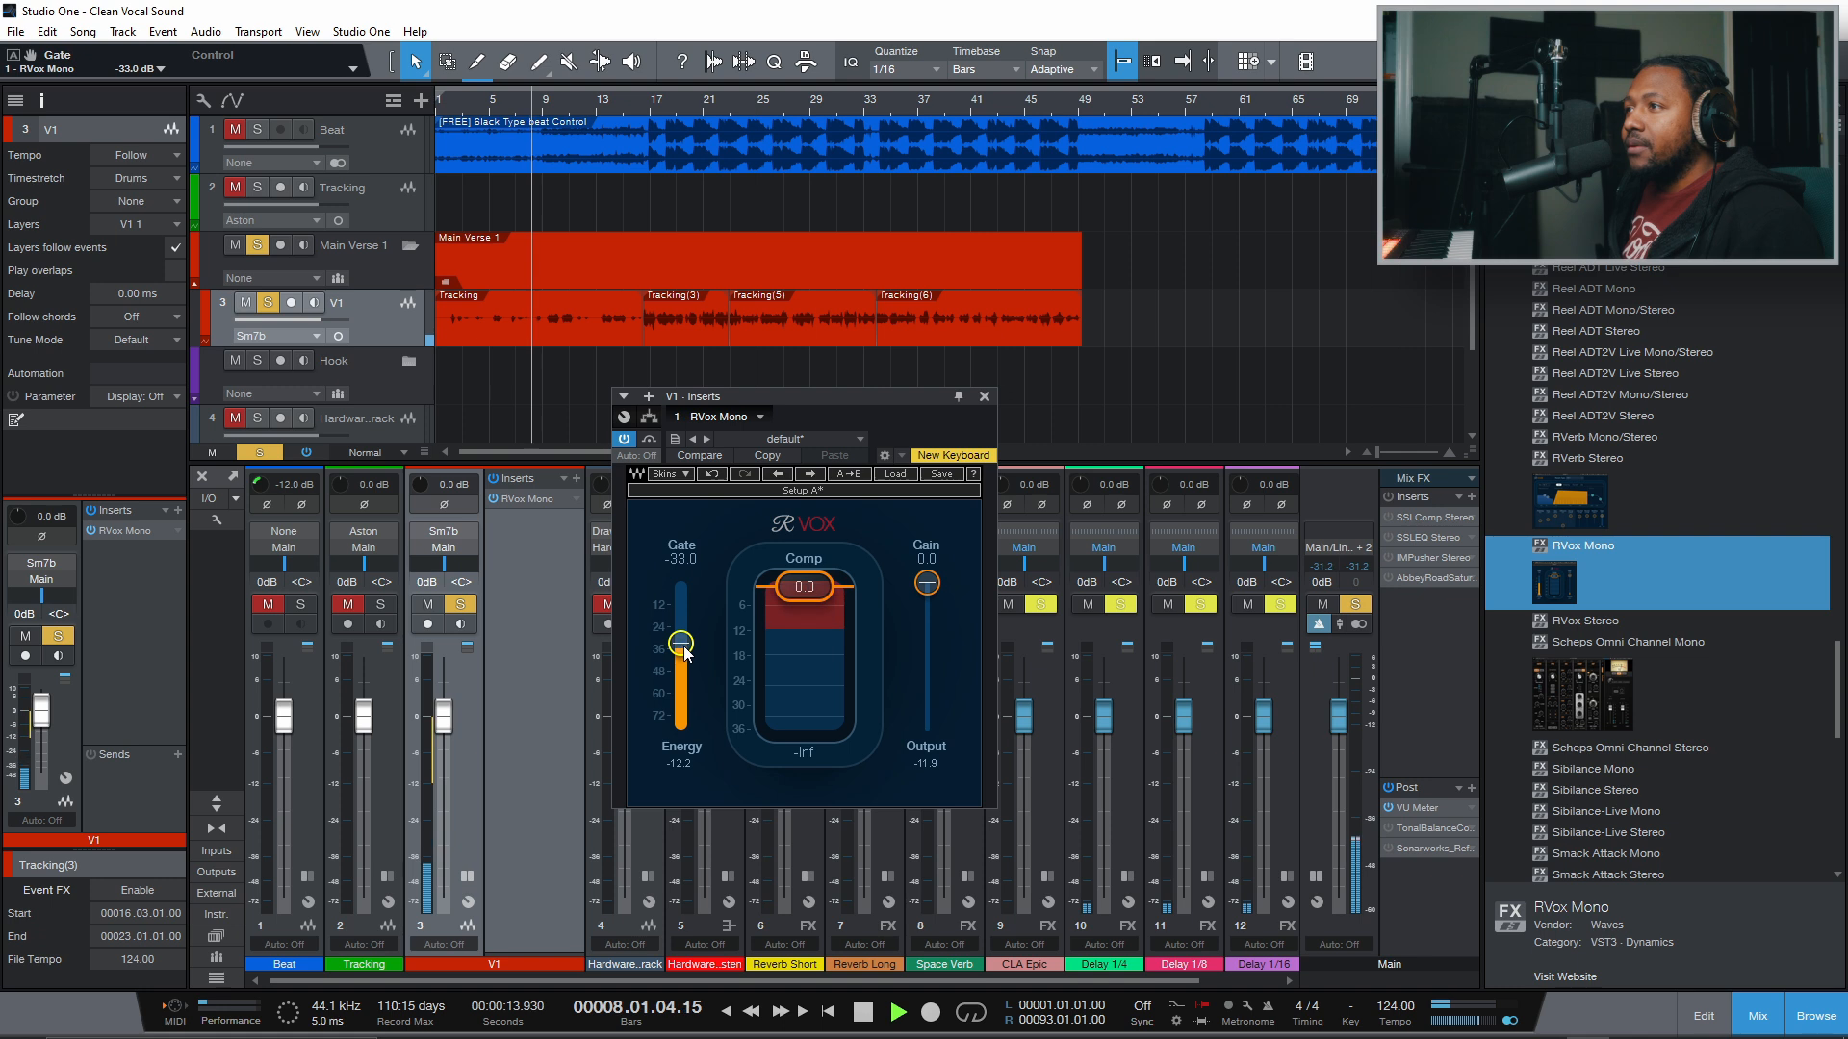
pyautogui.press('space')
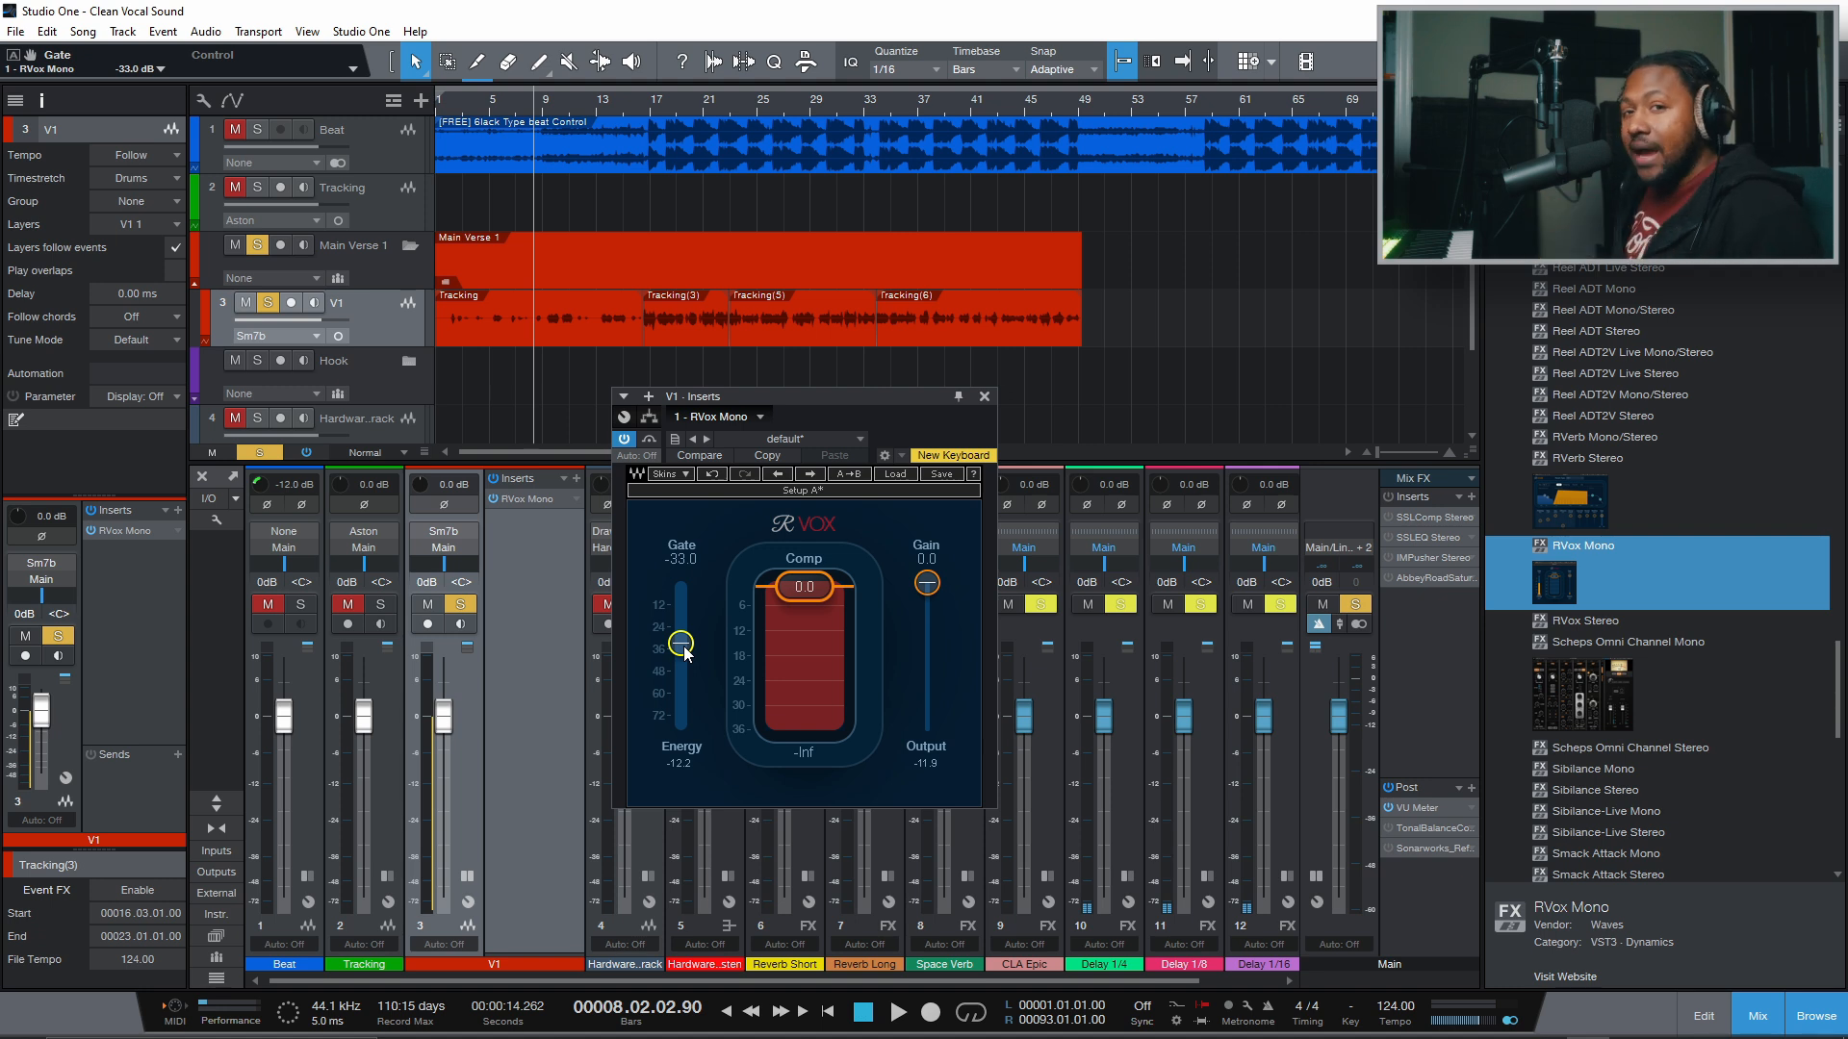
pyautogui.click(984, 397)
# Add the Waves SSLChannel Mono plugin after RVox on the V1 channel and move its window fully into view
pyautogui.scroll(-5, 1579, 578)
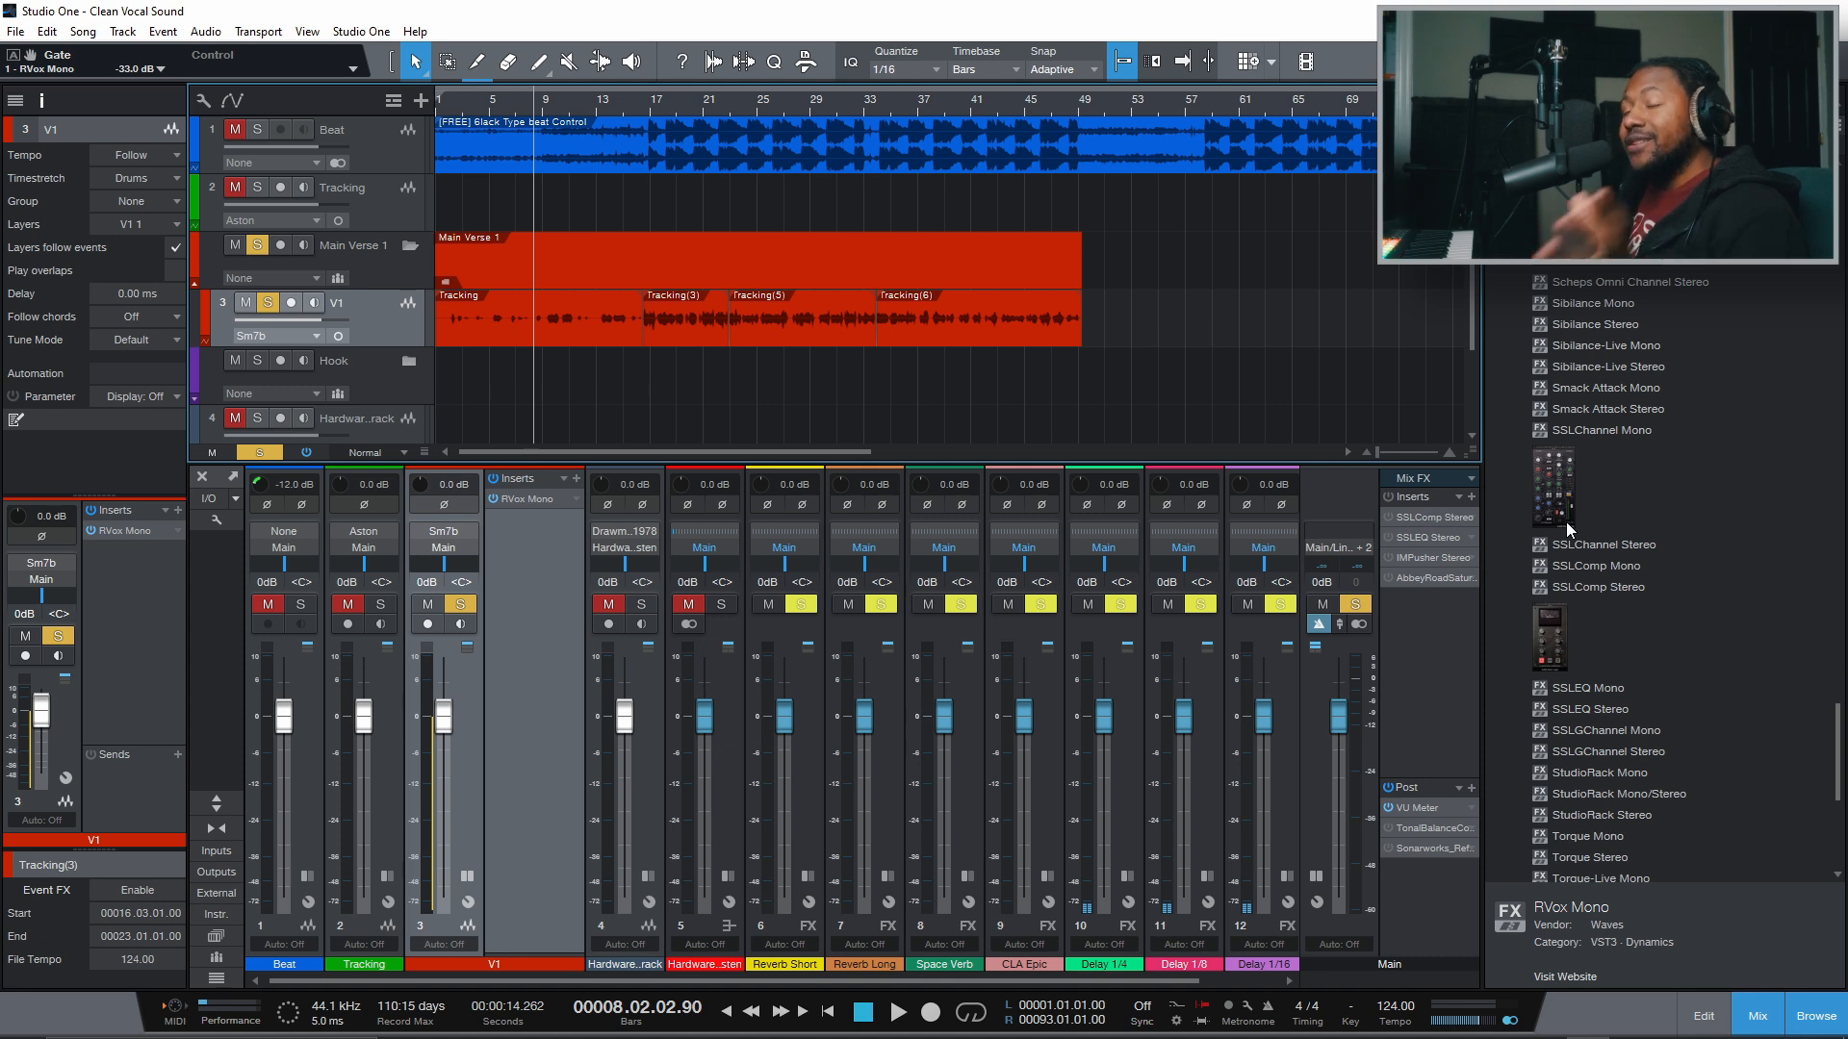
pyautogui.moveTo(1568, 493); pyautogui.dragTo(547, 568)
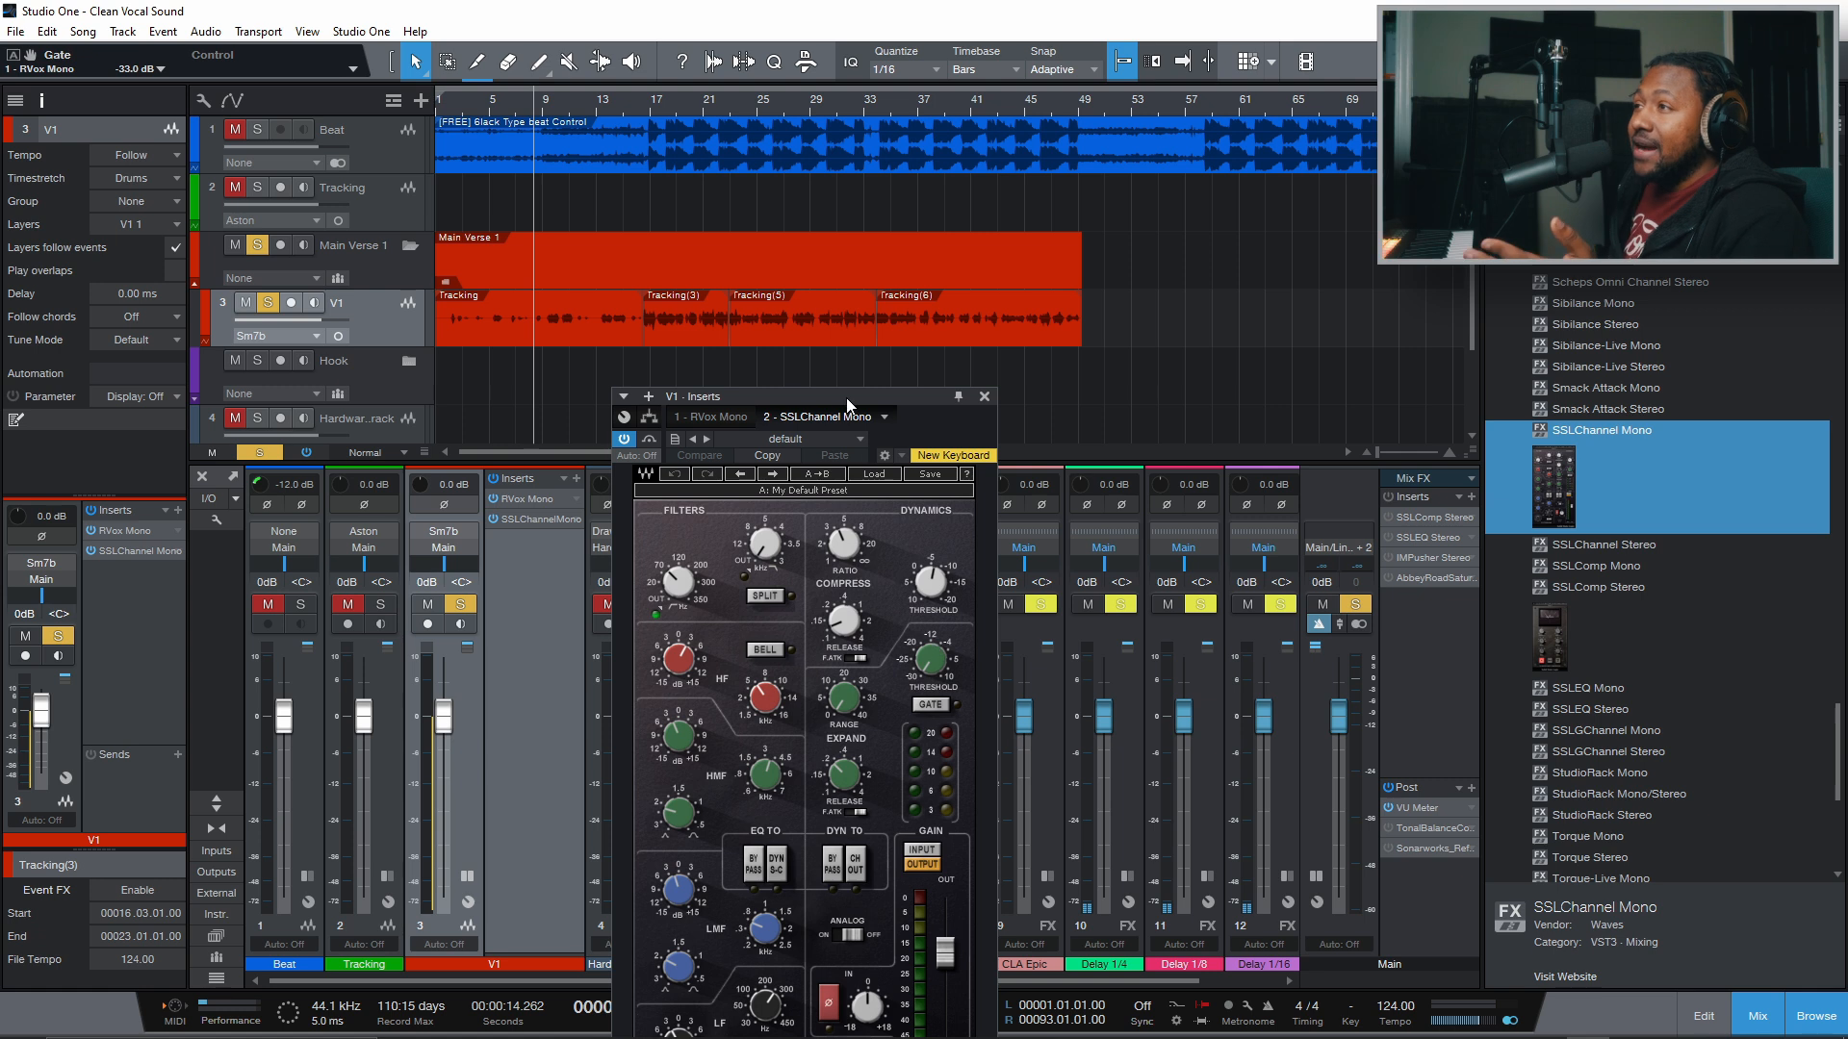
pyautogui.moveTo(856, 410); pyautogui.dragTo(906, 212)
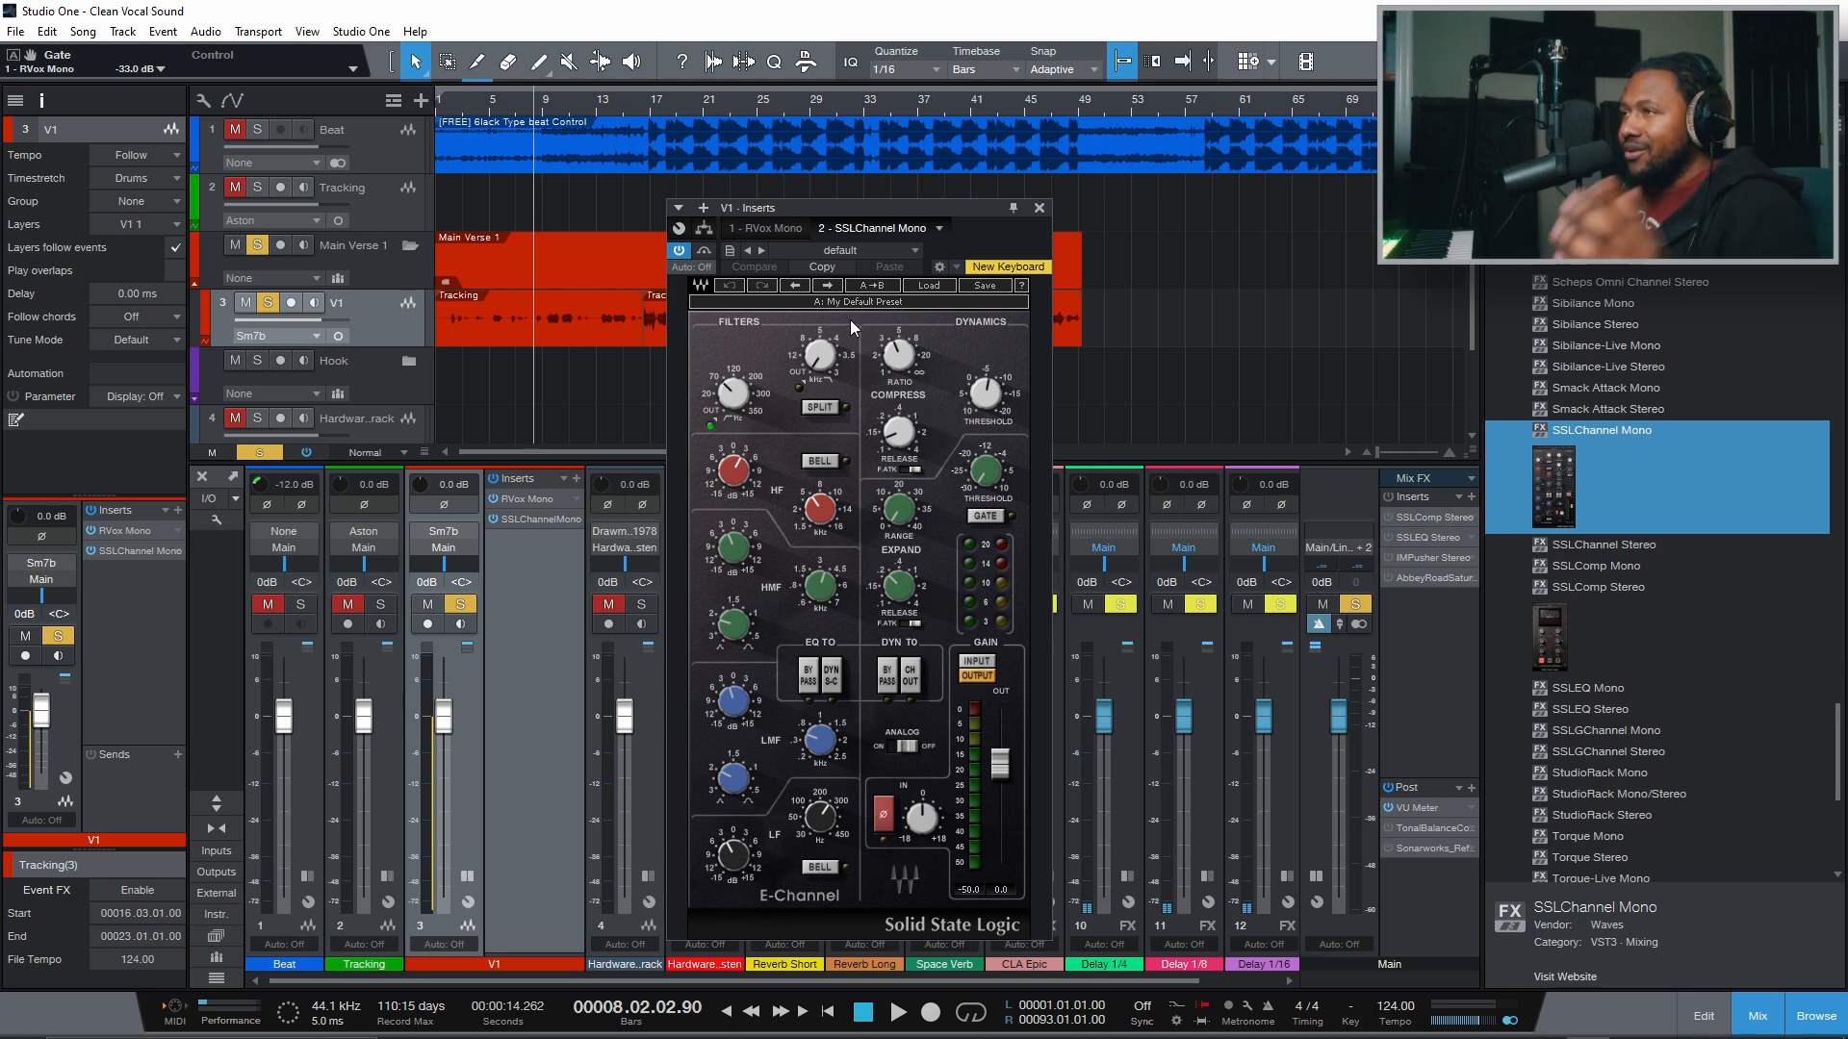
# Compare the V1 vocal from bar 17 with SSLChannel bypassed and enabled, and close the plugin window with it enabled
pyautogui.click(678, 250)
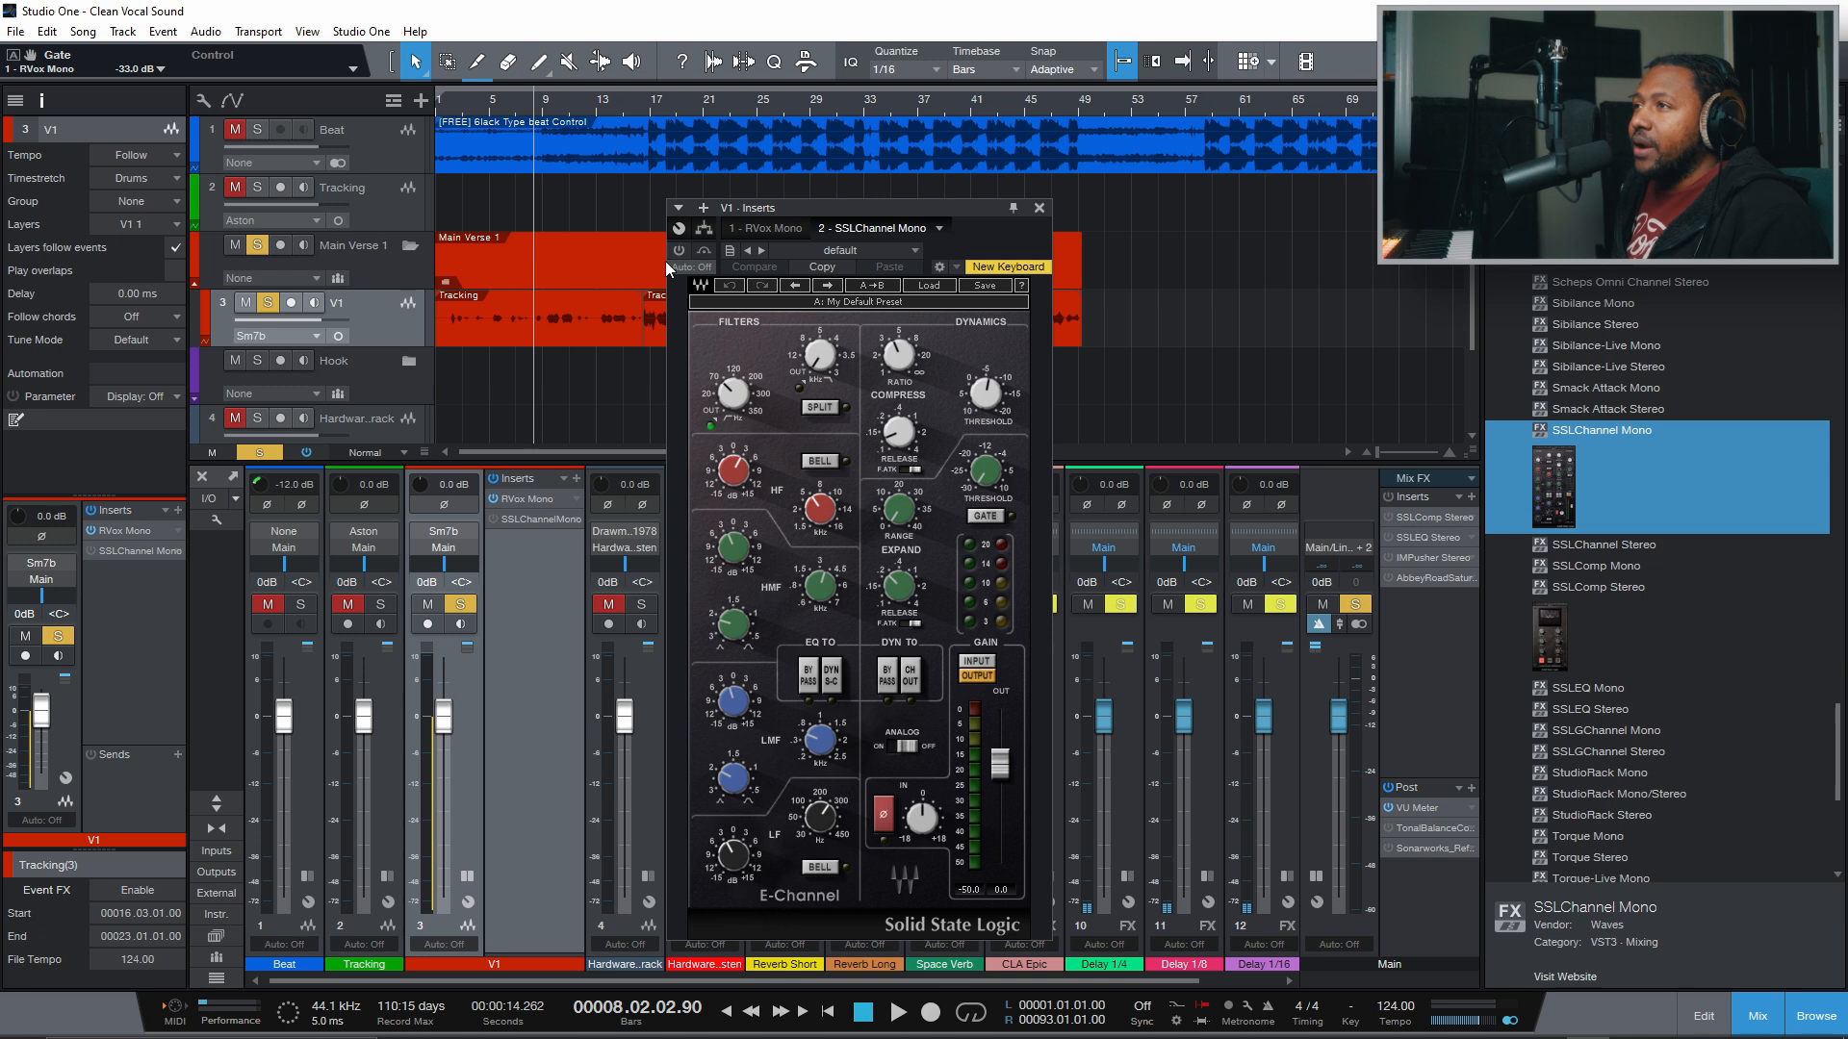
pyautogui.click(650, 106)
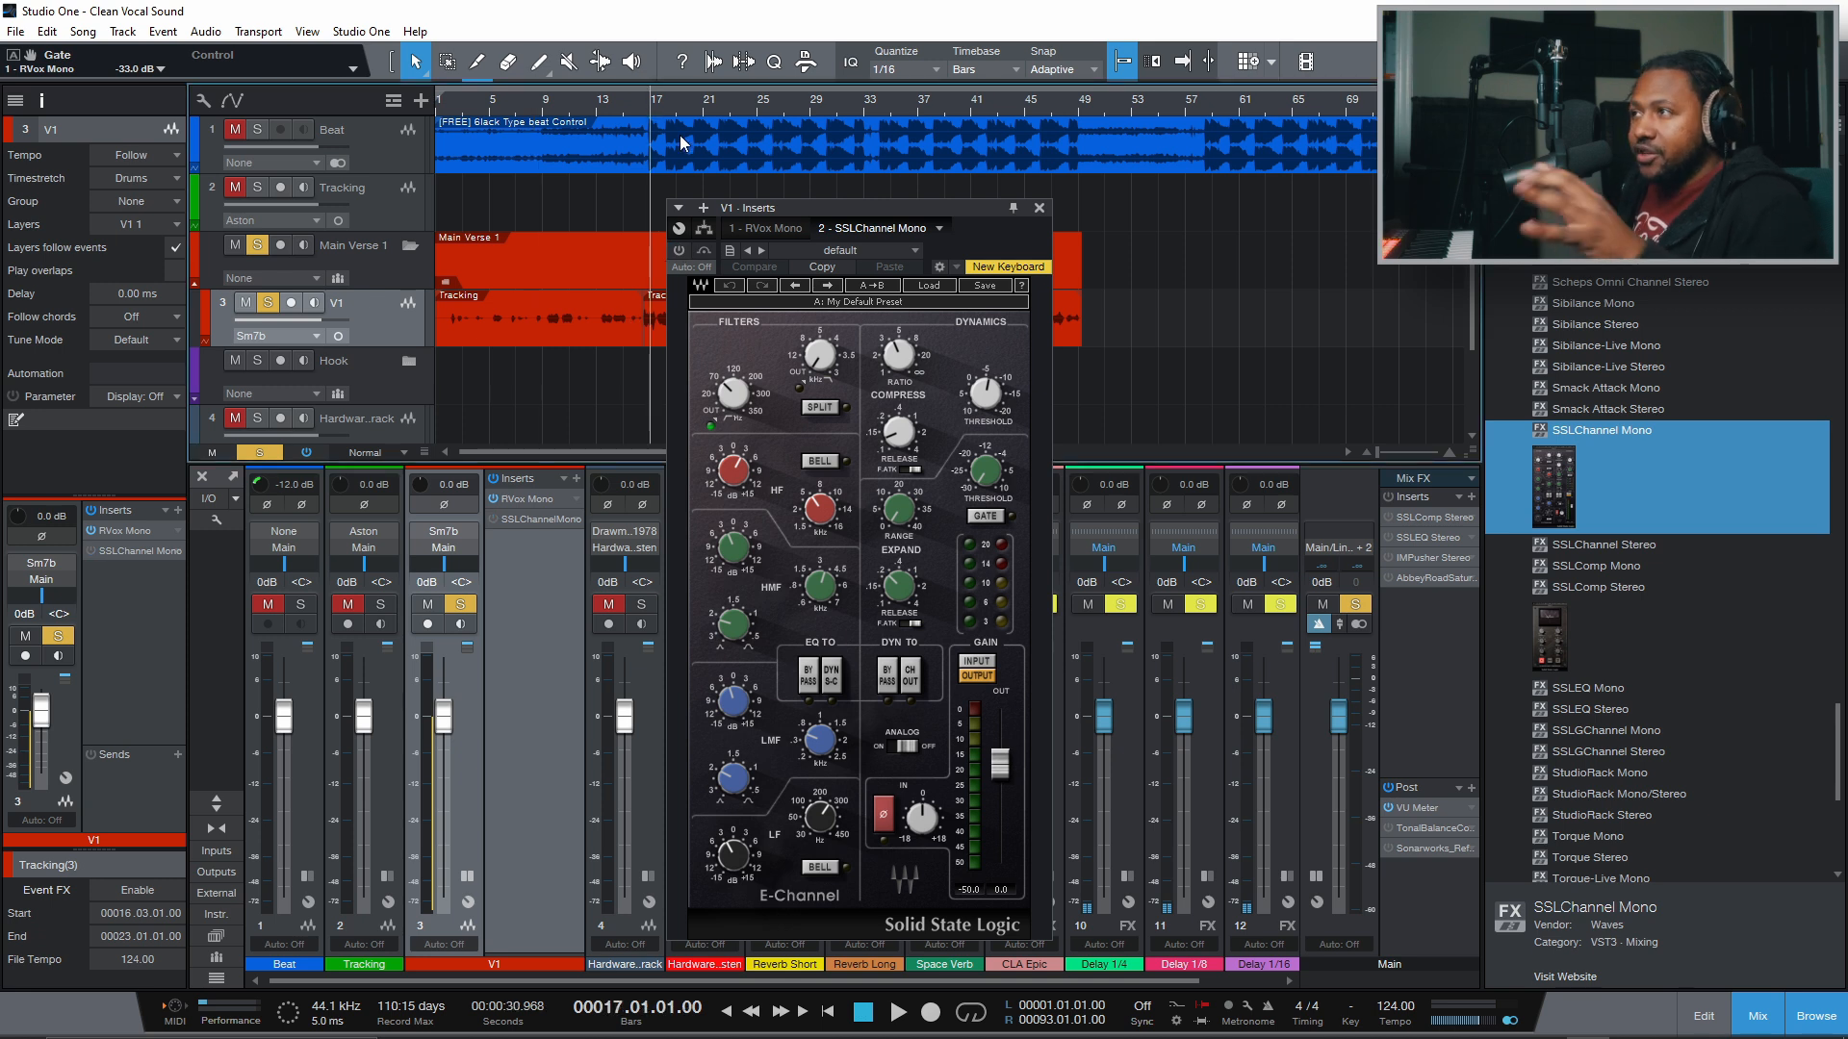
pyautogui.press('space')
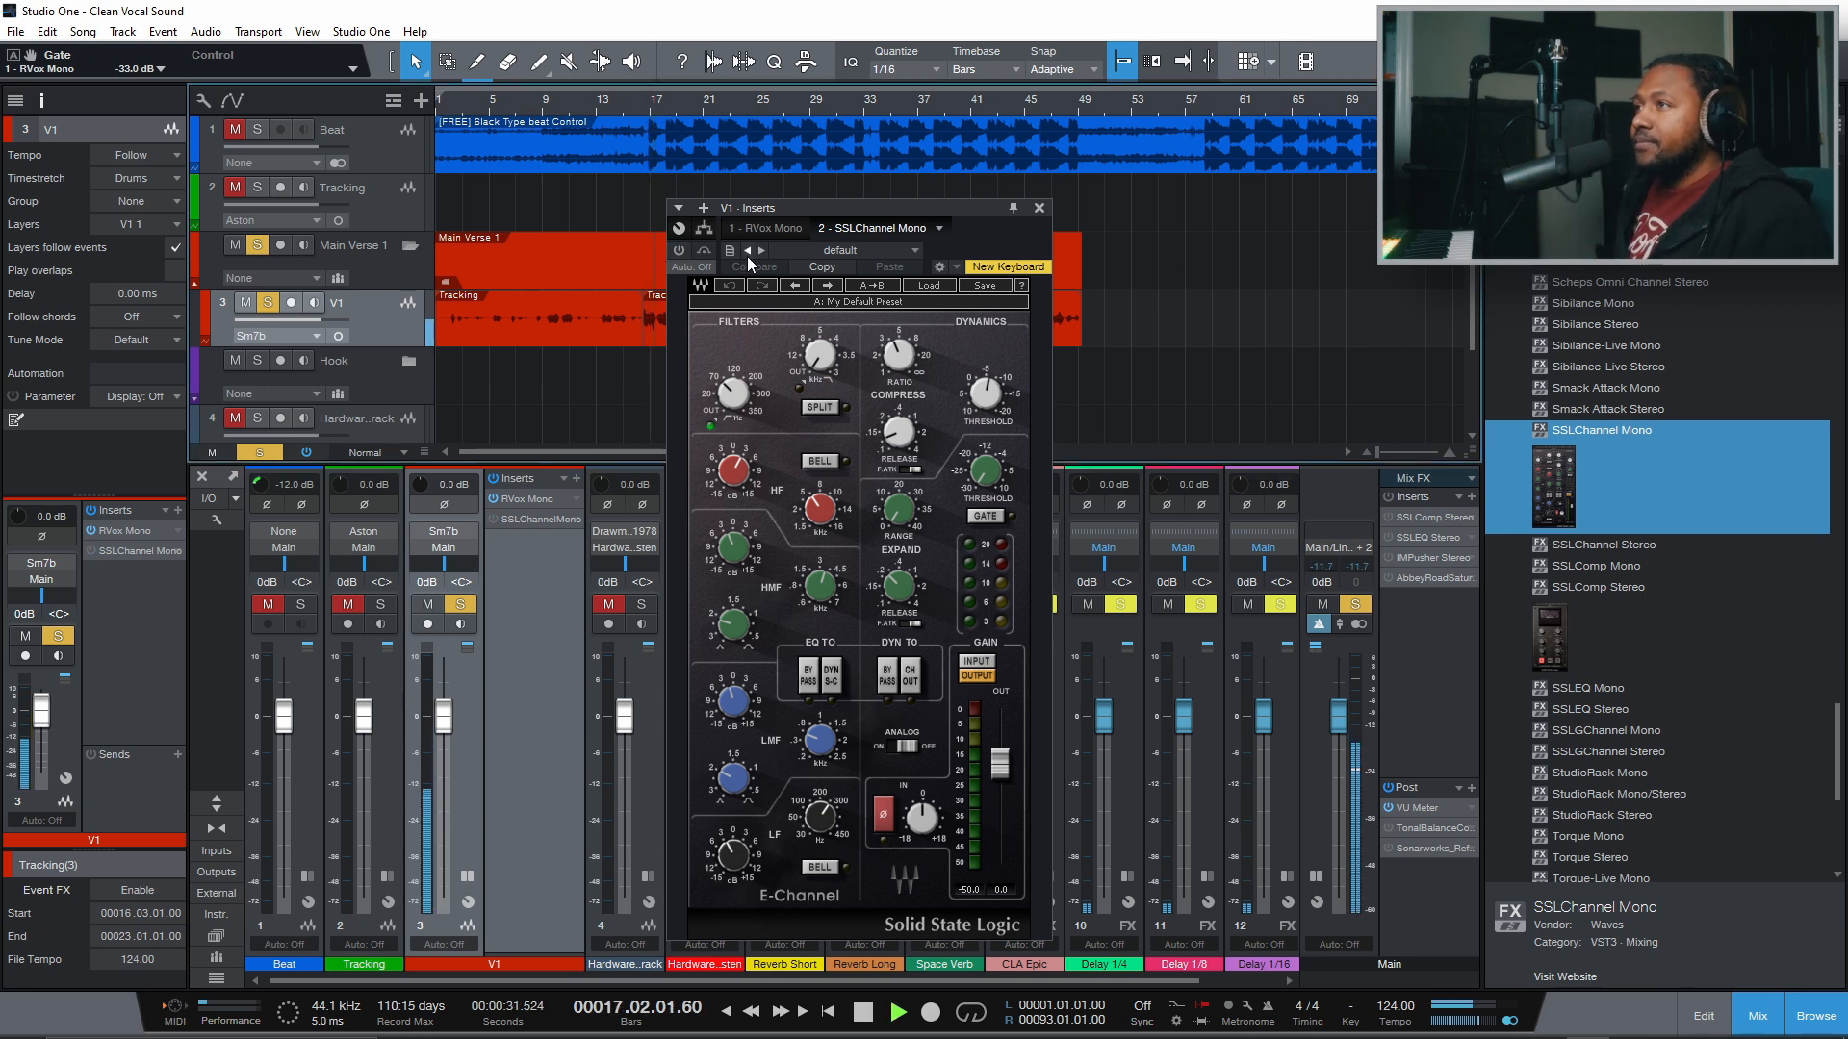
pyautogui.click(678, 253)
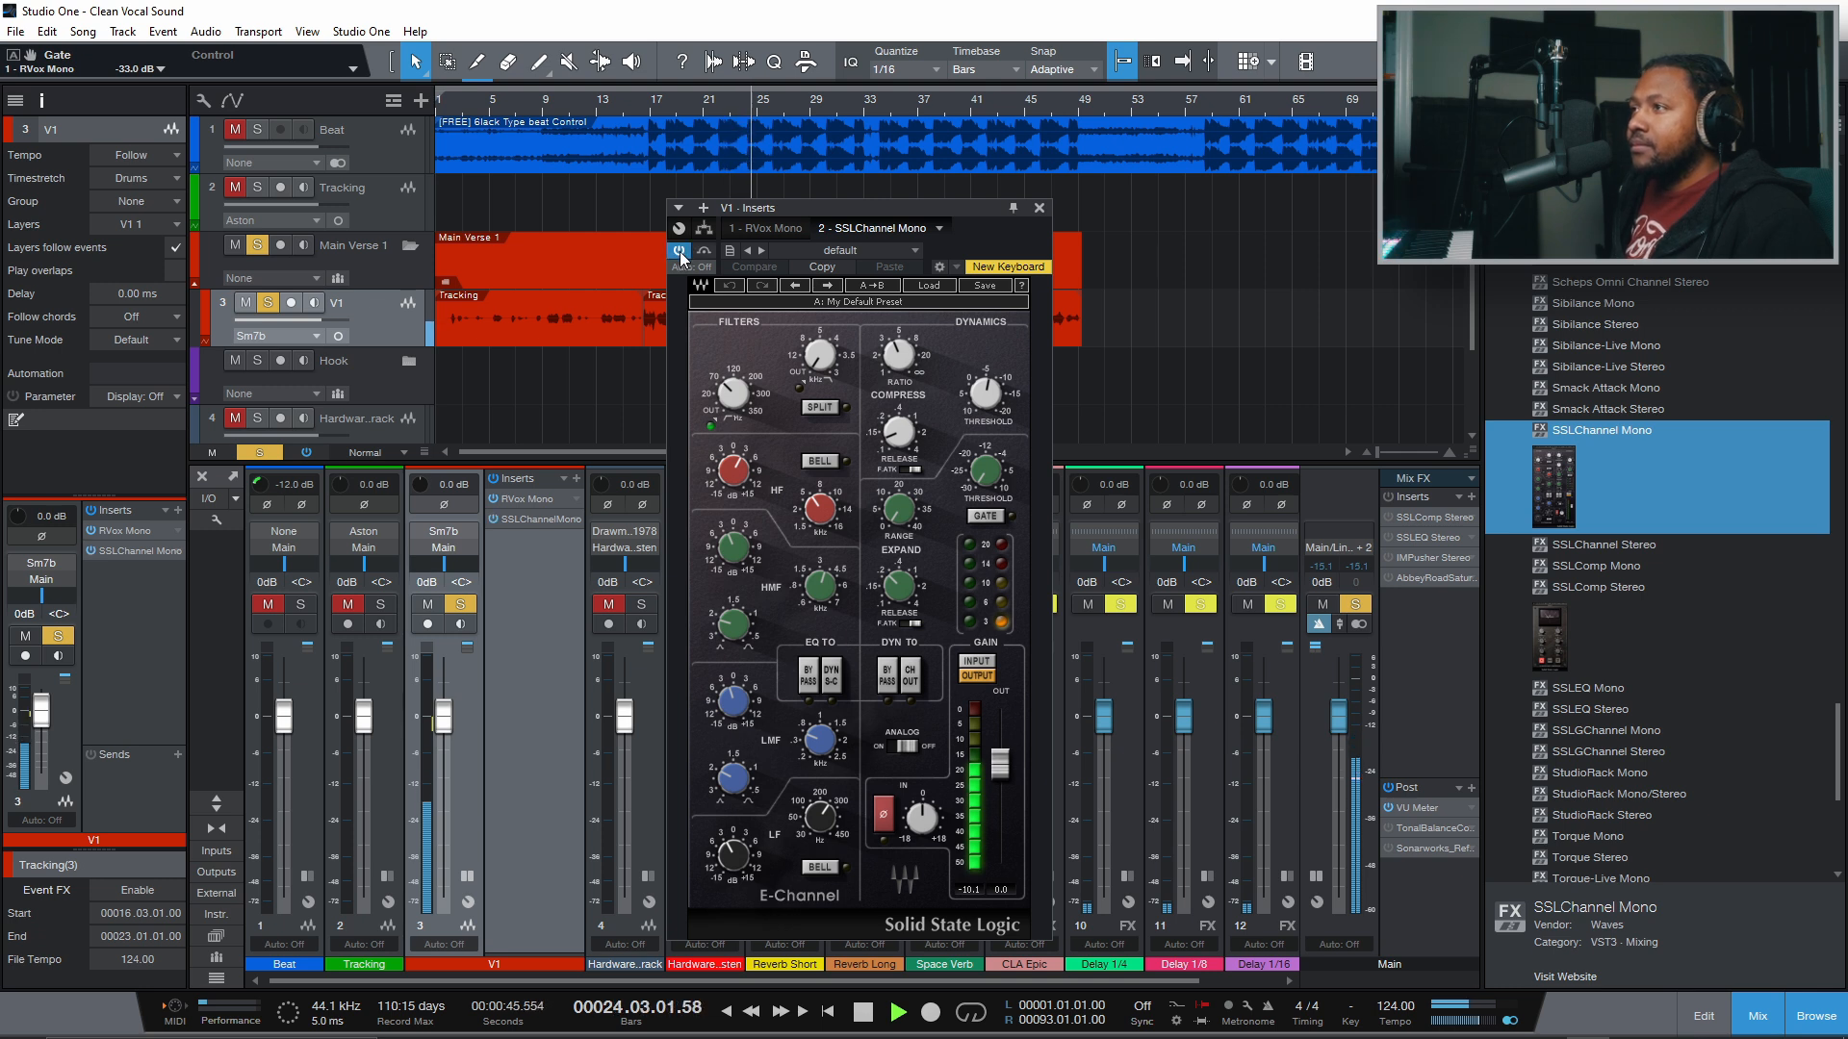
pyautogui.press('space')
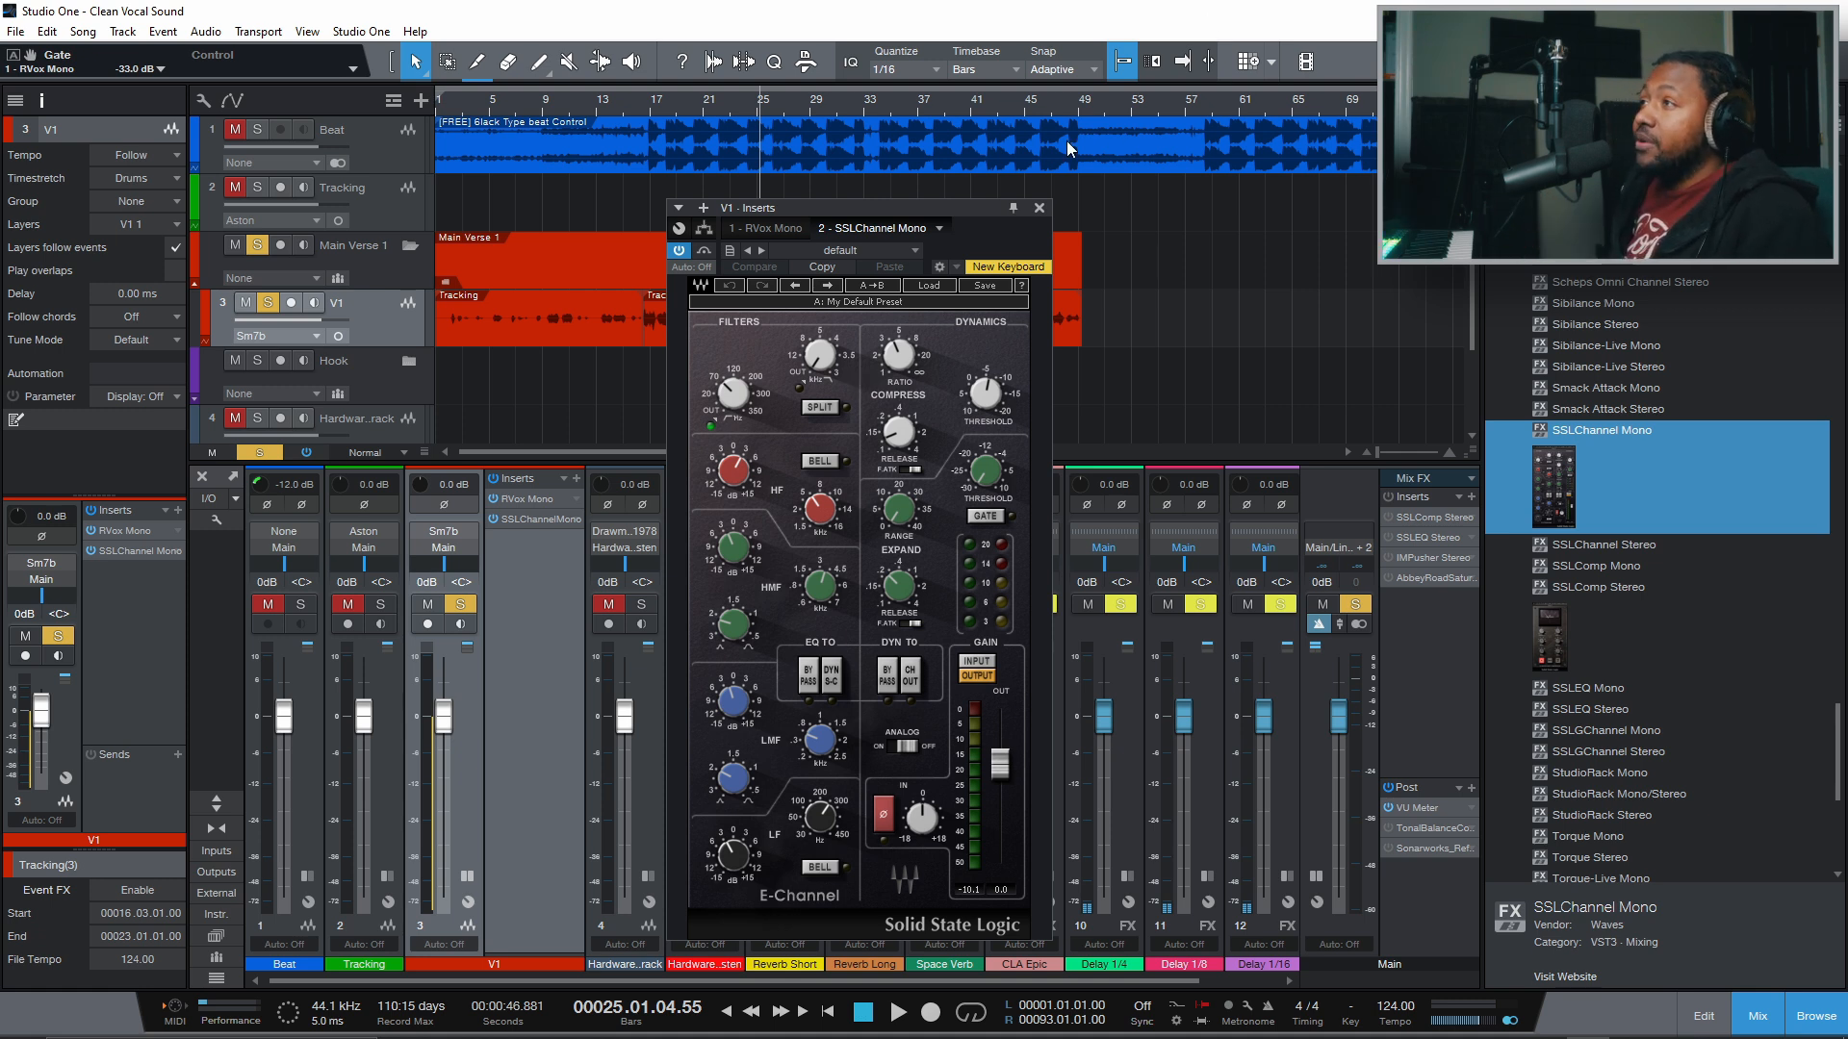
pyautogui.click(1038, 208)
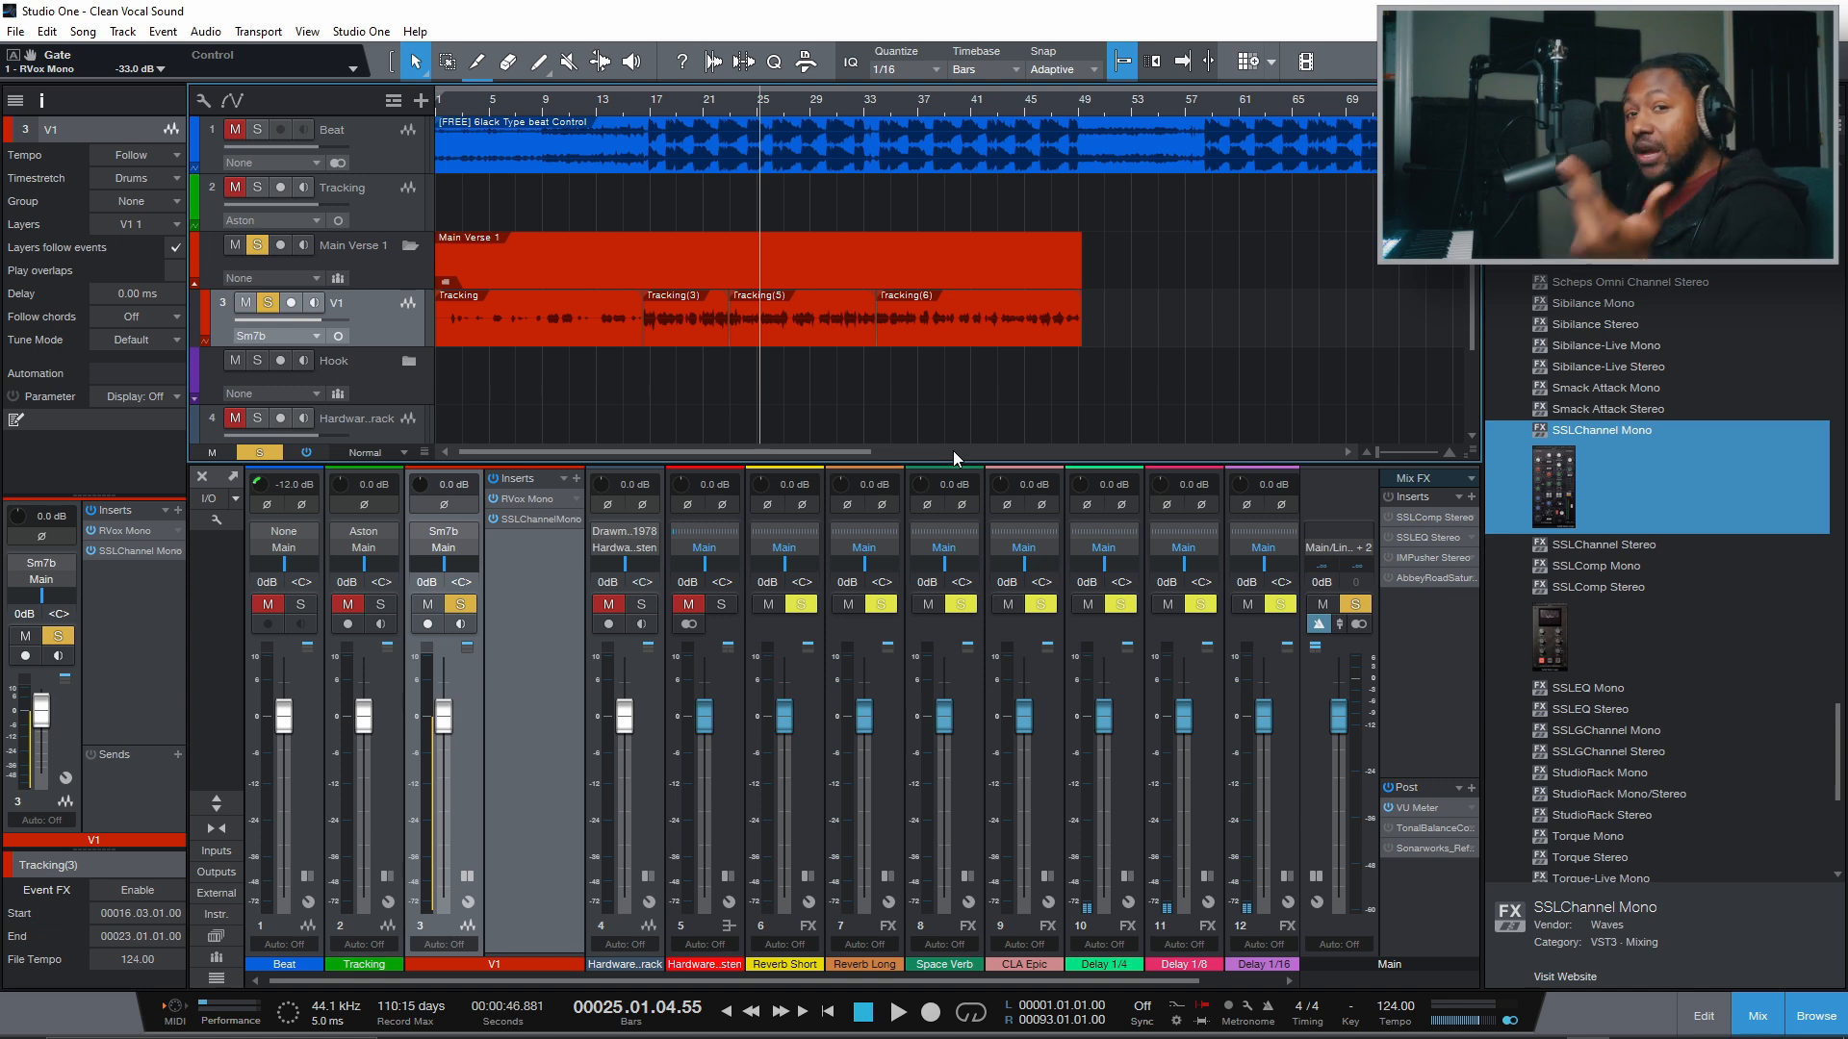
# Add the Waves DeEsser Mono plugin after SSLChannel on the V1 channel and move its window down over the mixer
pyautogui.scroll(-6, 1657, 624)
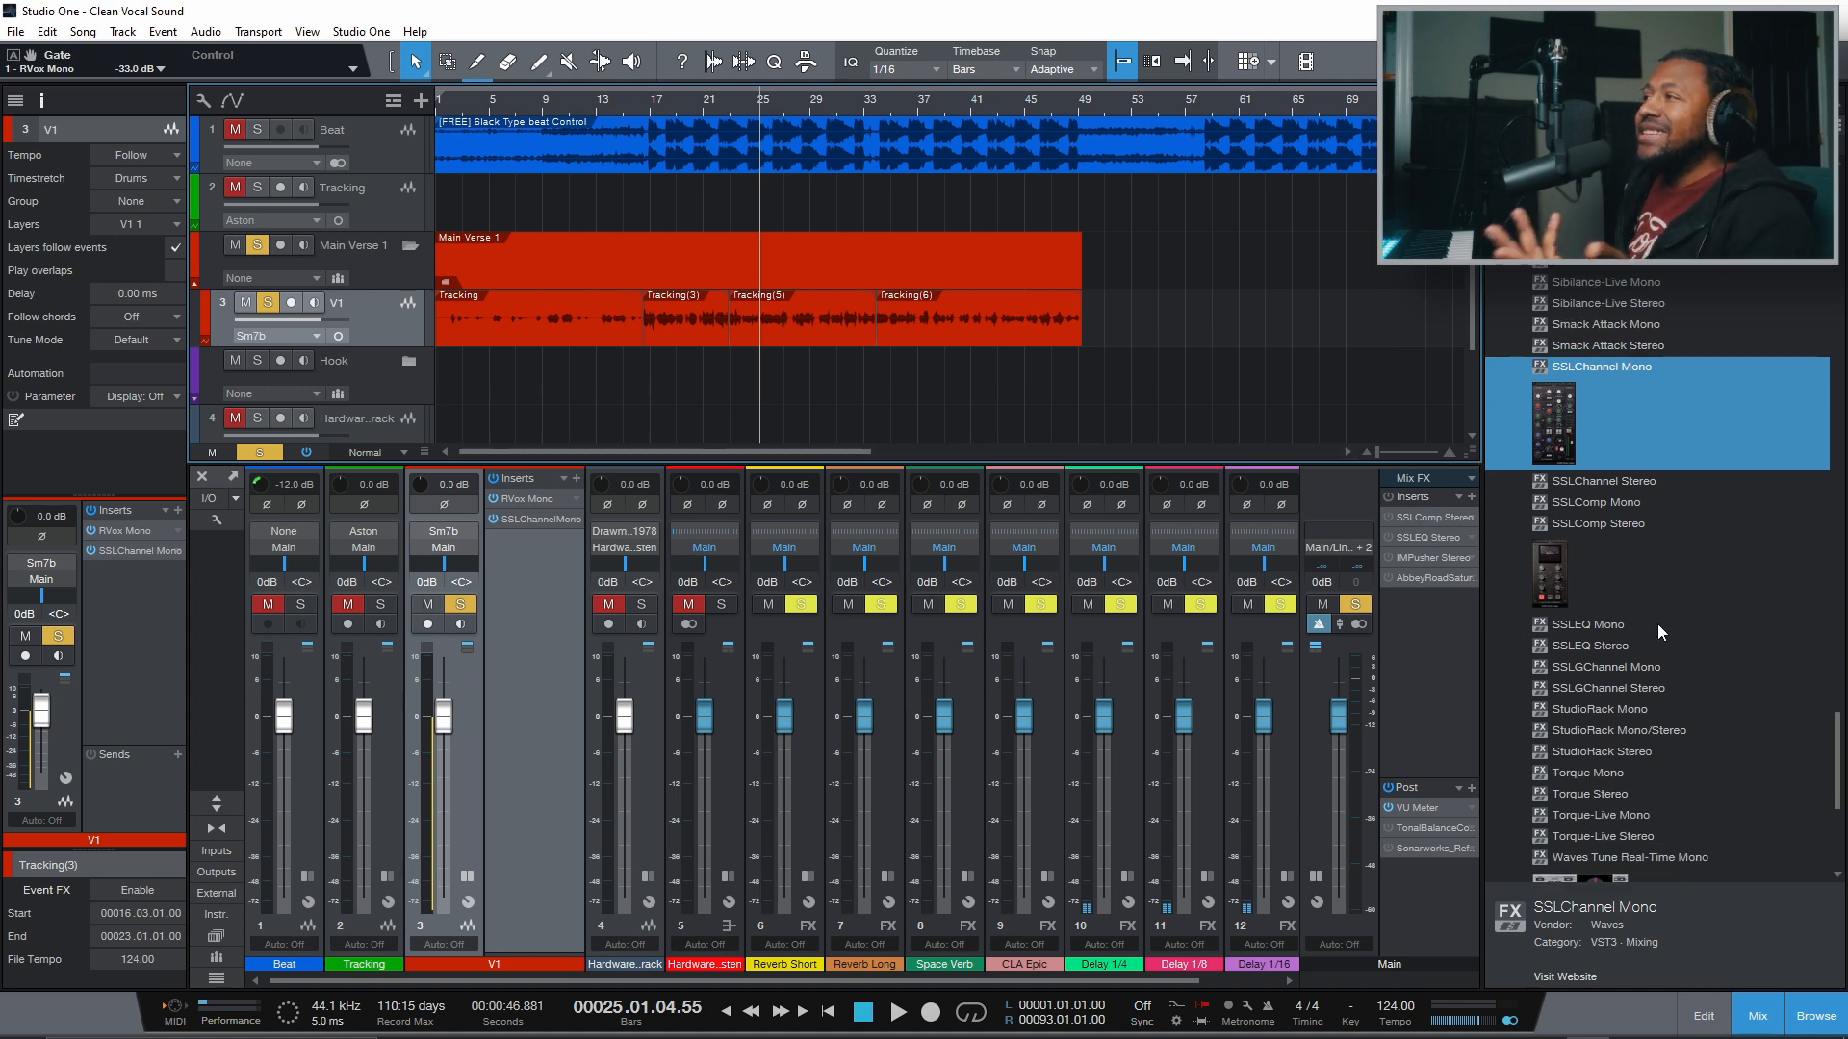
pyautogui.scroll(8, 1584, 645)
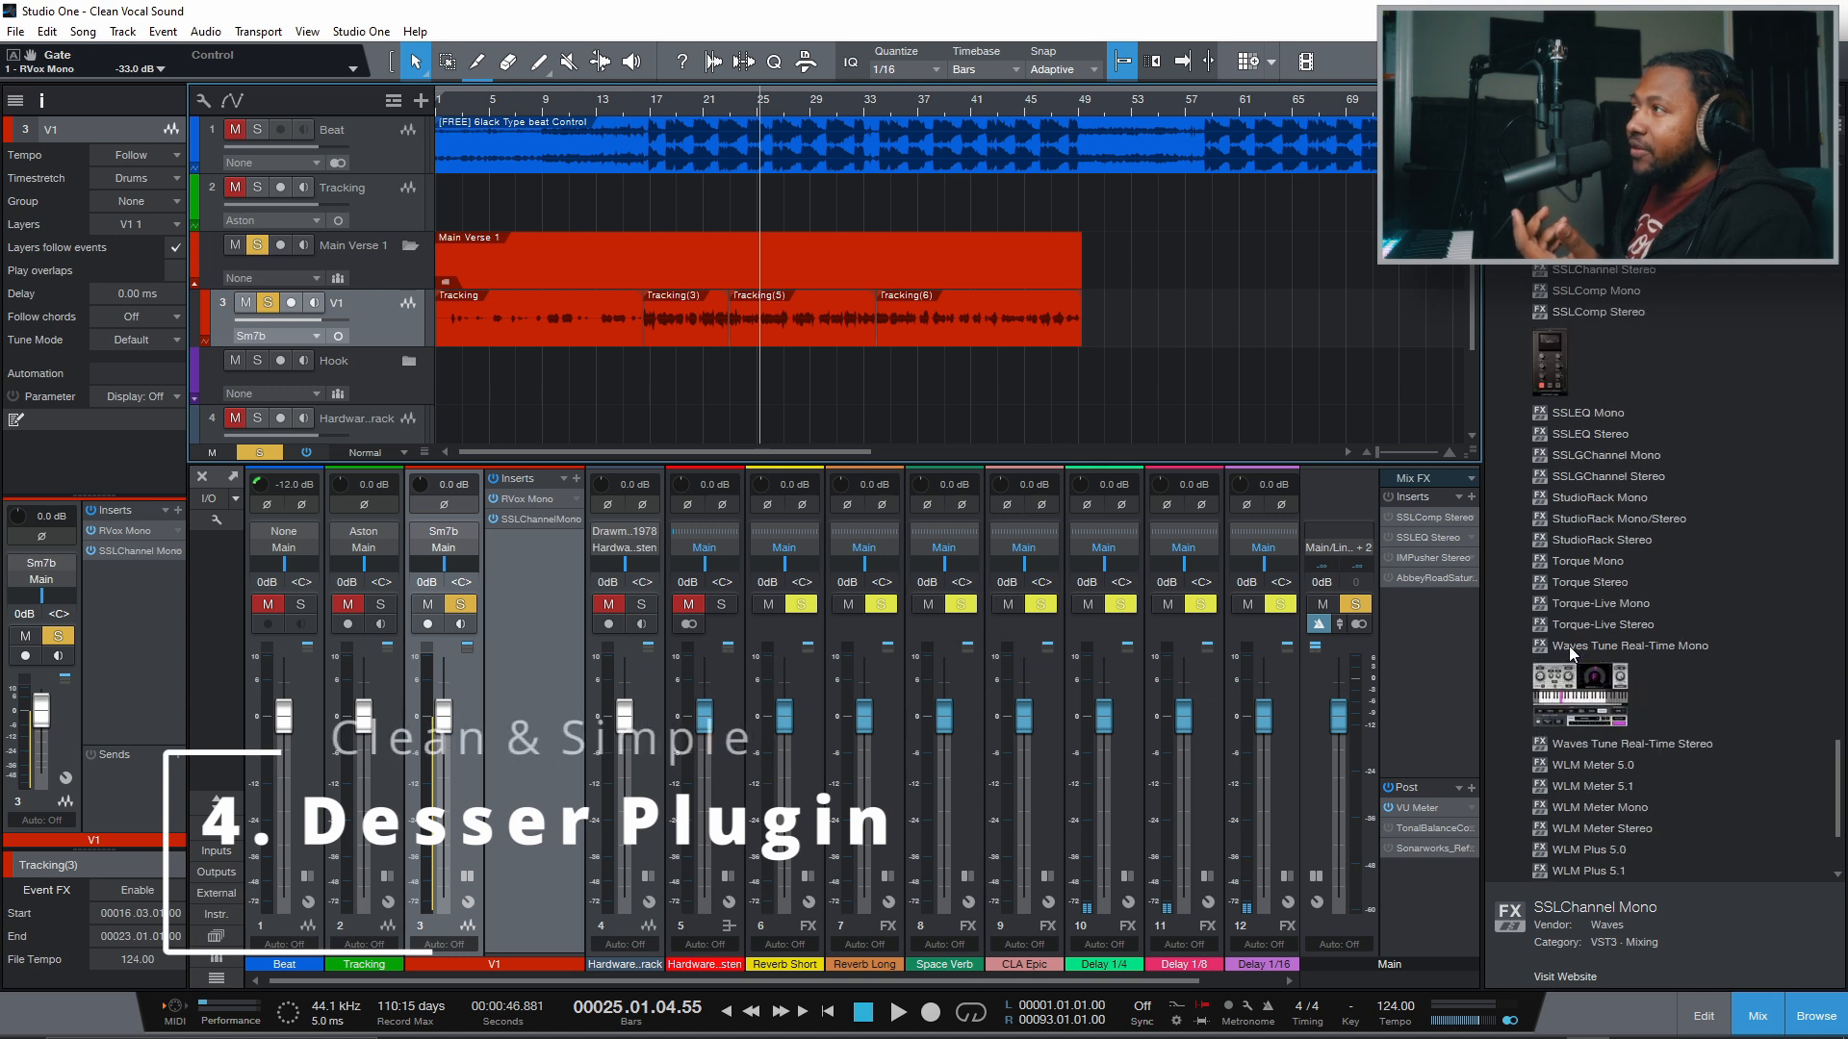
pyautogui.scroll(10, 1546, 628)
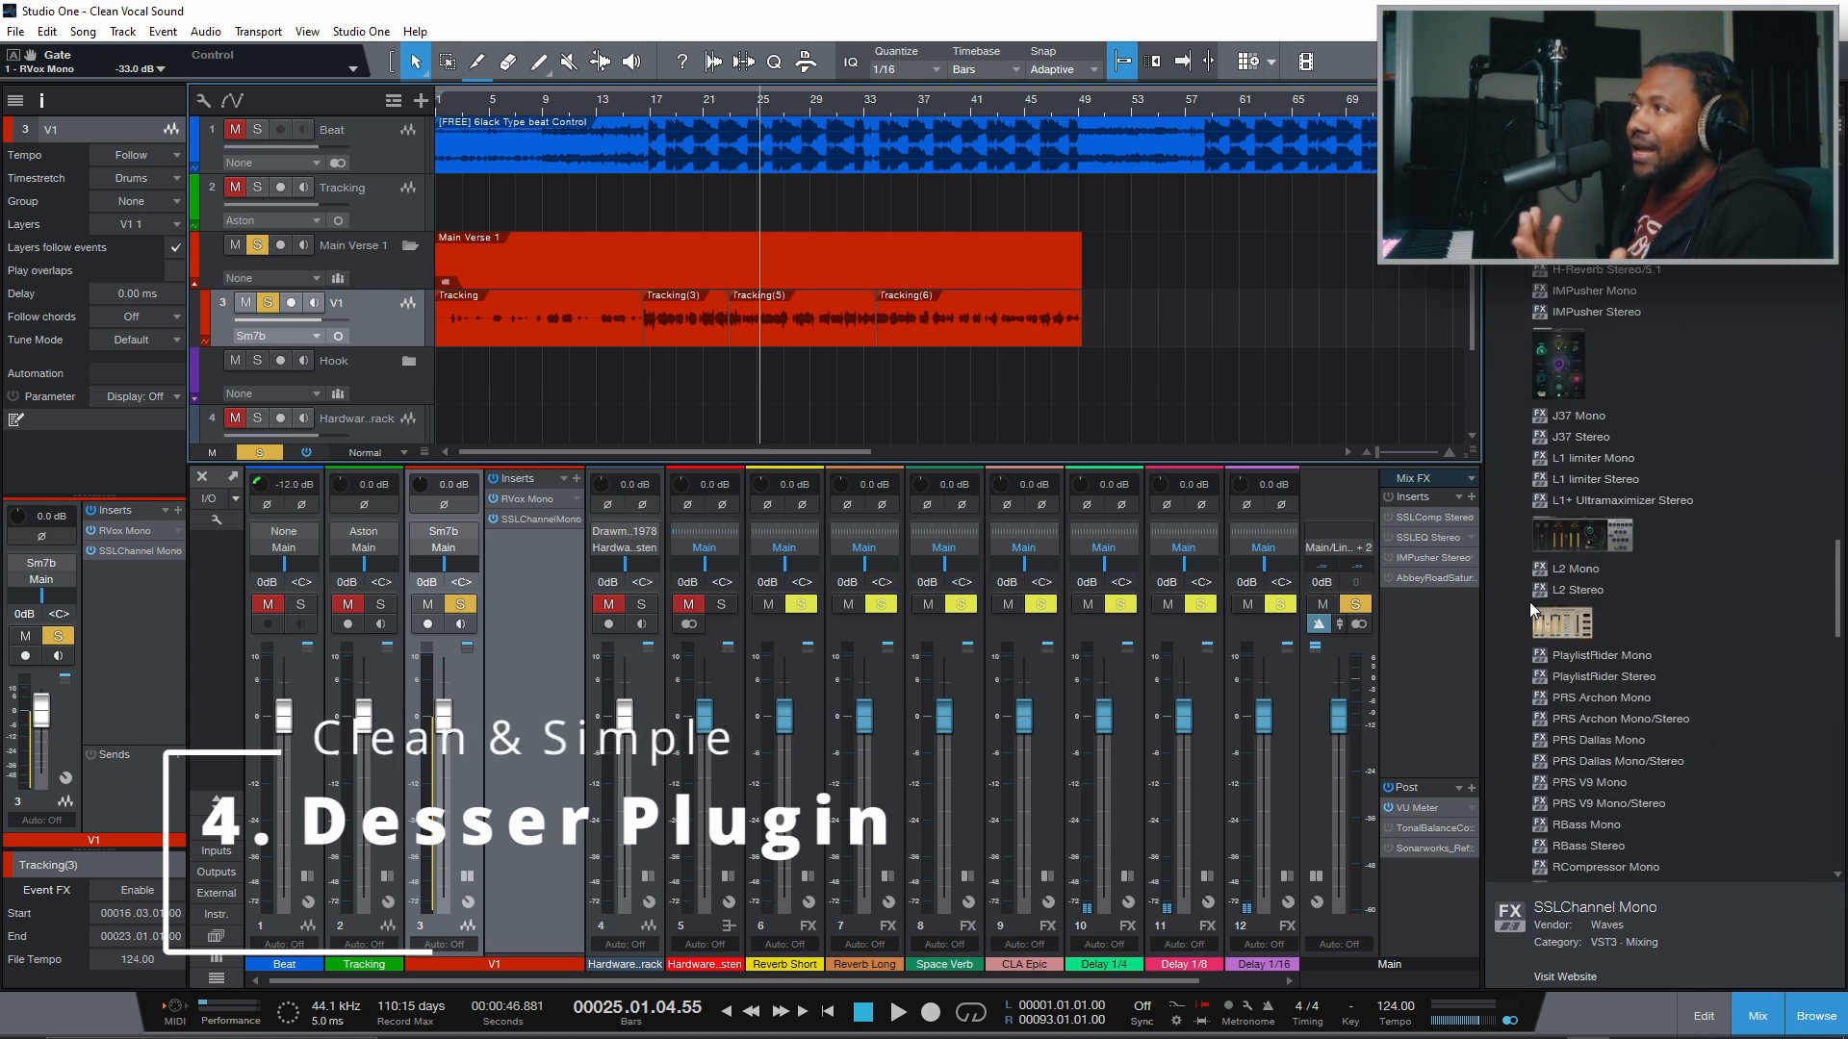
pyautogui.scroll(8, 1556, 585)
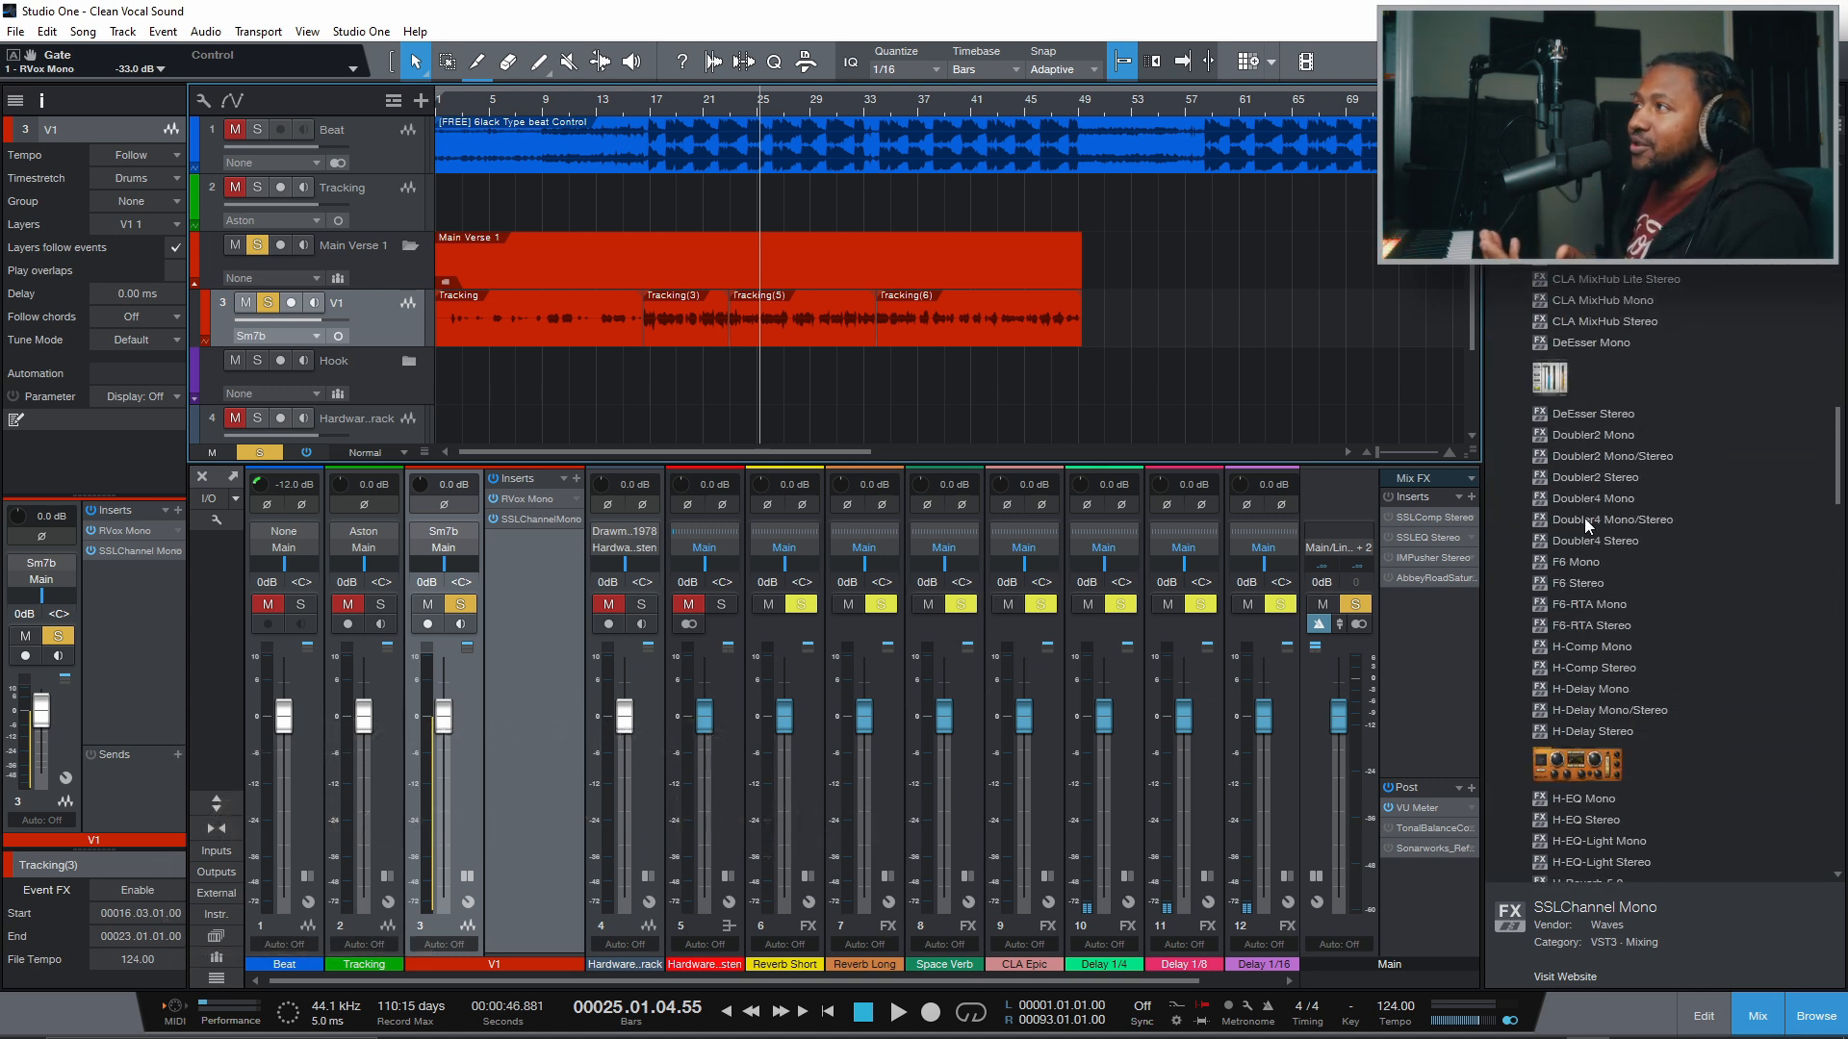
pyautogui.moveTo(1591, 342); pyautogui.dragTo(535, 576)
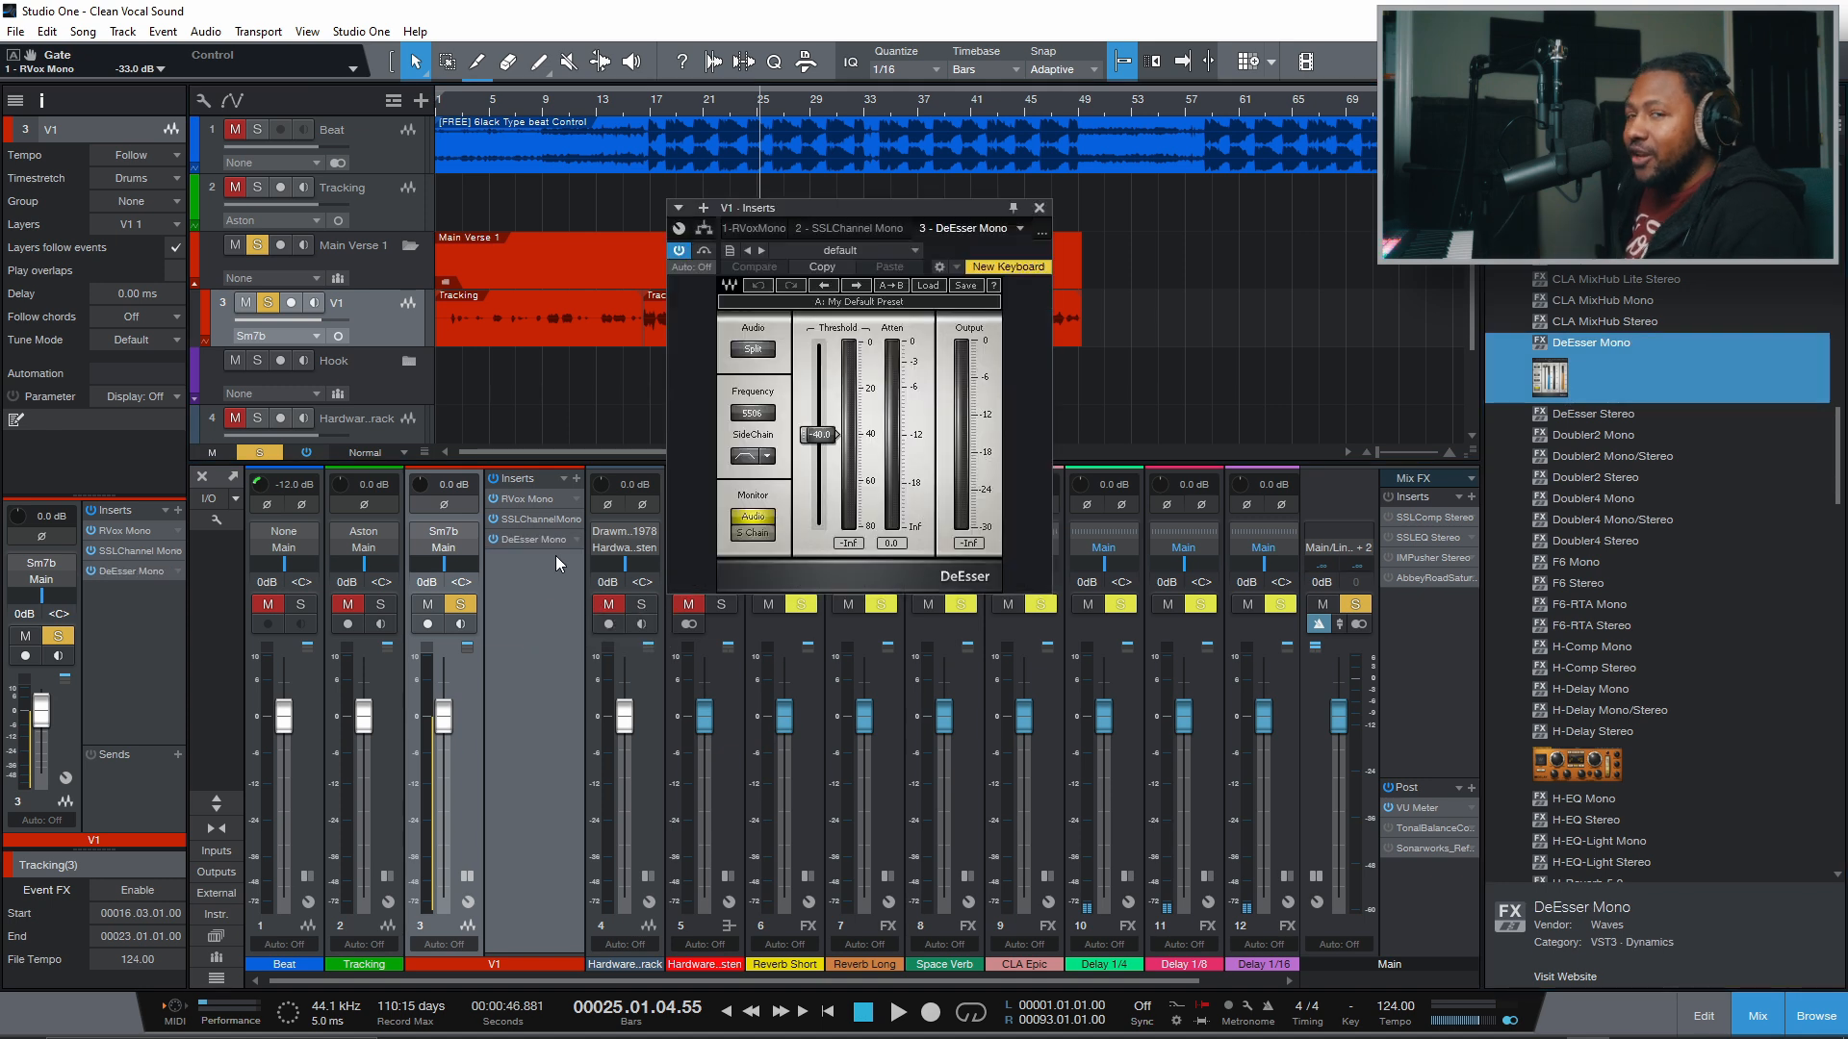
pyautogui.moveTo(878, 208); pyautogui.dragTo(820, 487)
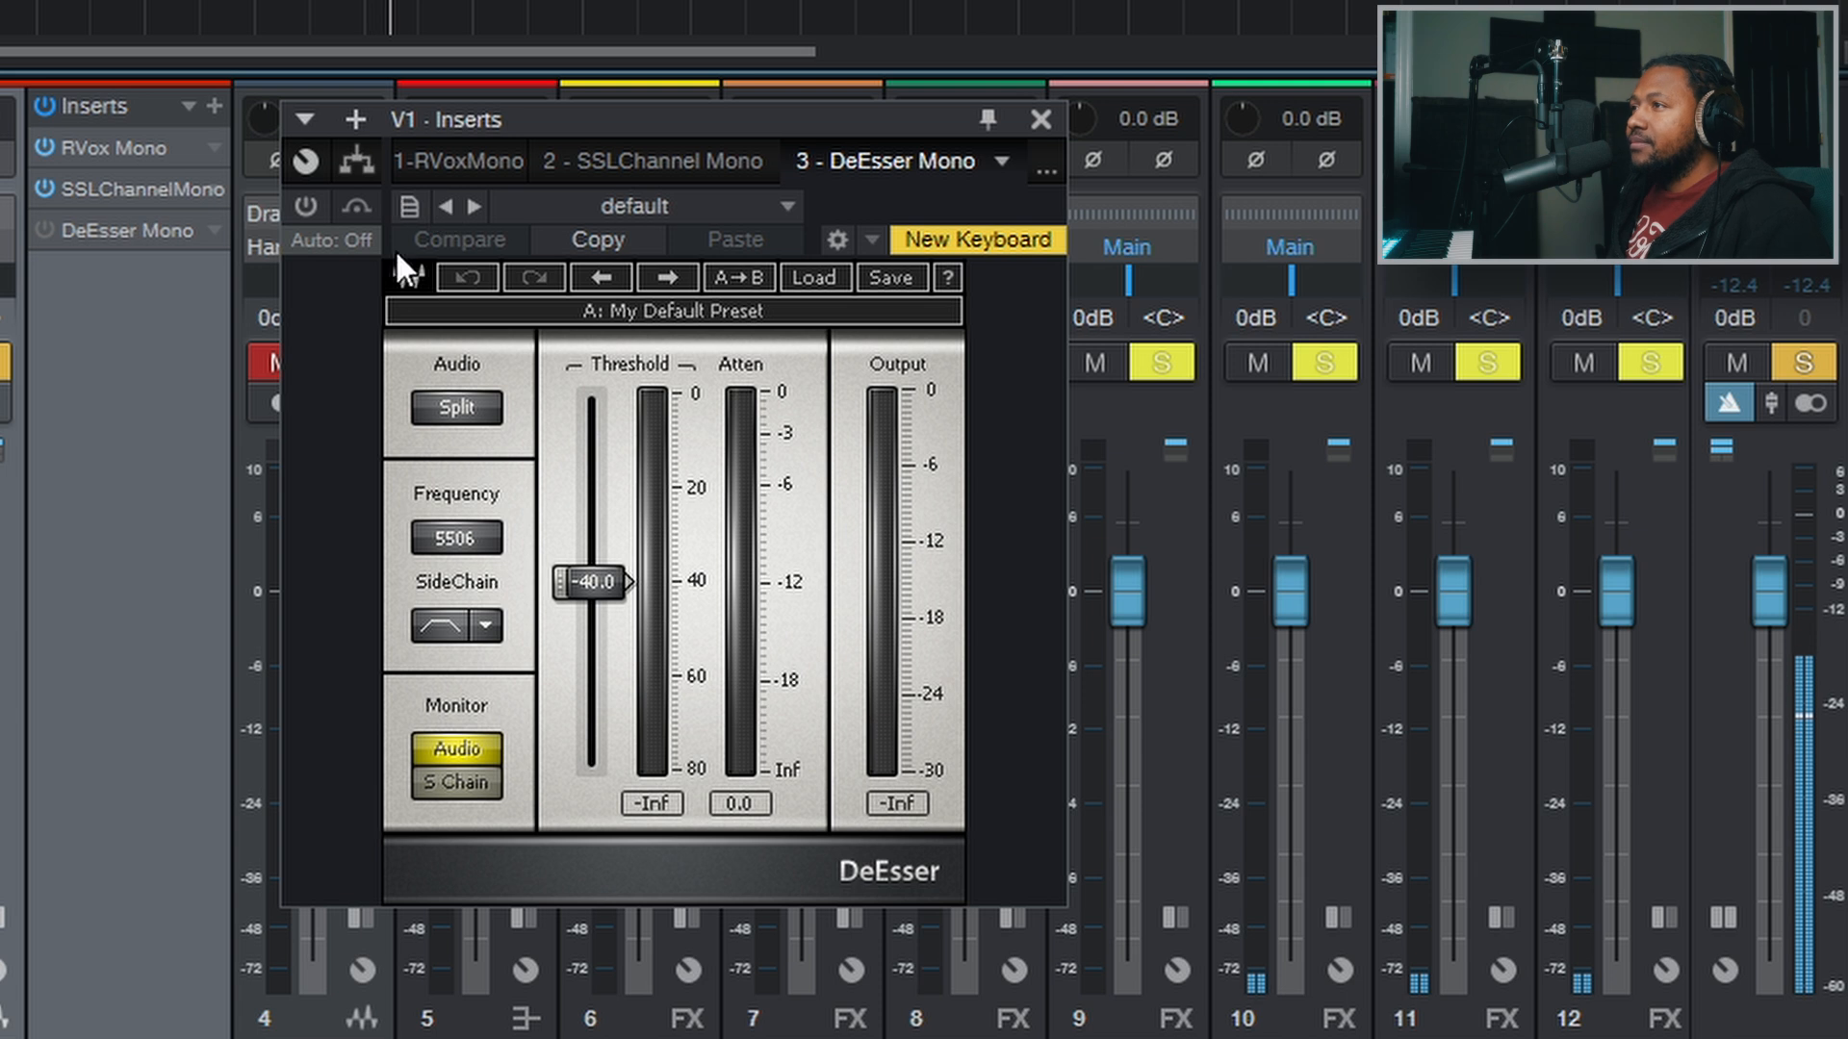
# Enable the DeEsser, set its threshold to -42.0 during playback, and compare the vocal with the plugin bypassed and enabled
pyautogui.click(316, 197)
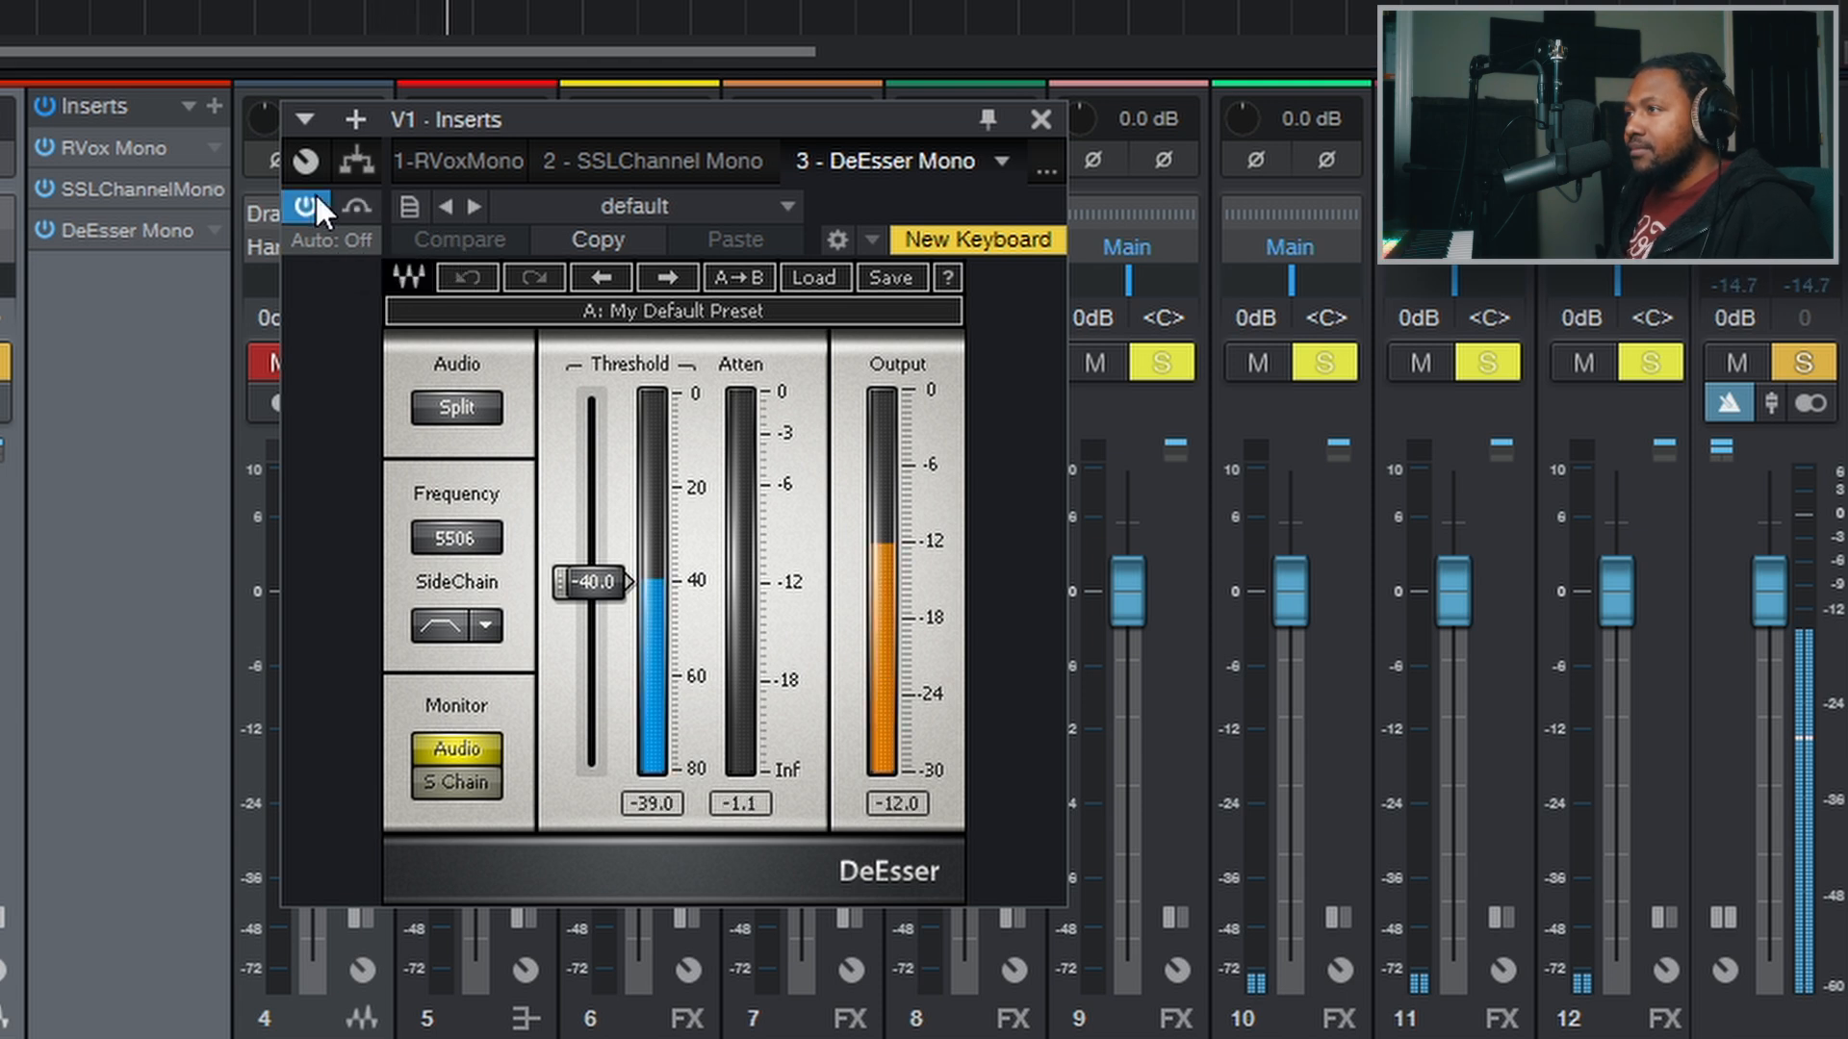
pyautogui.moveTo(589, 582); pyautogui.dragTo(589, 589)
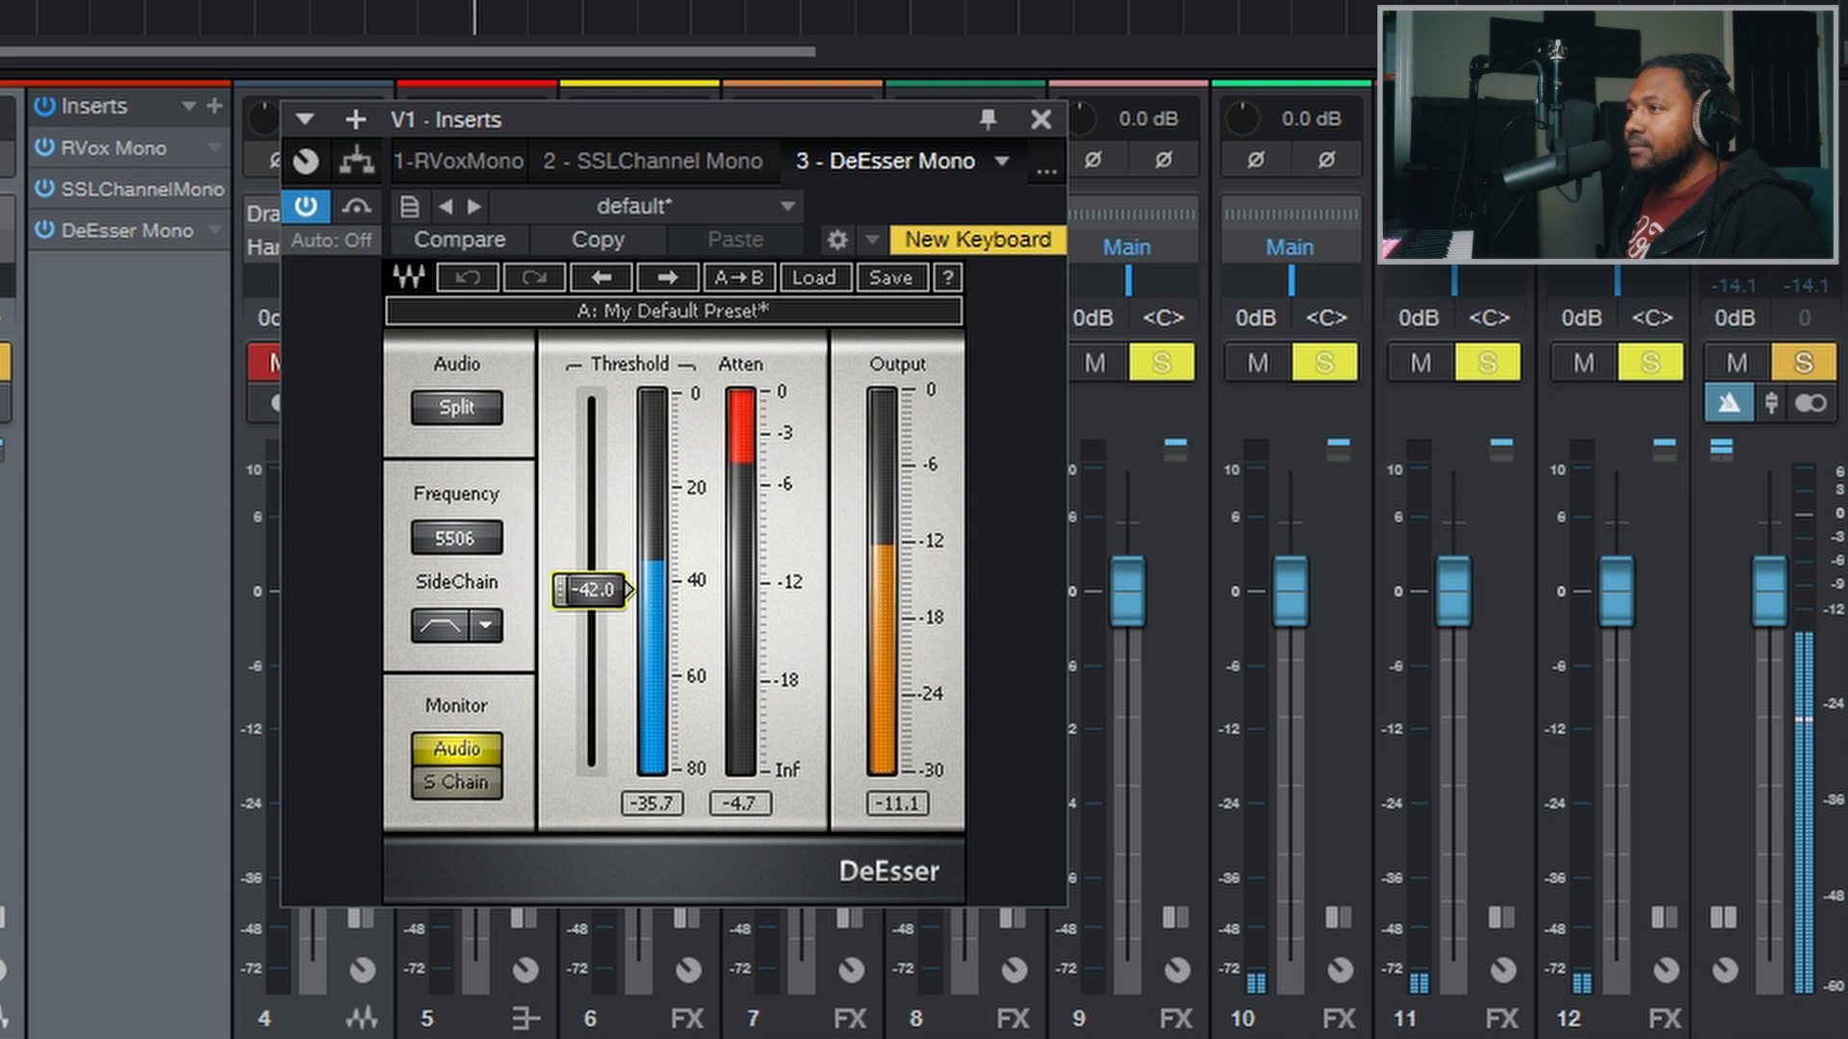
pyautogui.click(306, 206)
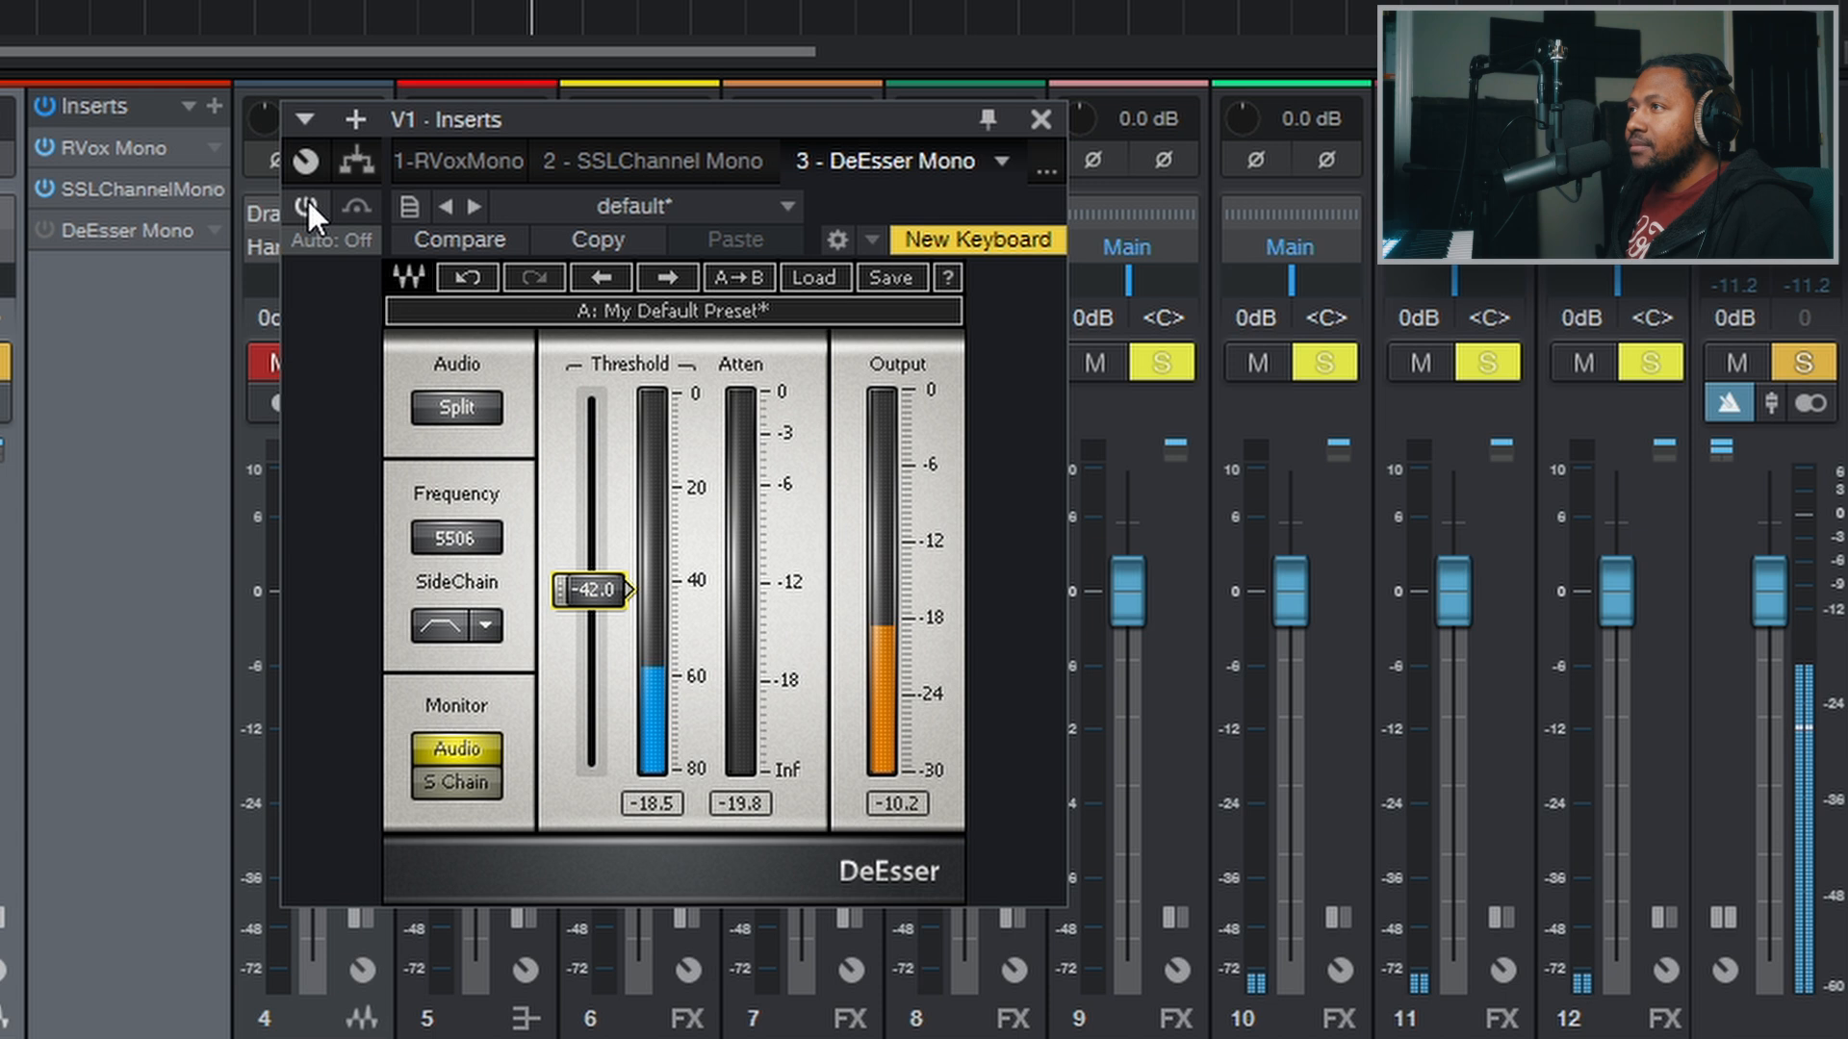
pyautogui.click(308, 199)
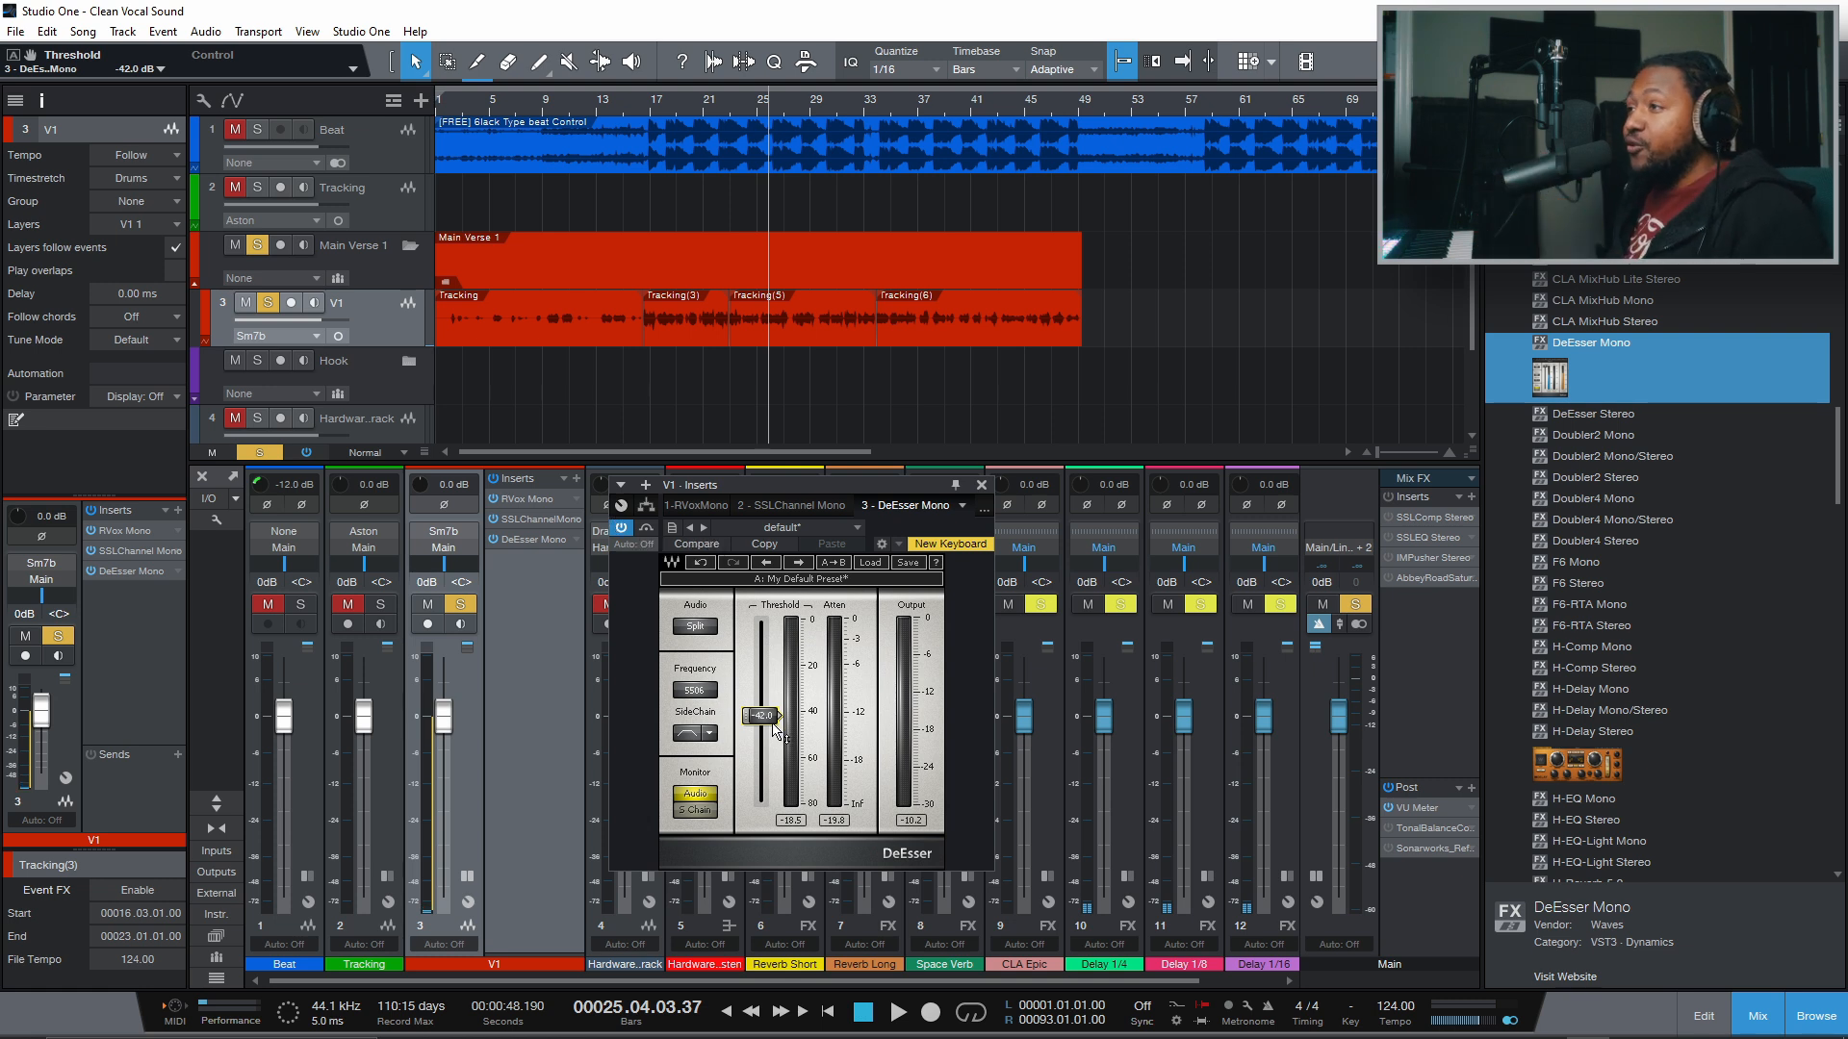
# Try an extreme DeEsser threshold of -80.0 and listen to the V1 vocal from bar 17
pyautogui.moveTo(775, 729); pyautogui.dragTo(776, 807)
pyautogui.press('space')
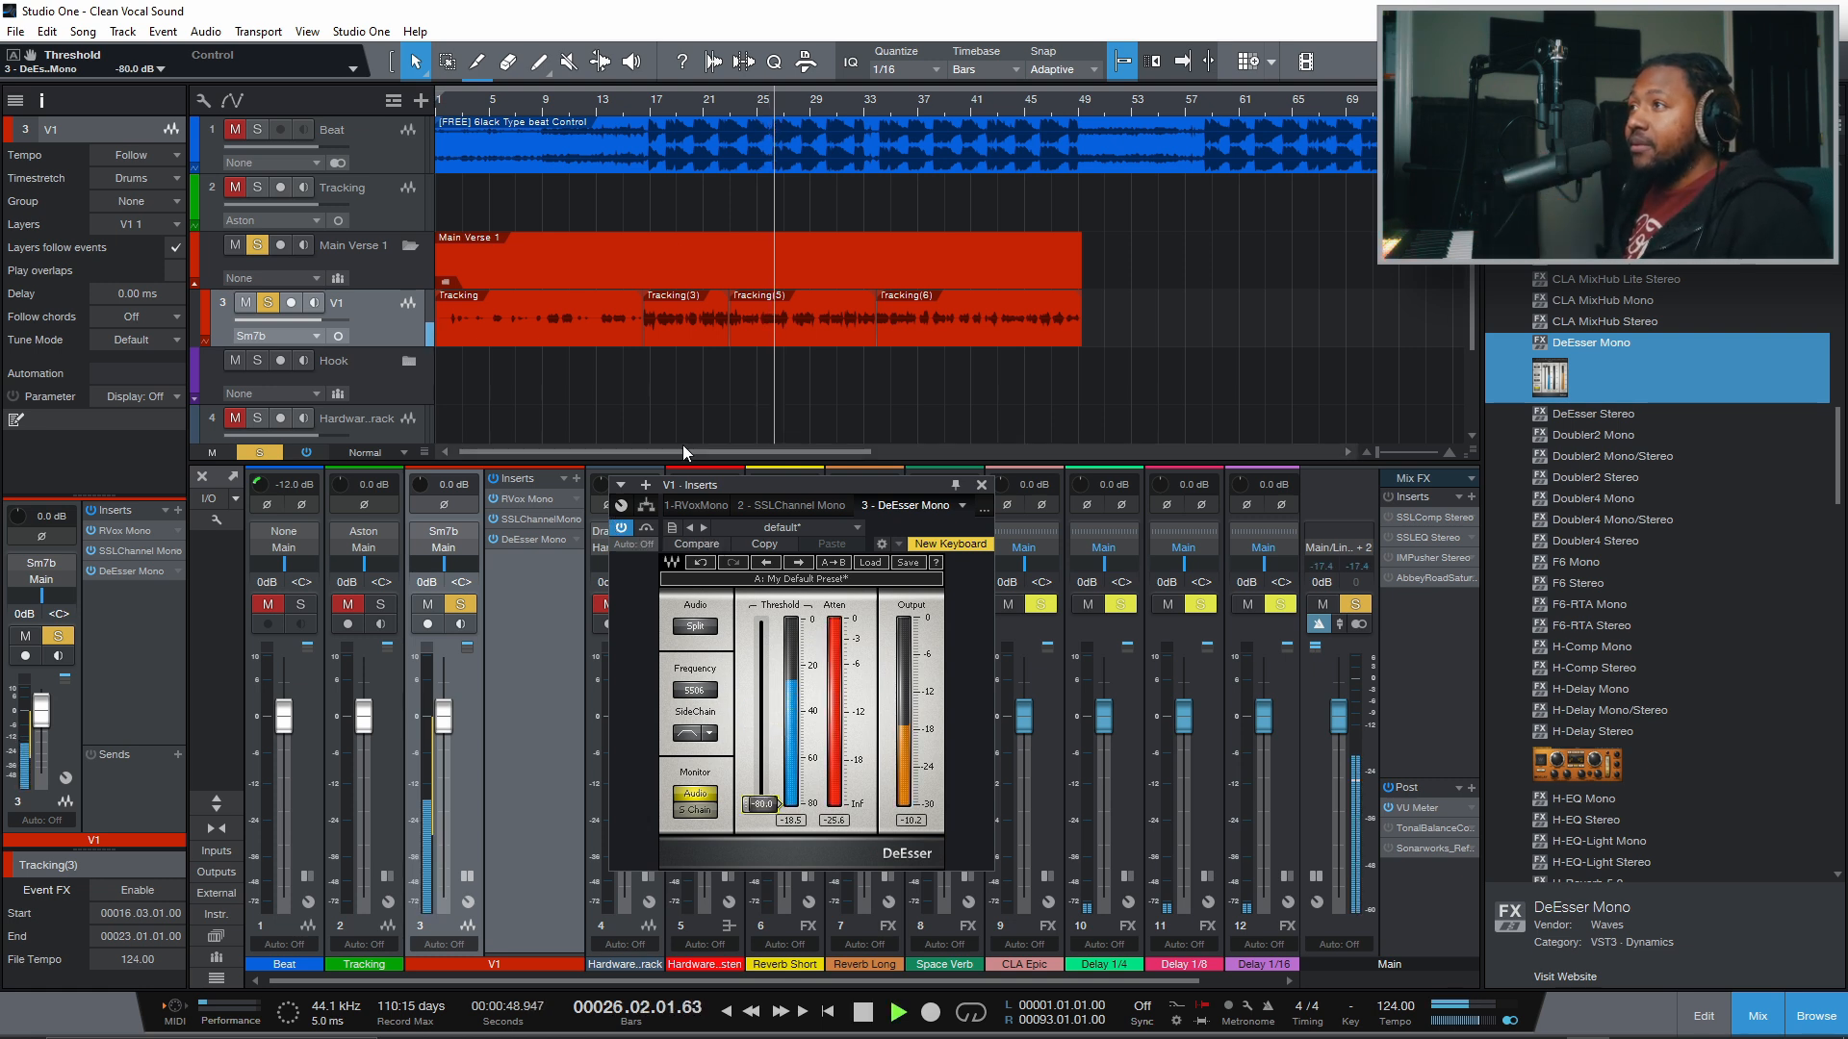
pyautogui.click(648, 108)
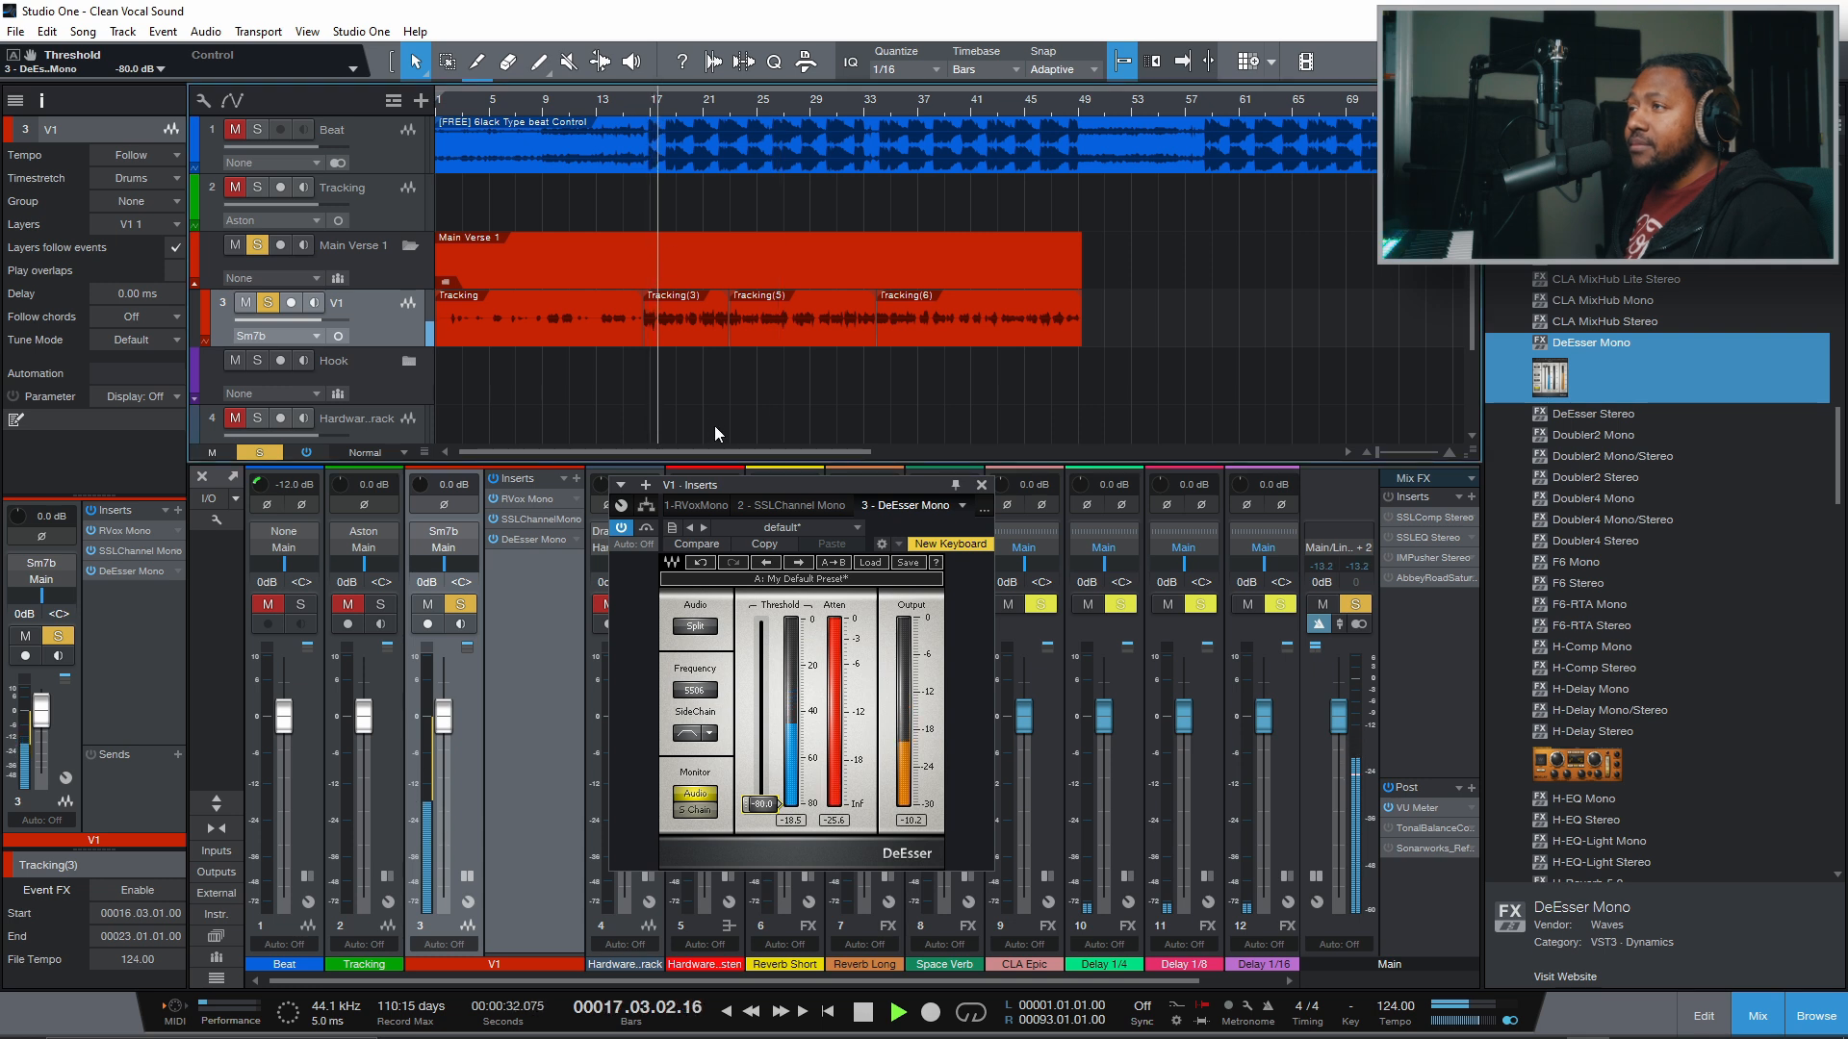
pyautogui.press('space')
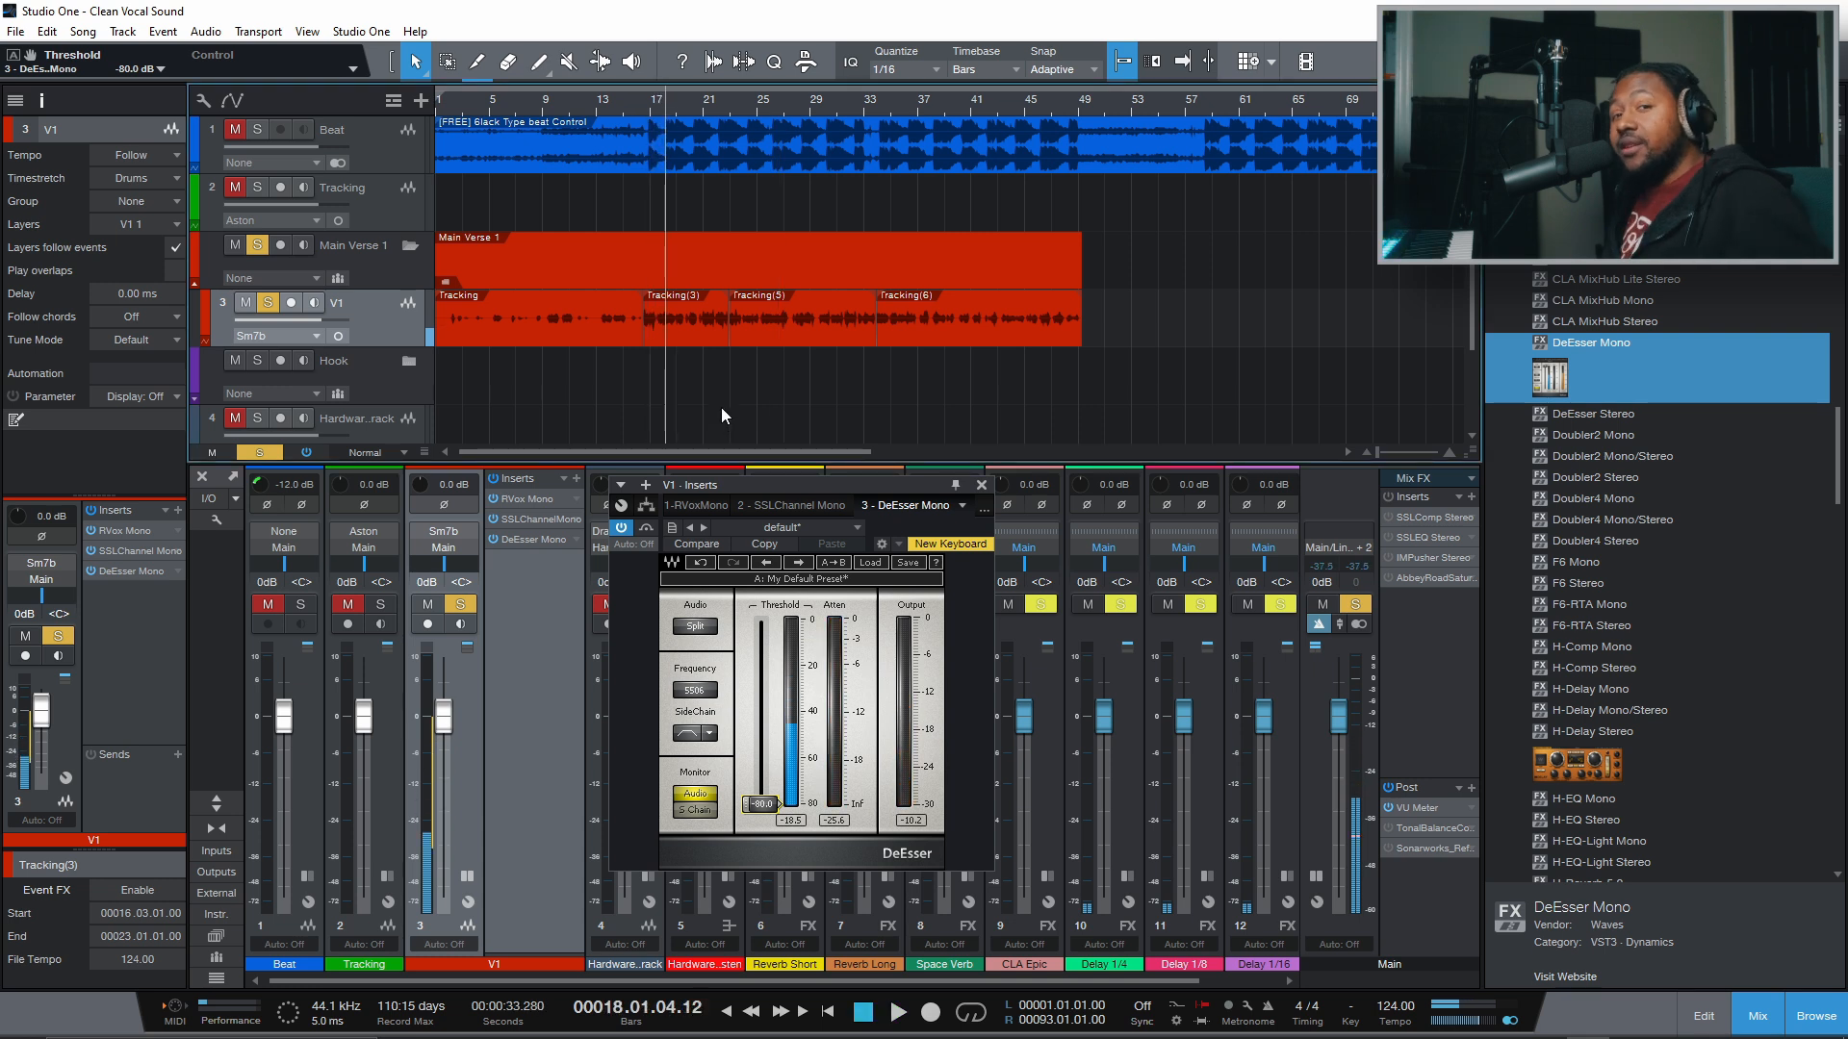
# Set the DeEsser threshold to -48.2 while playing the vocal from bar 17, and close the plugin window
pyautogui.click(650, 108)
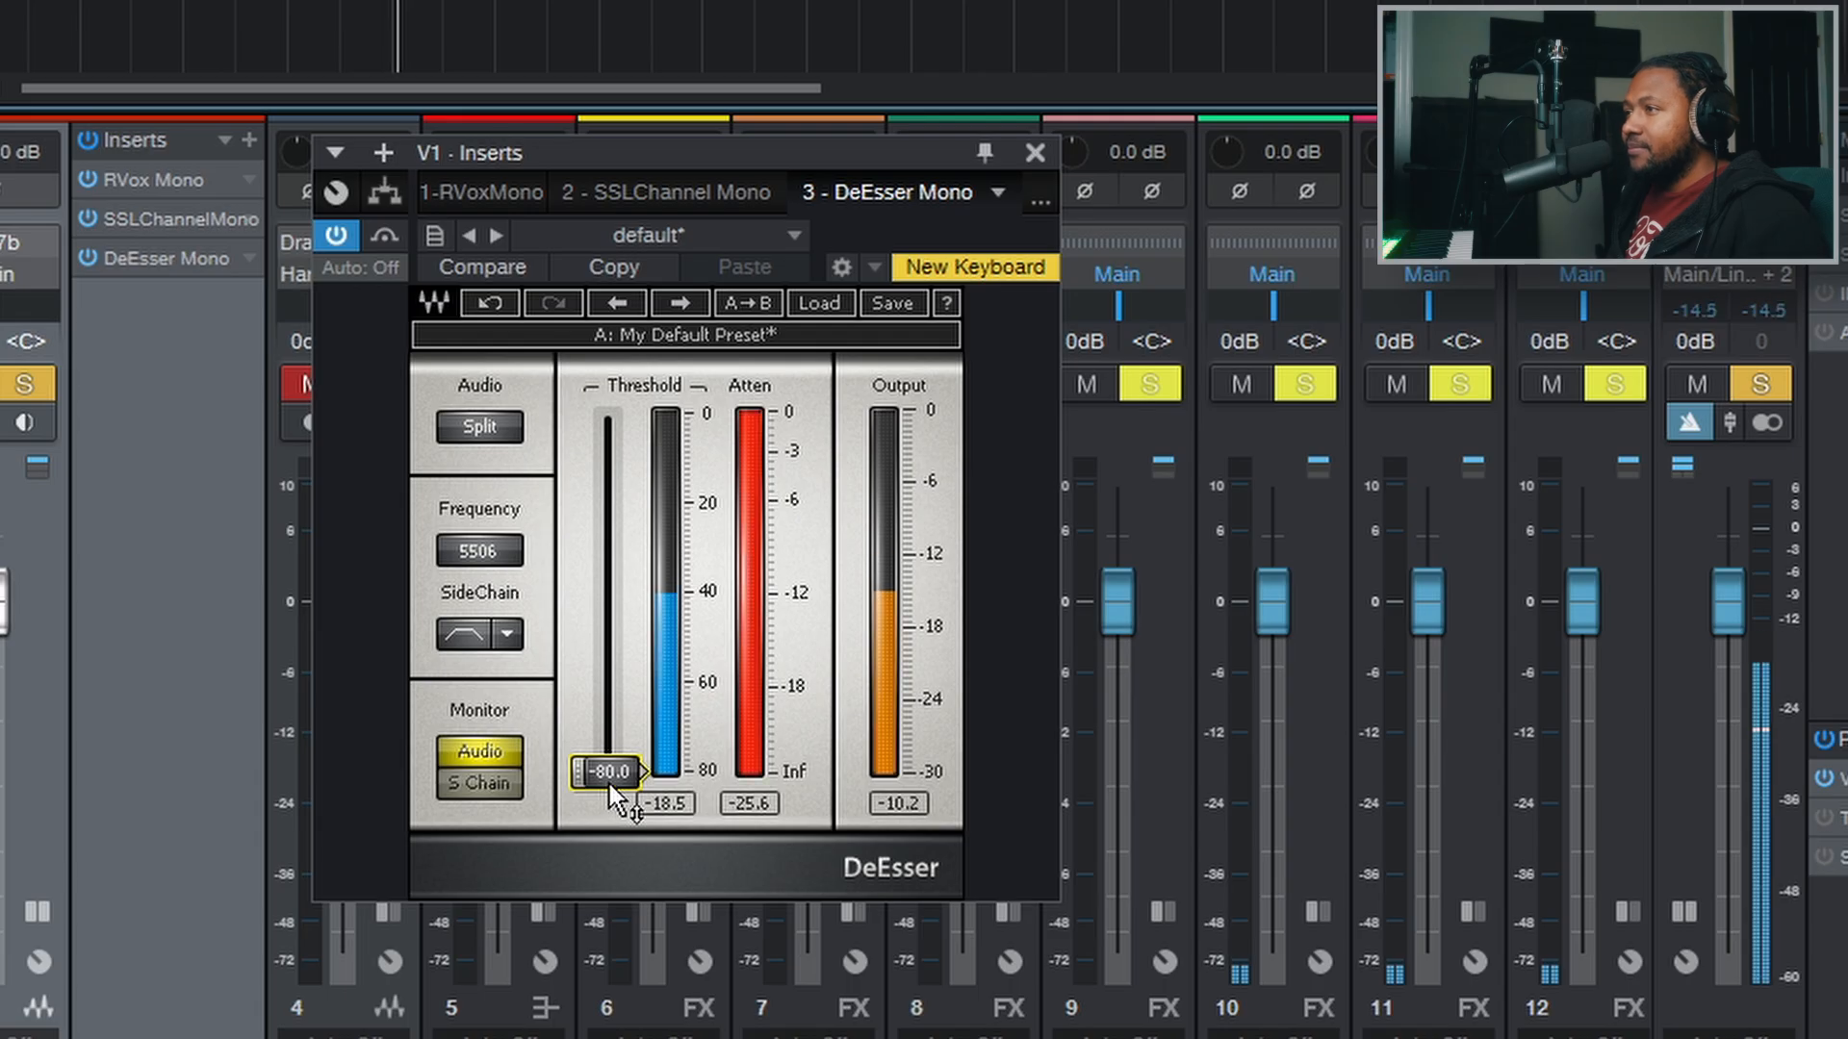
pyautogui.moveTo(609, 783); pyautogui.dragTo(609, 628)
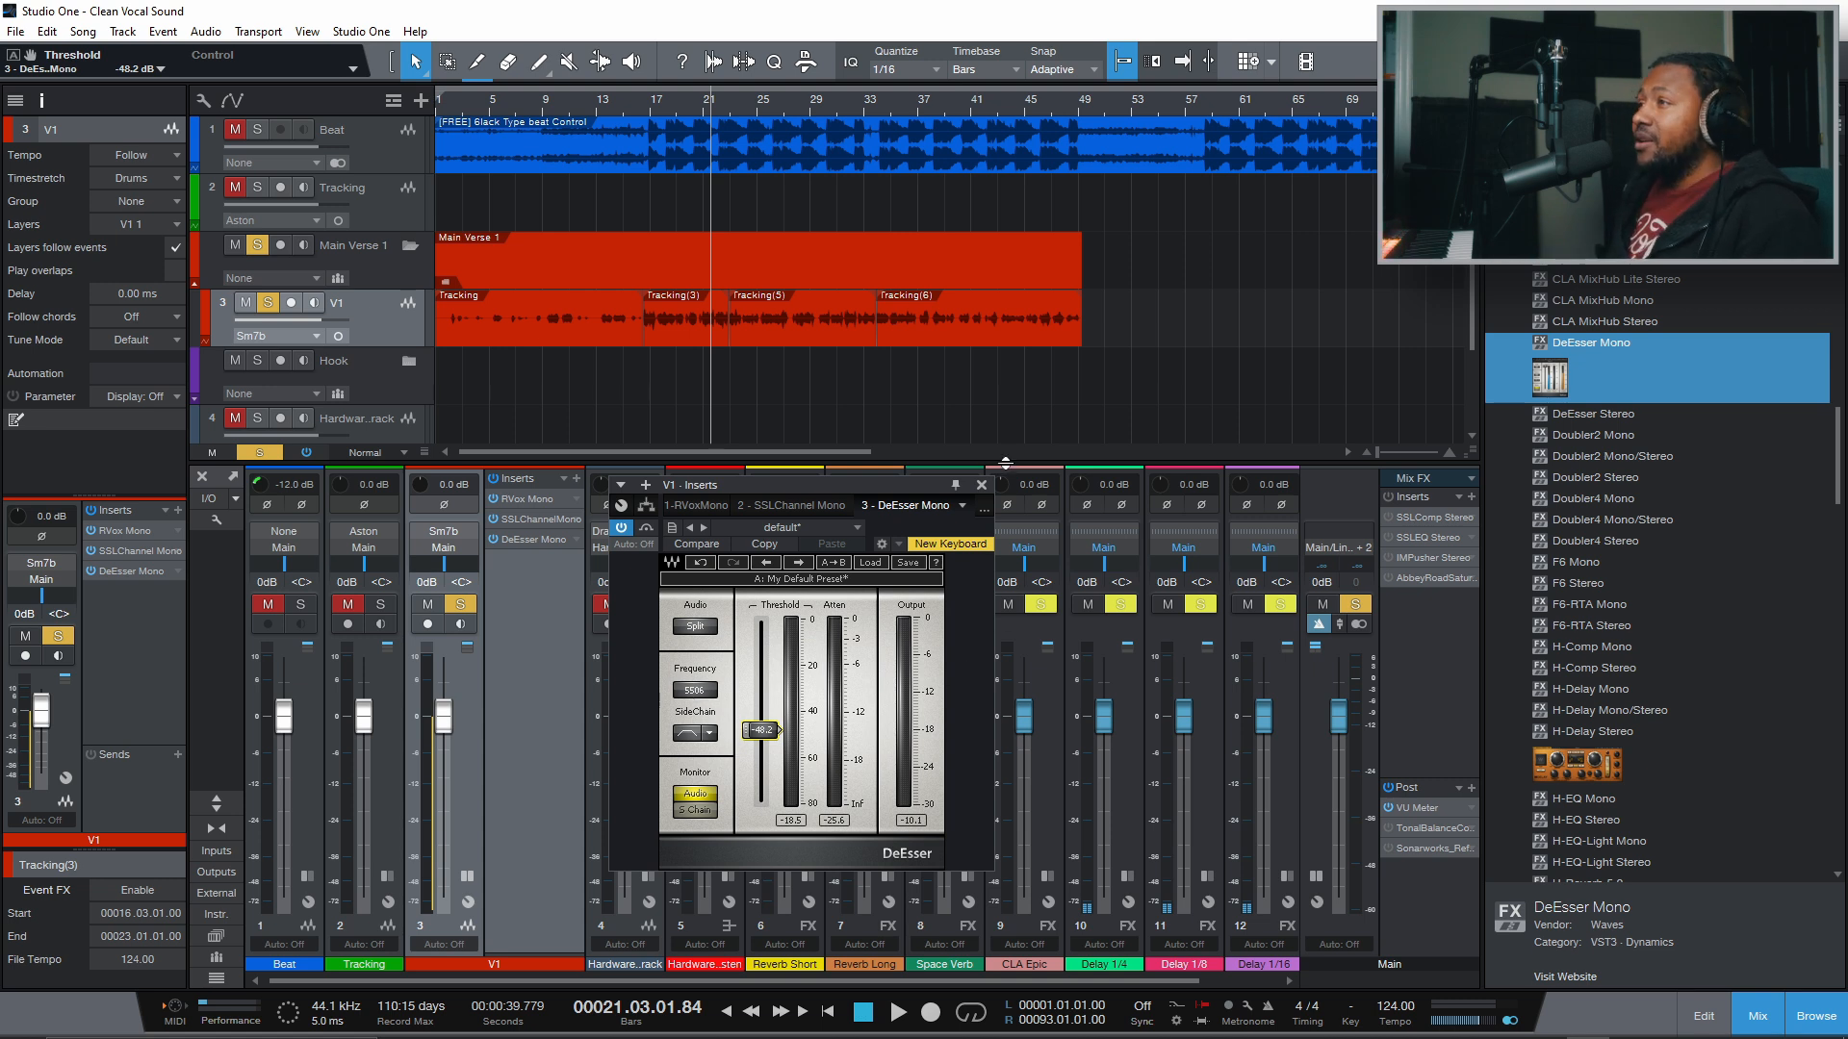
pyautogui.click(983, 486)
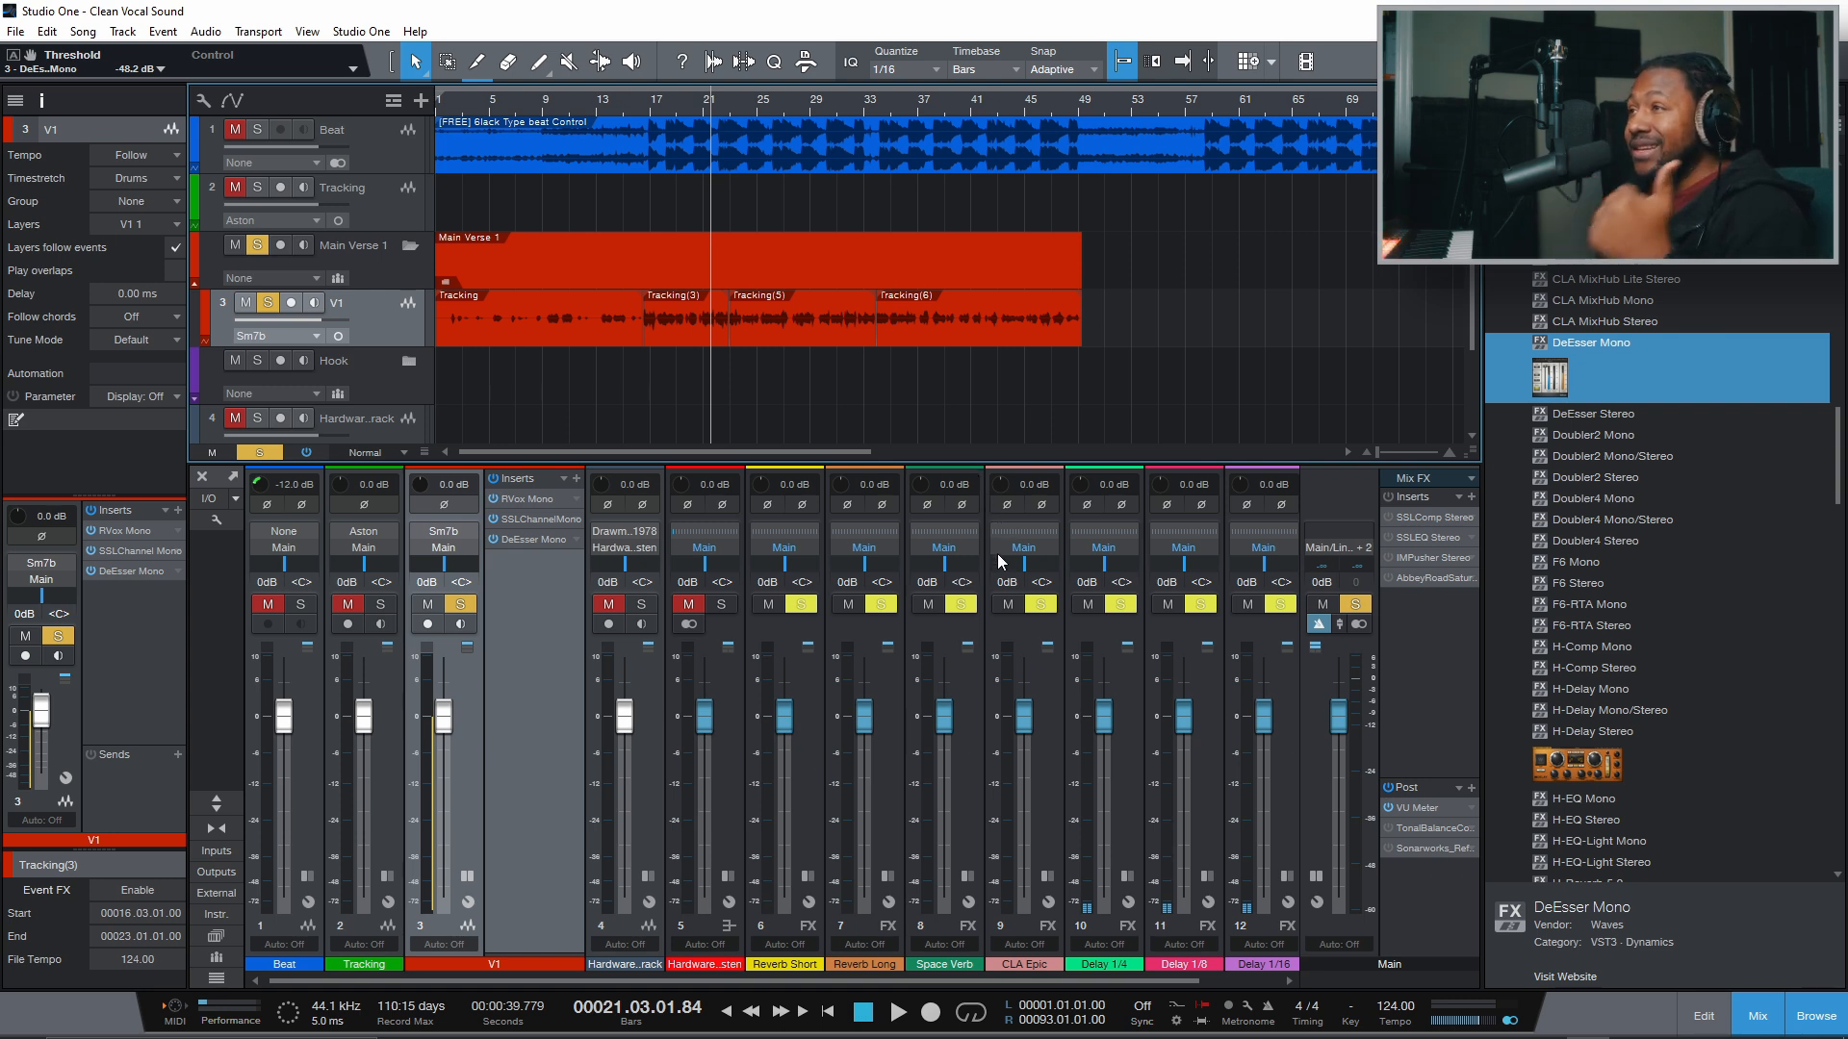
# Add the Waves L1 limiter Mono plugin after DeEsser on the V1 channel and move its window over the mixer
pyautogui.scroll(-5, 1564, 559)
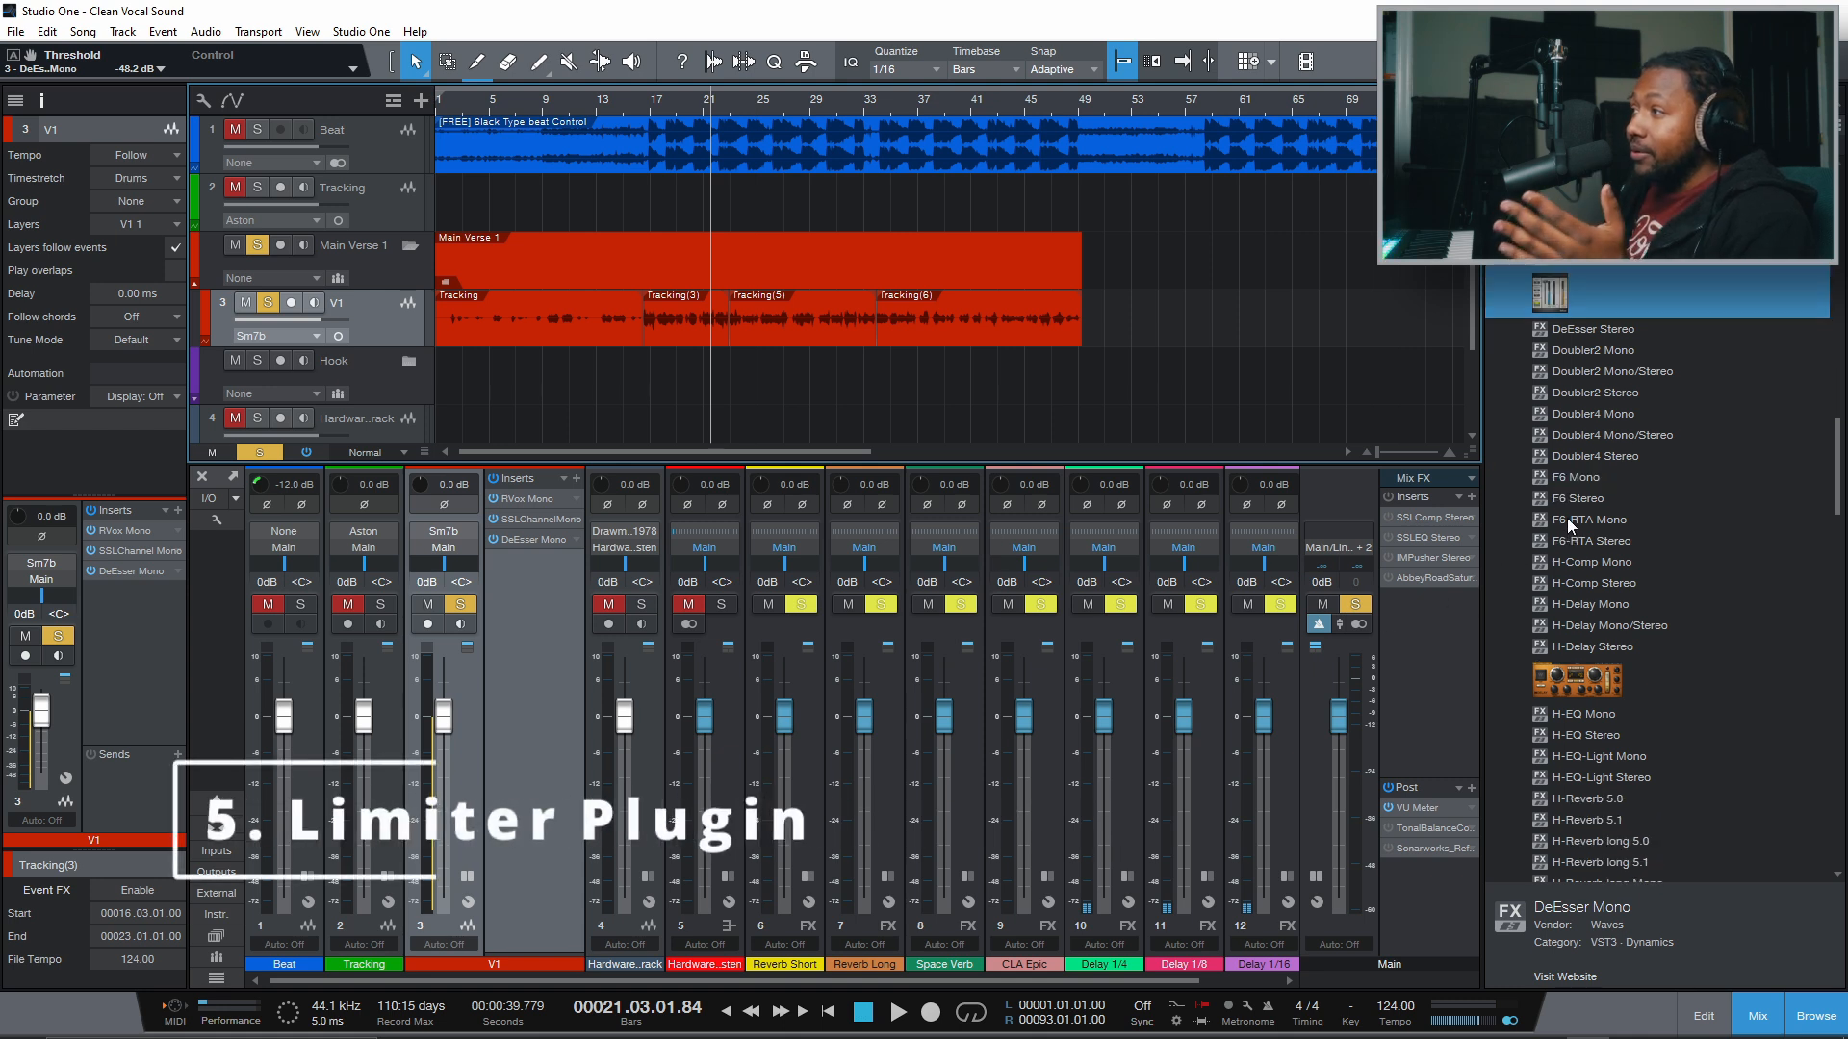
pyautogui.scroll(20, 1564, 558)
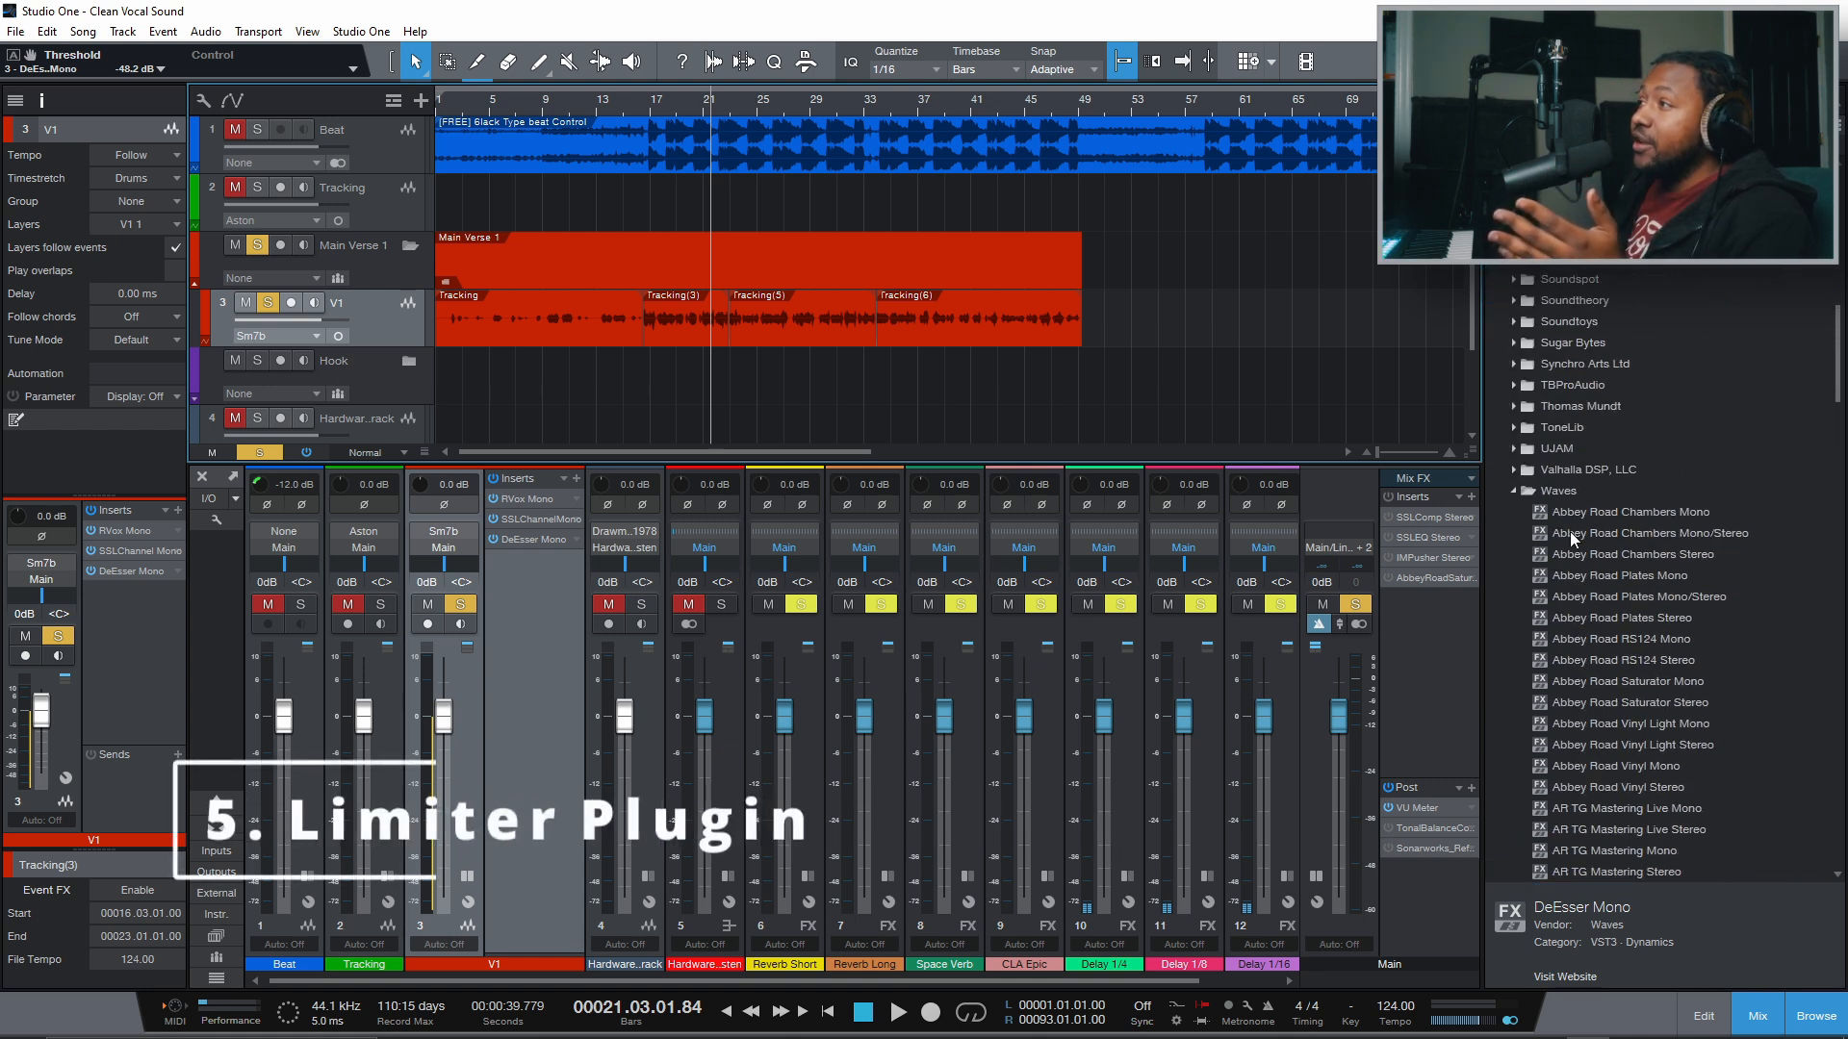
pyautogui.scroll(-20, 1573, 533)
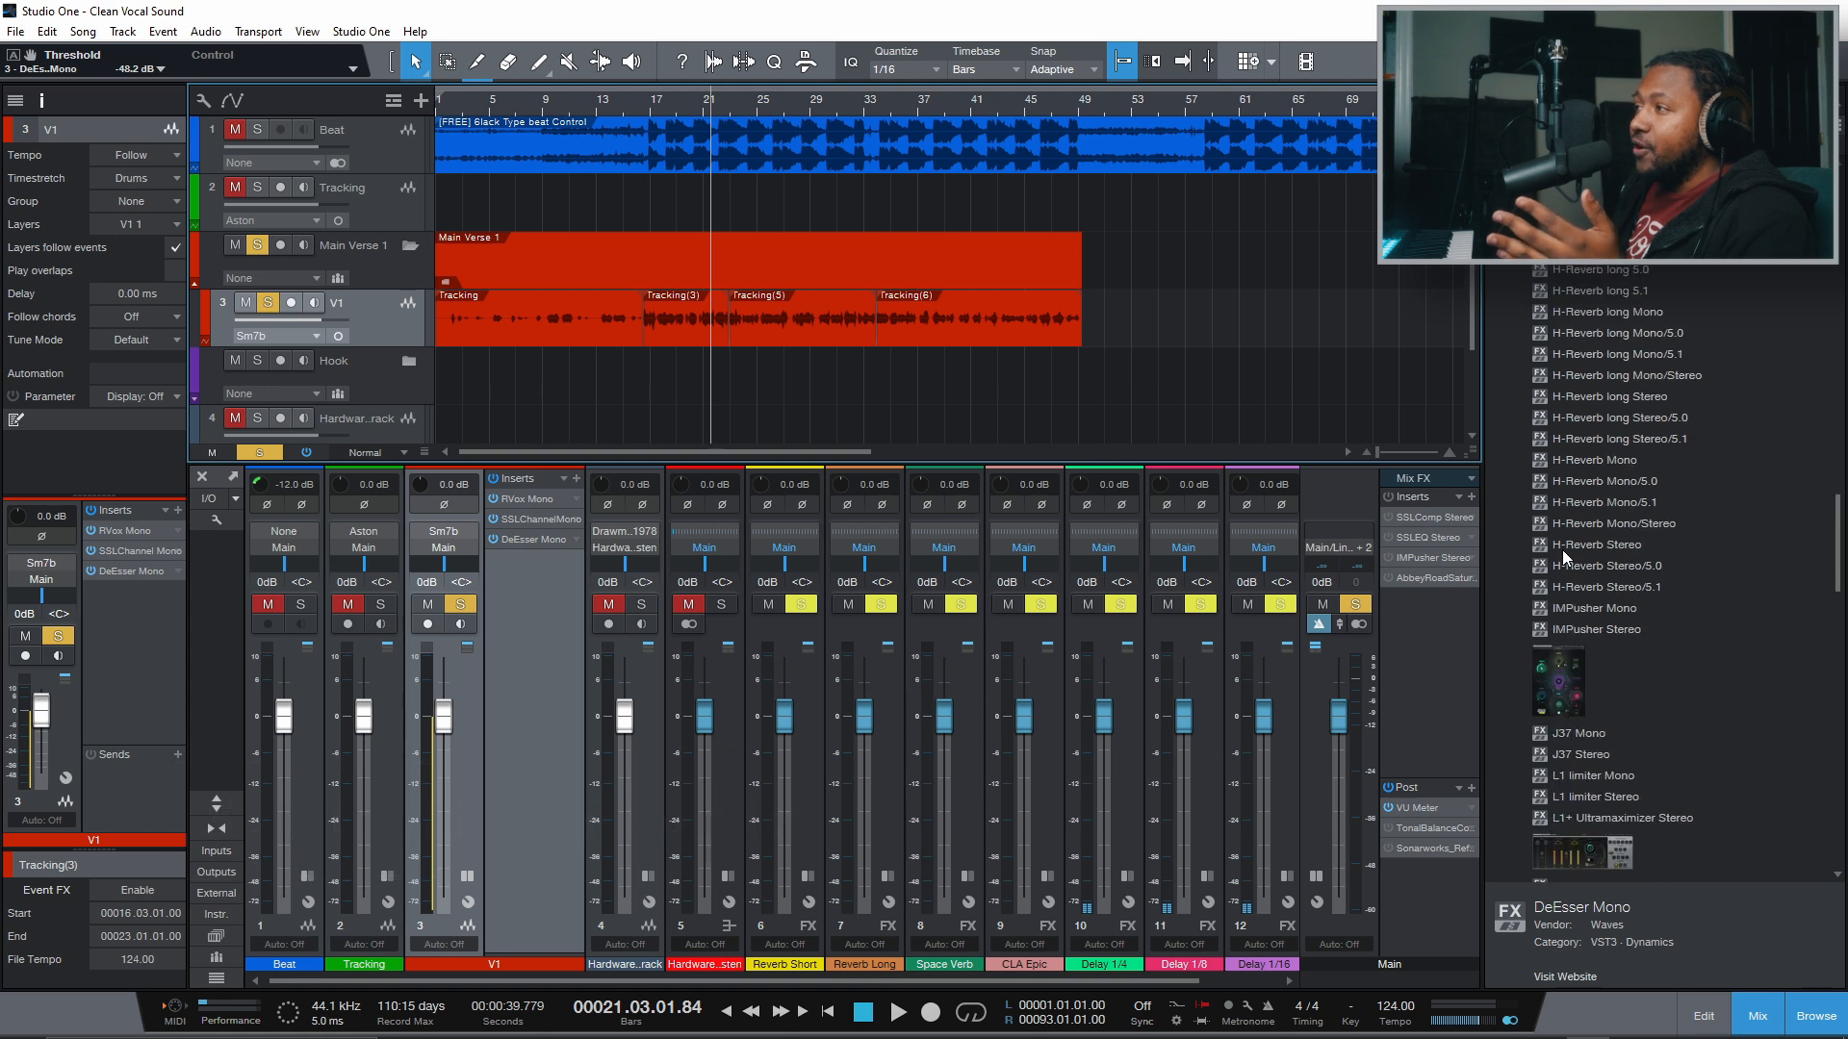
pyautogui.scroll(-2, 1561, 548)
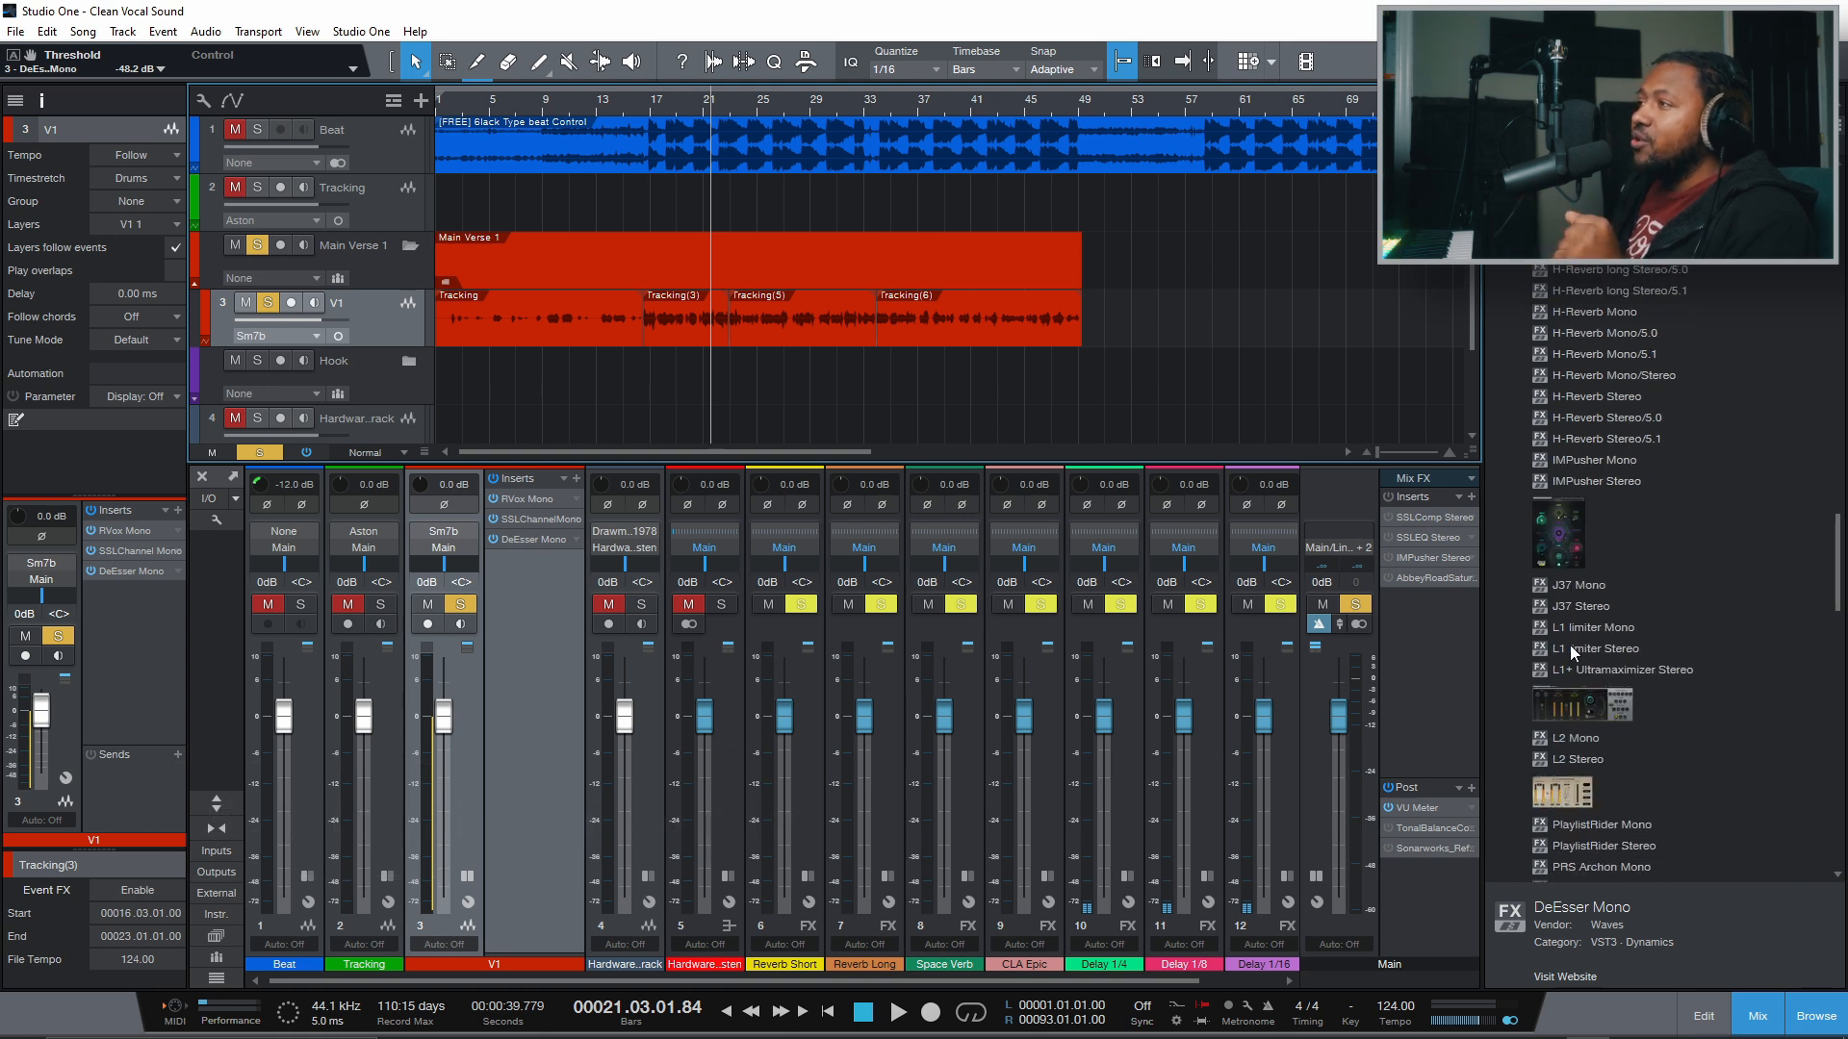
pyautogui.moveTo(1573, 629); pyautogui.dragTo(555, 598)
pyautogui.moveTo(799, 482); pyautogui.dragTo(832, 531)
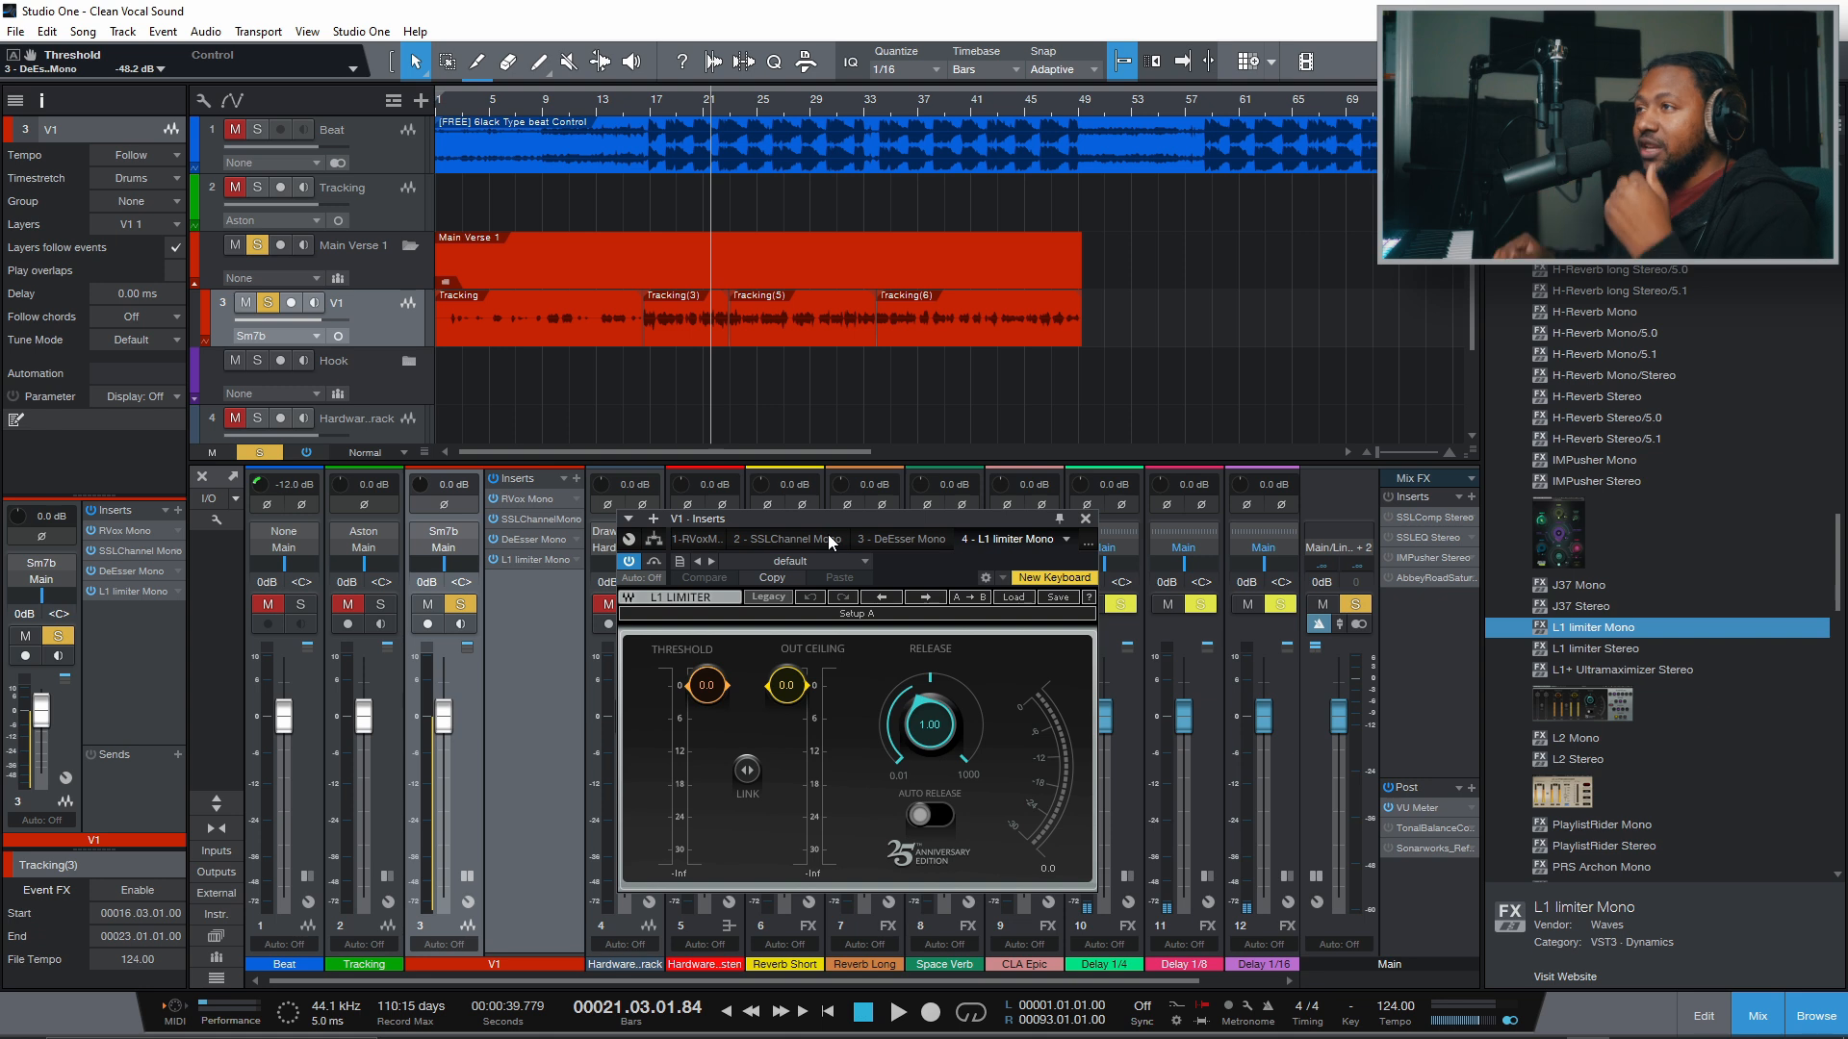
# Set the L1 limiter's out ceiling to -1.0 dB
pyautogui.click(786, 685)
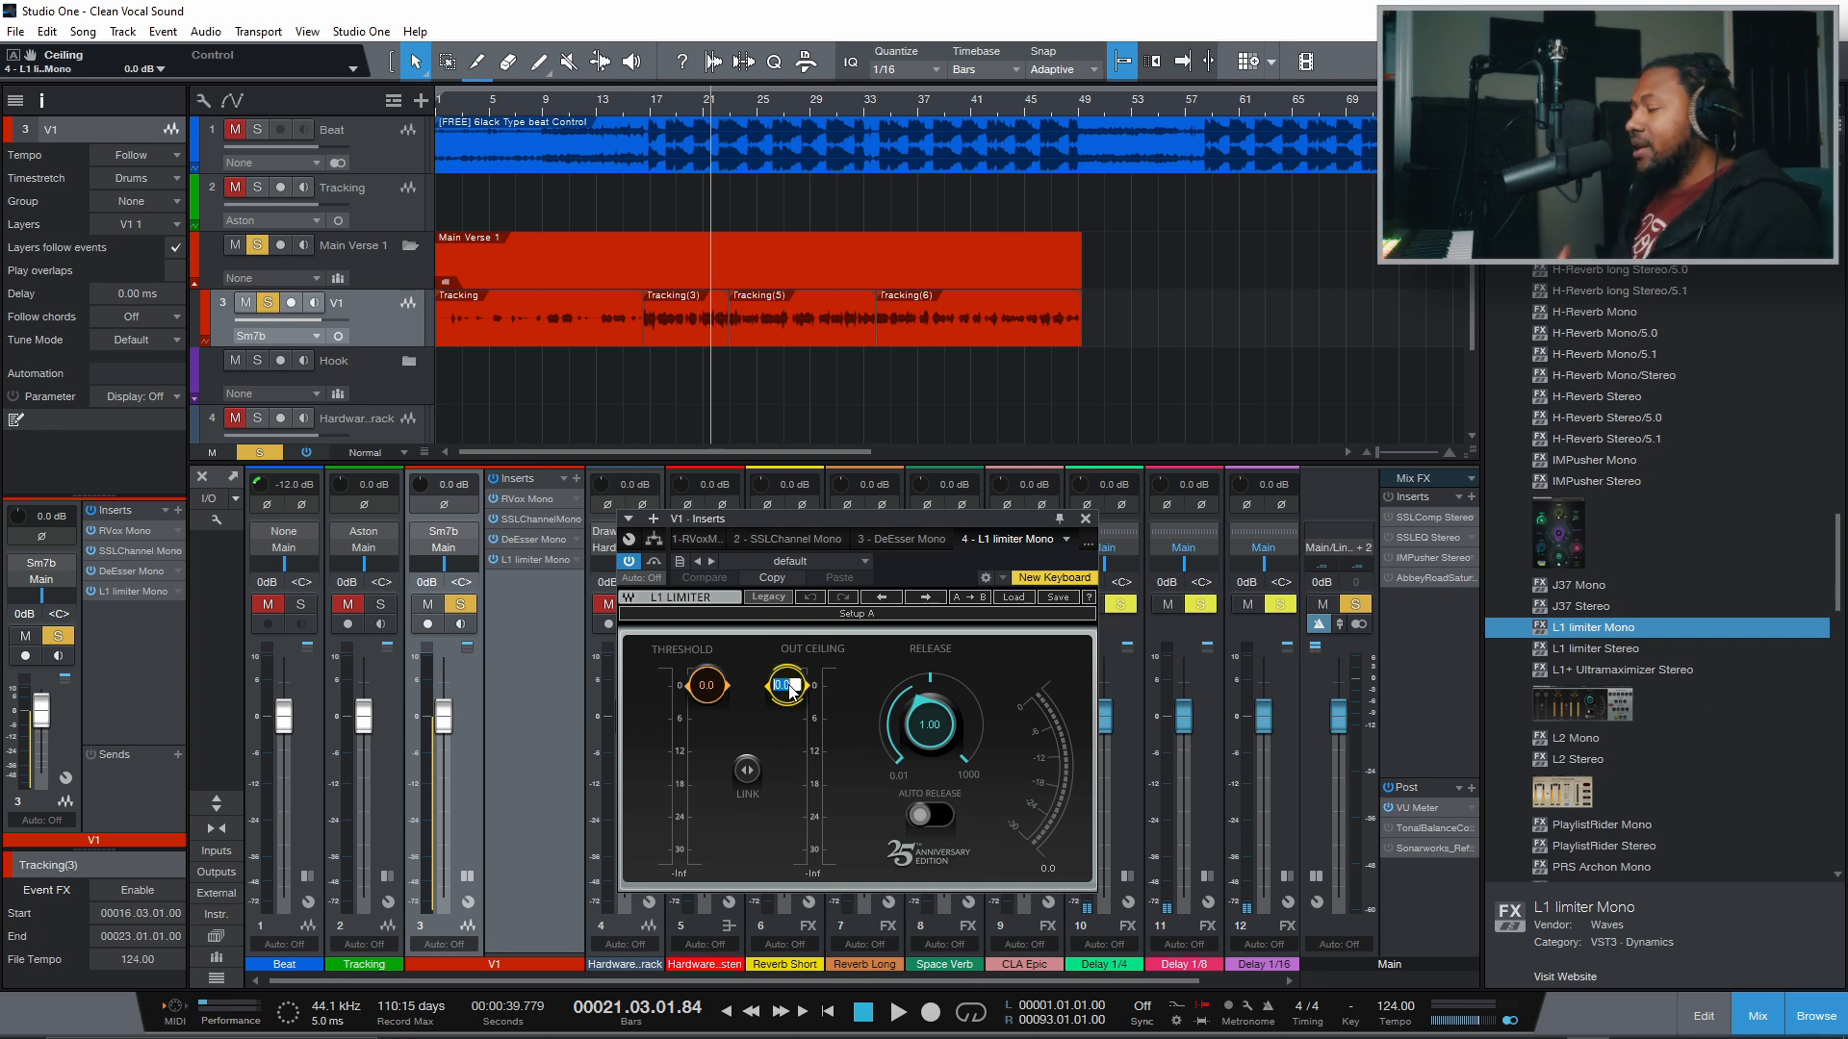
pyautogui.write('-1')
pyautogui.press('Return')
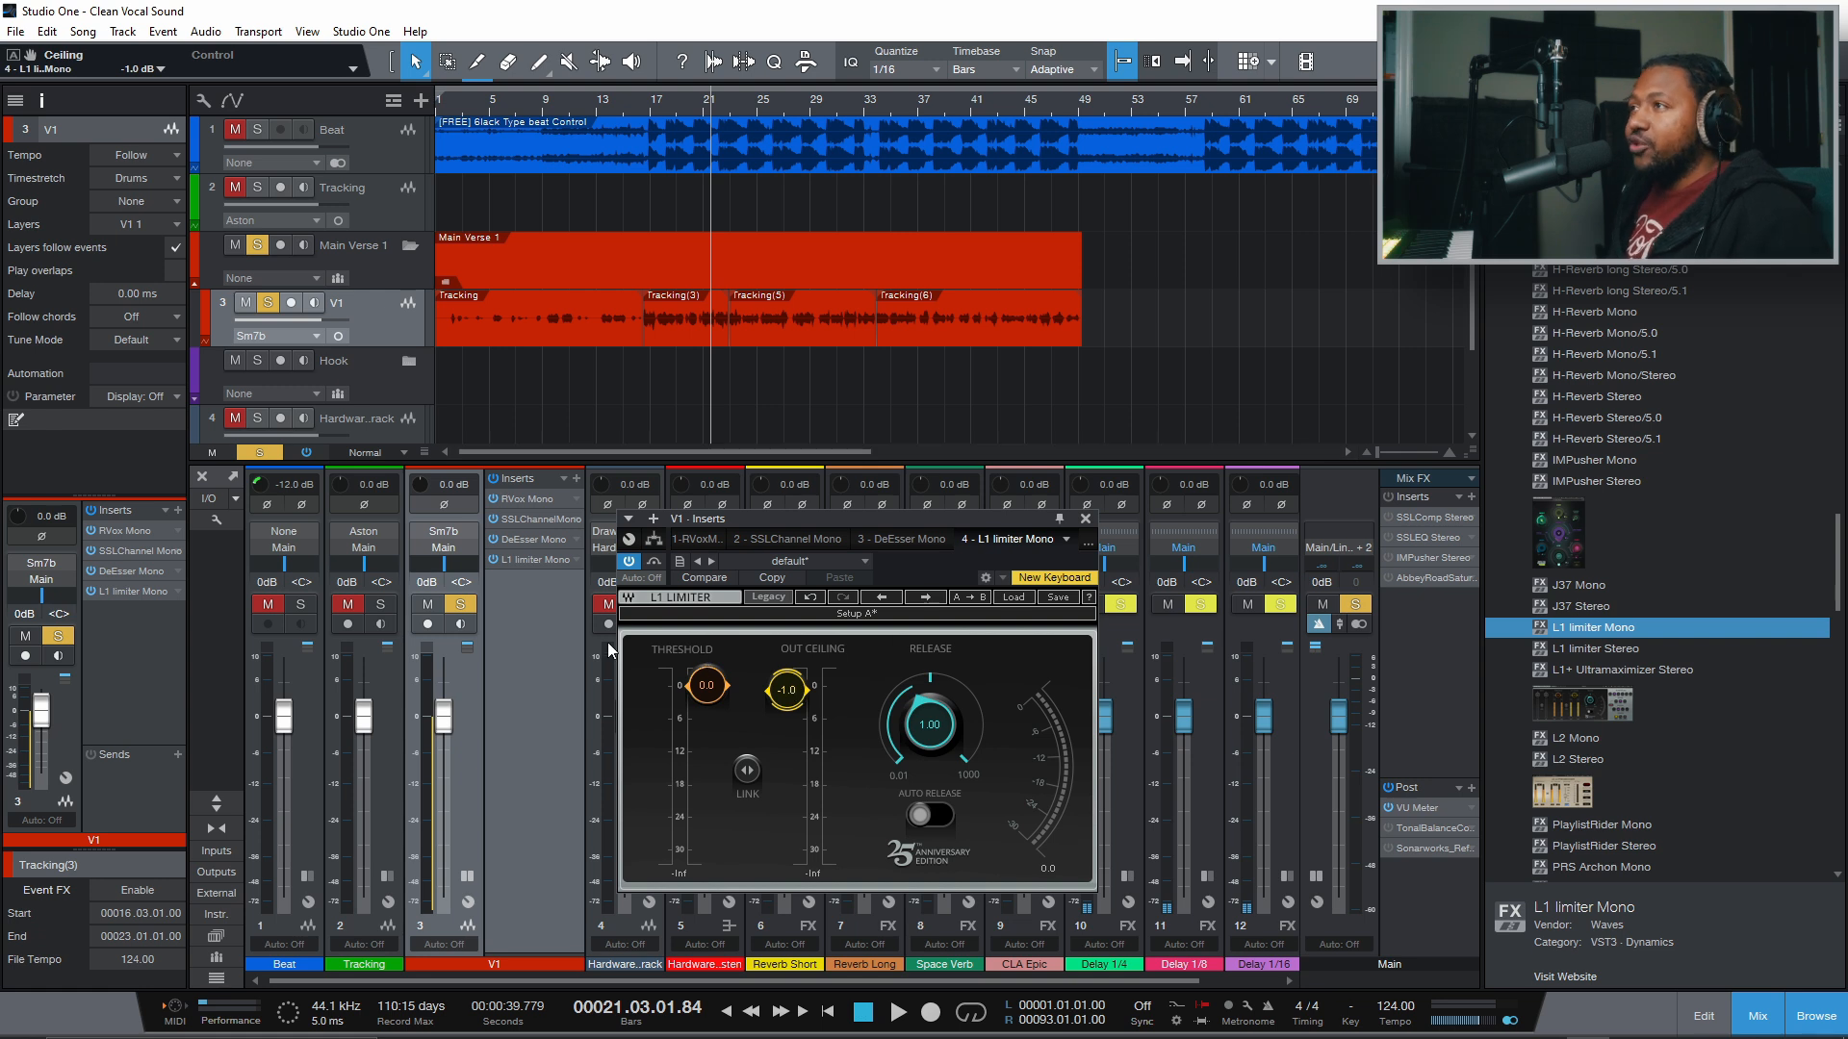
# Solo and unmute the Beat track, and set the L1 limiter threshold to -3.9 while playing from bar 17
pyautogui.click(650, 111)
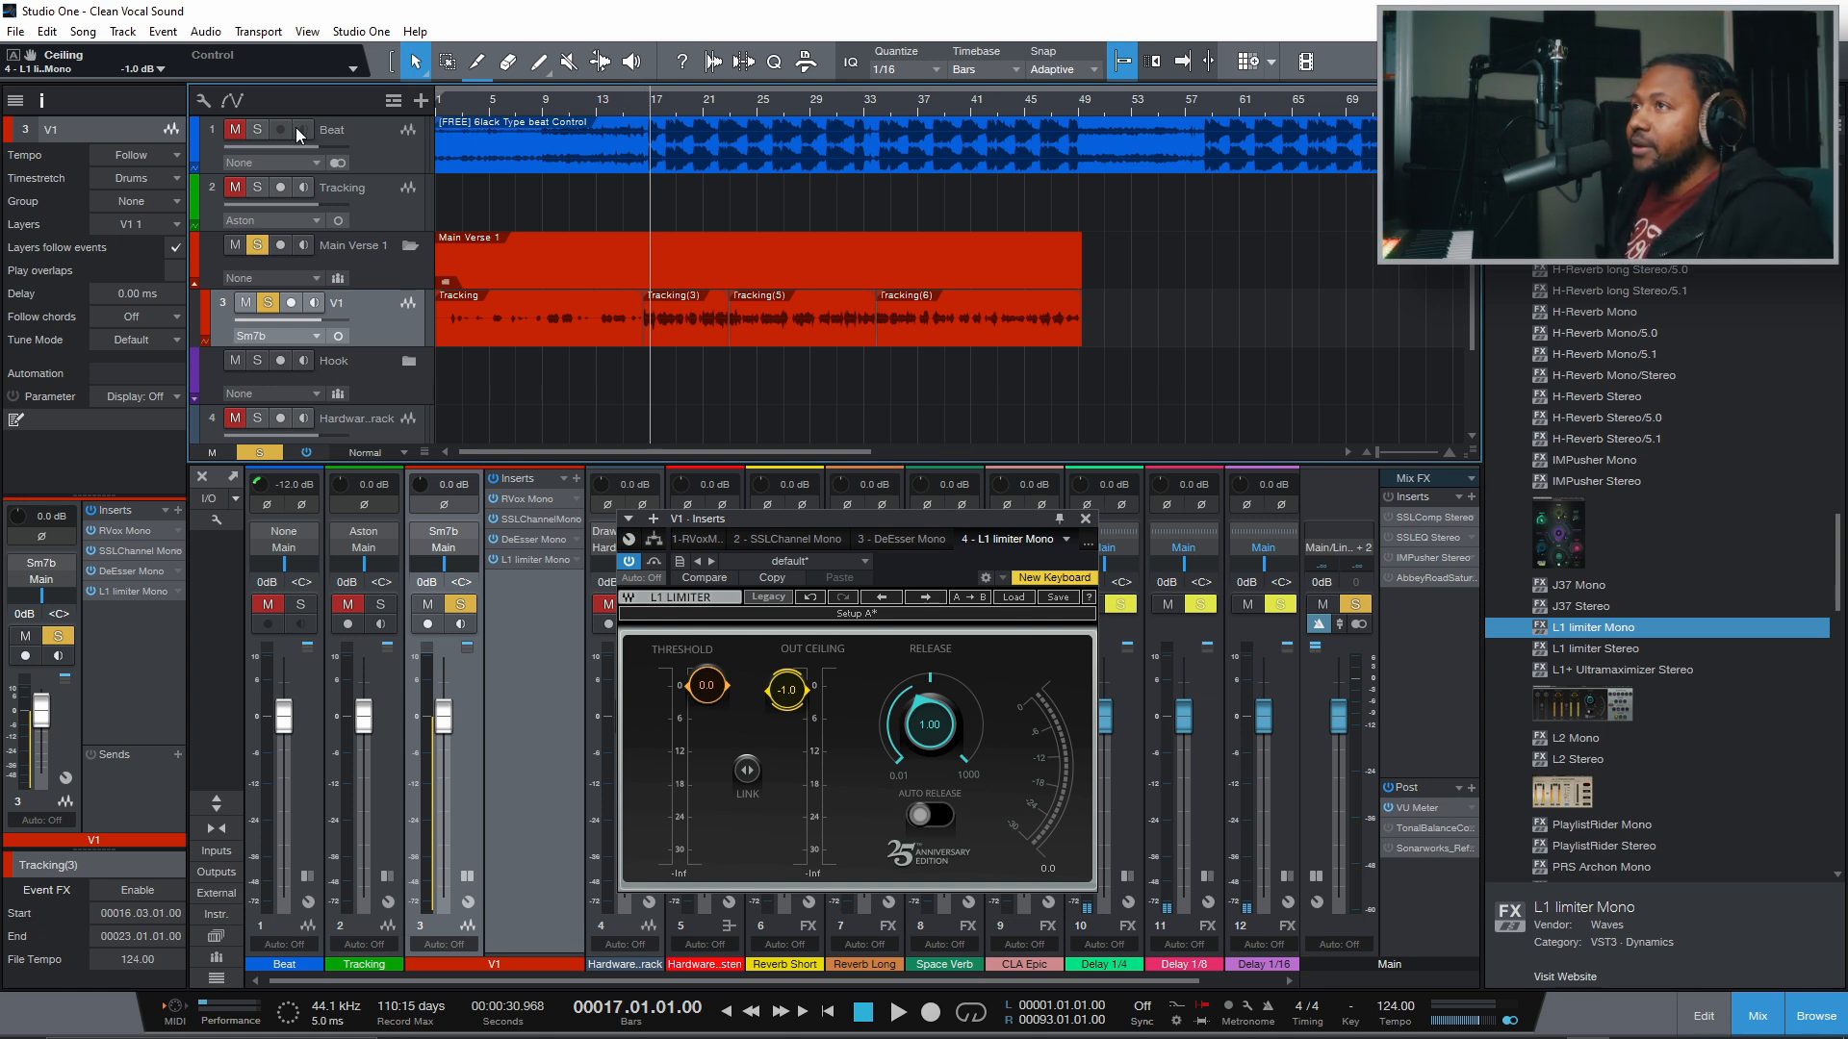
pyautogui.click(257, 129)
pyautogui.click(235, 129)
pyautogui.press('space')
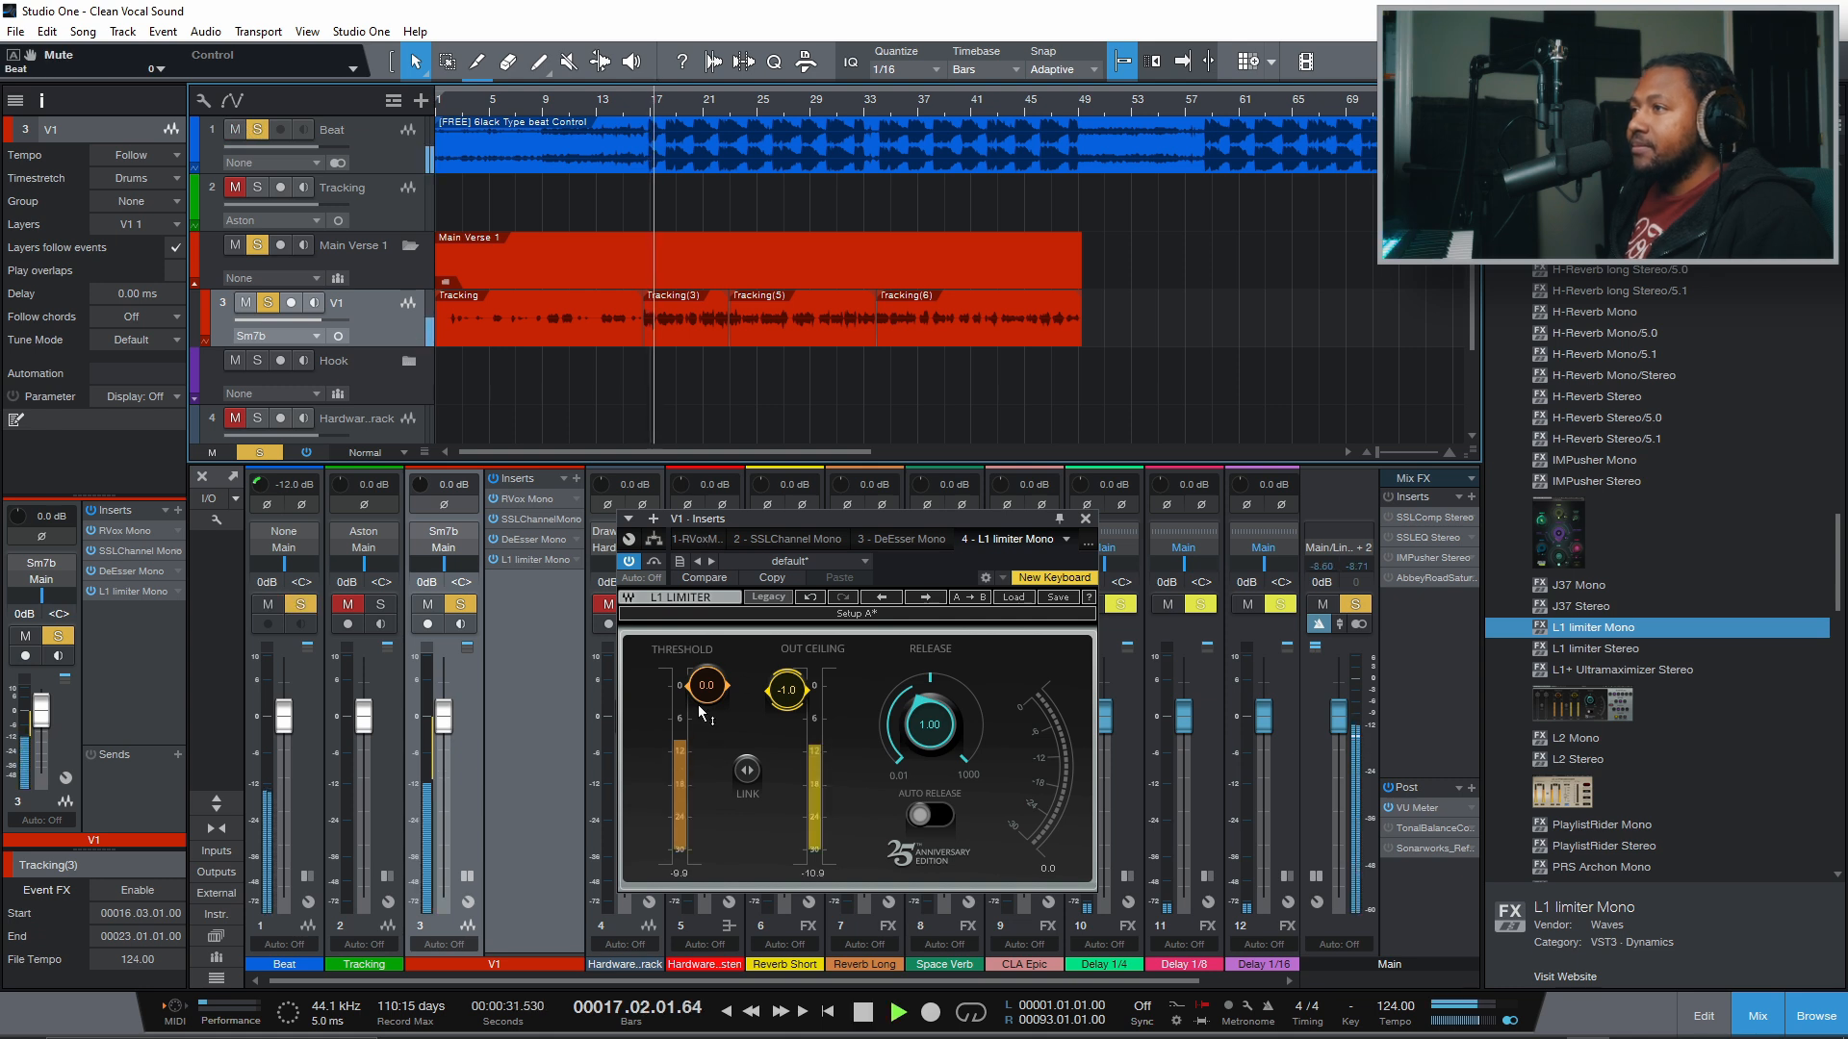
pyautogui.moveTo(699, 710); pyautogui.dragTo(699, 744)
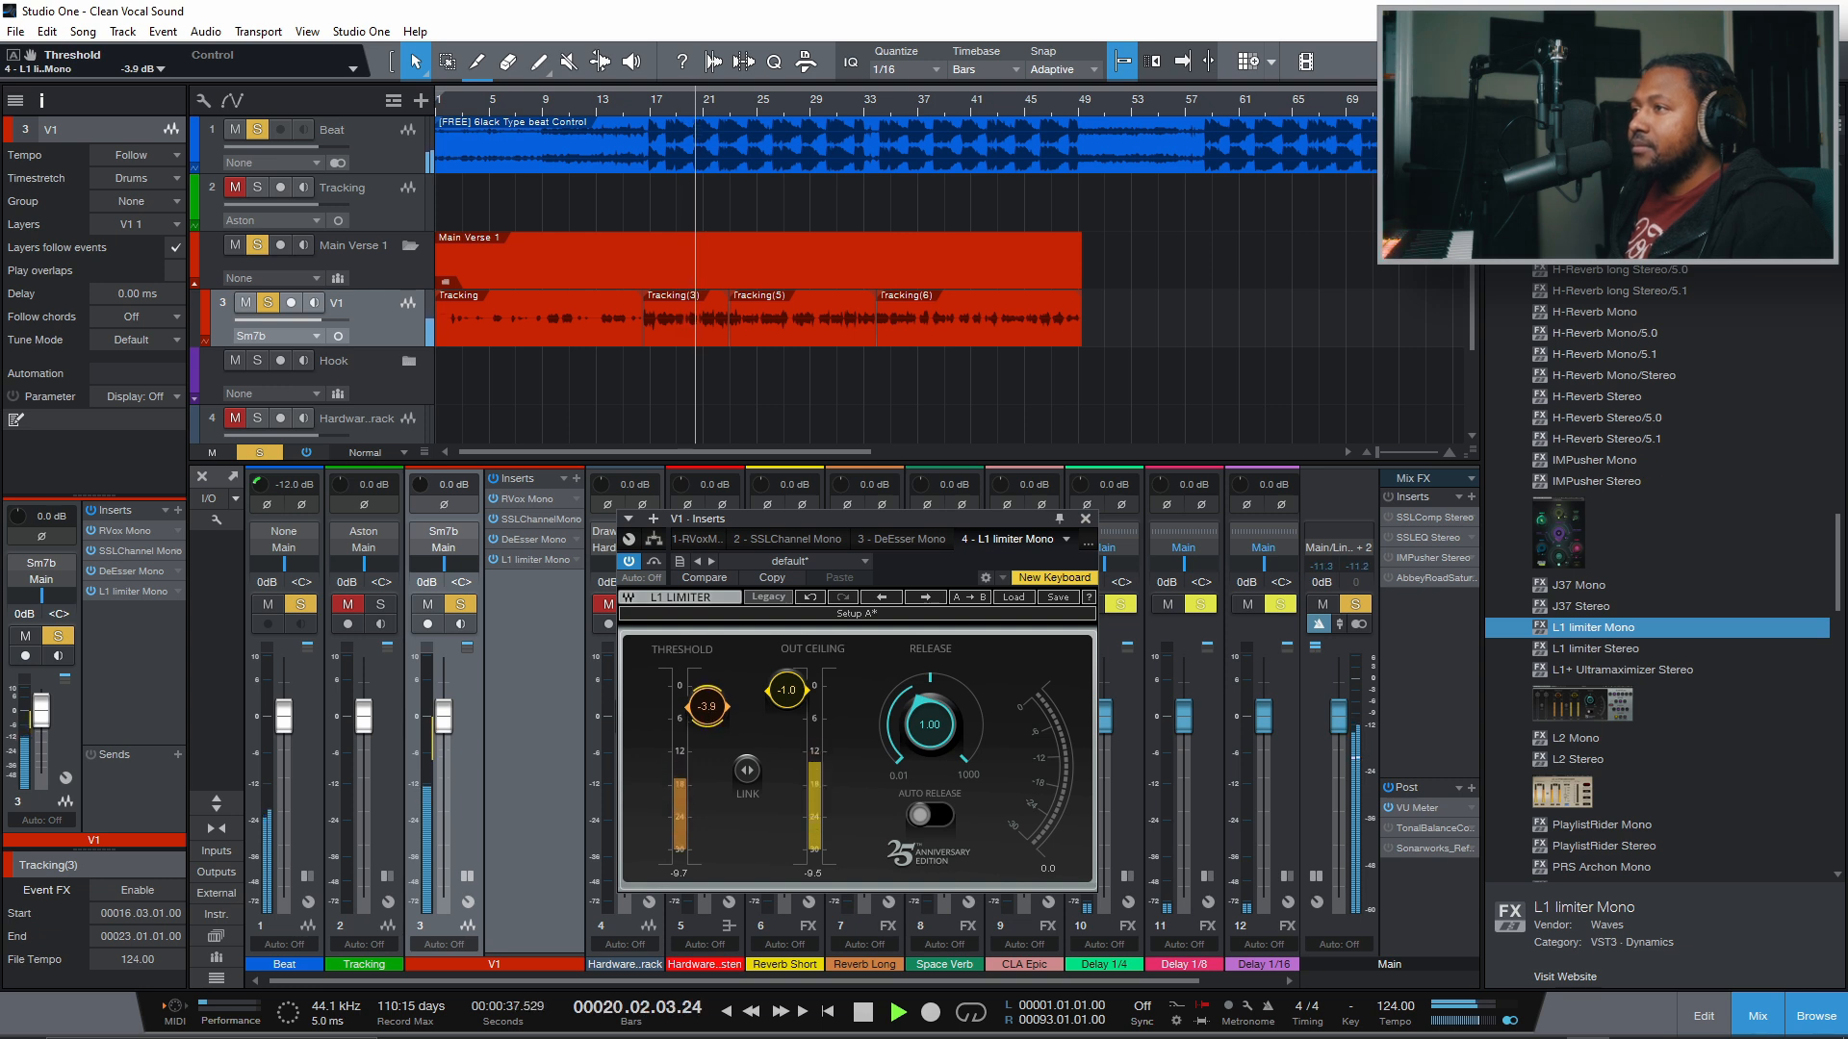
# Compare the vocal over the beat with the L1 limiter bypassed and enabled, stop playback, and close the plugin window with it enabled
pyautogui.click(628, 562)
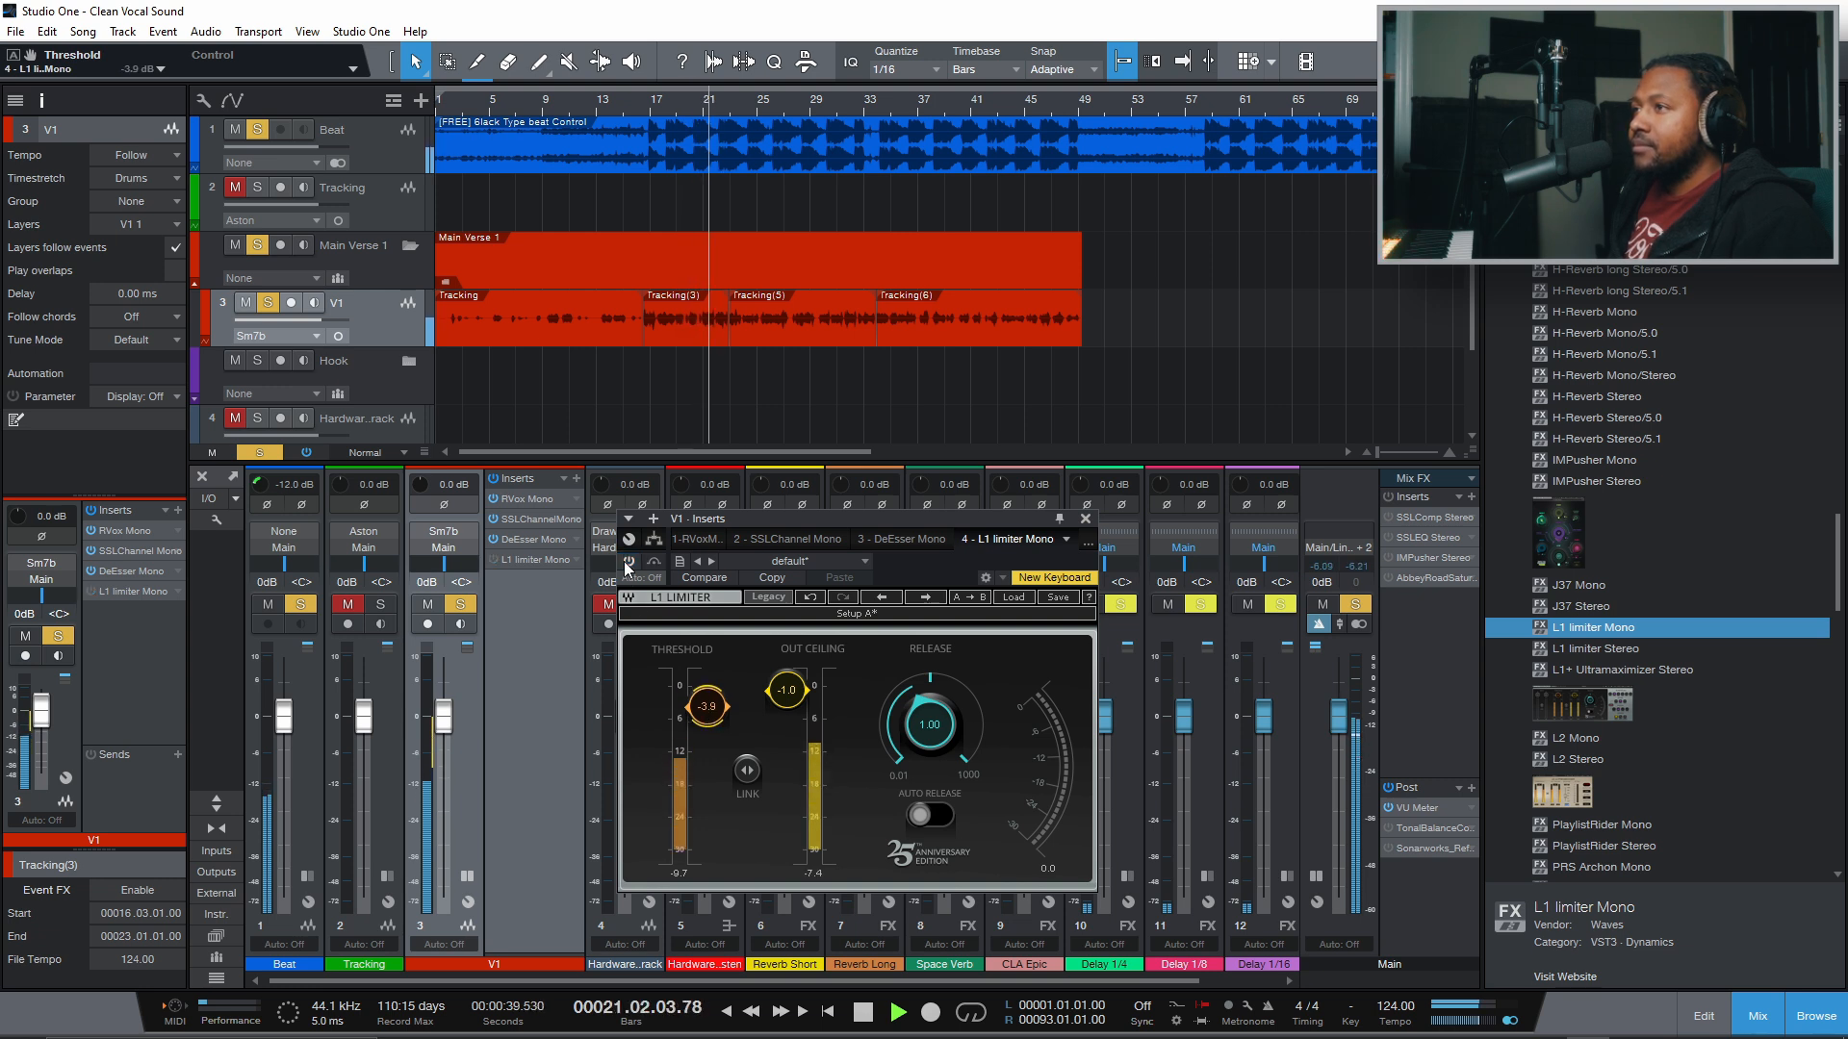
pyautogui.click(628, 562)
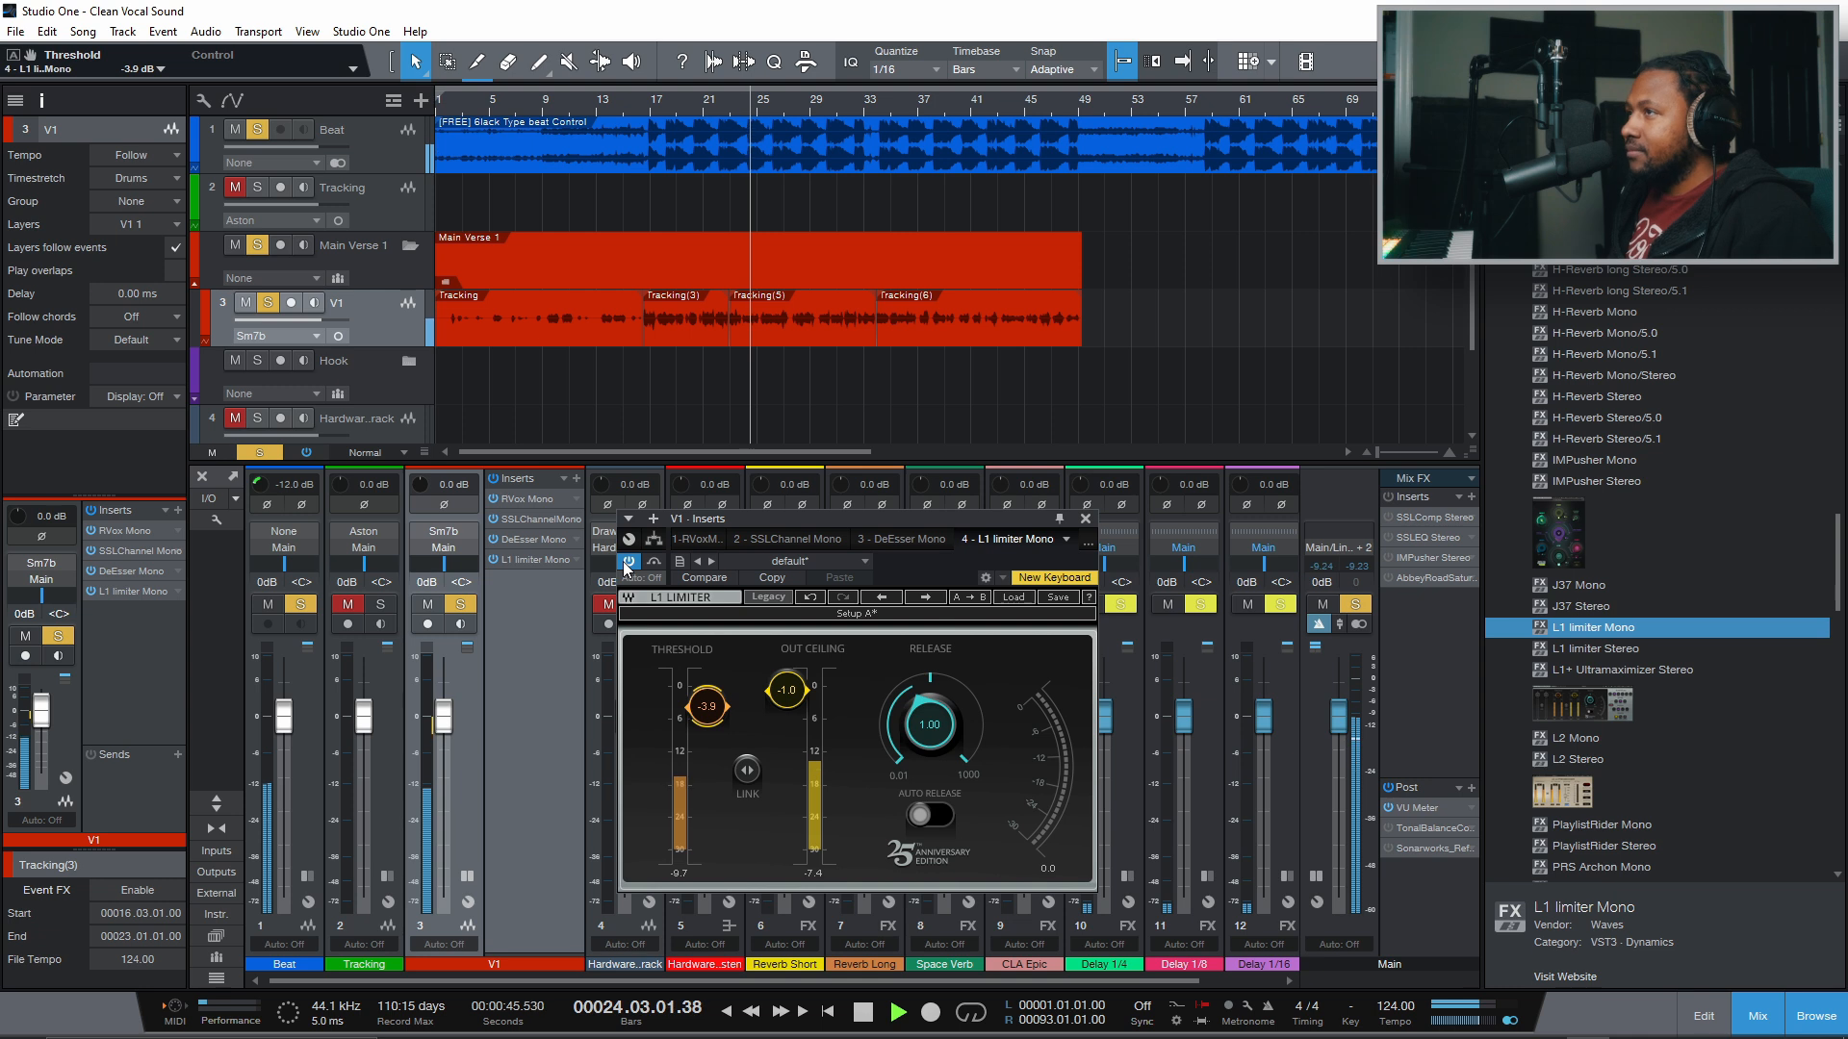
pyautogui.click(628, 562)
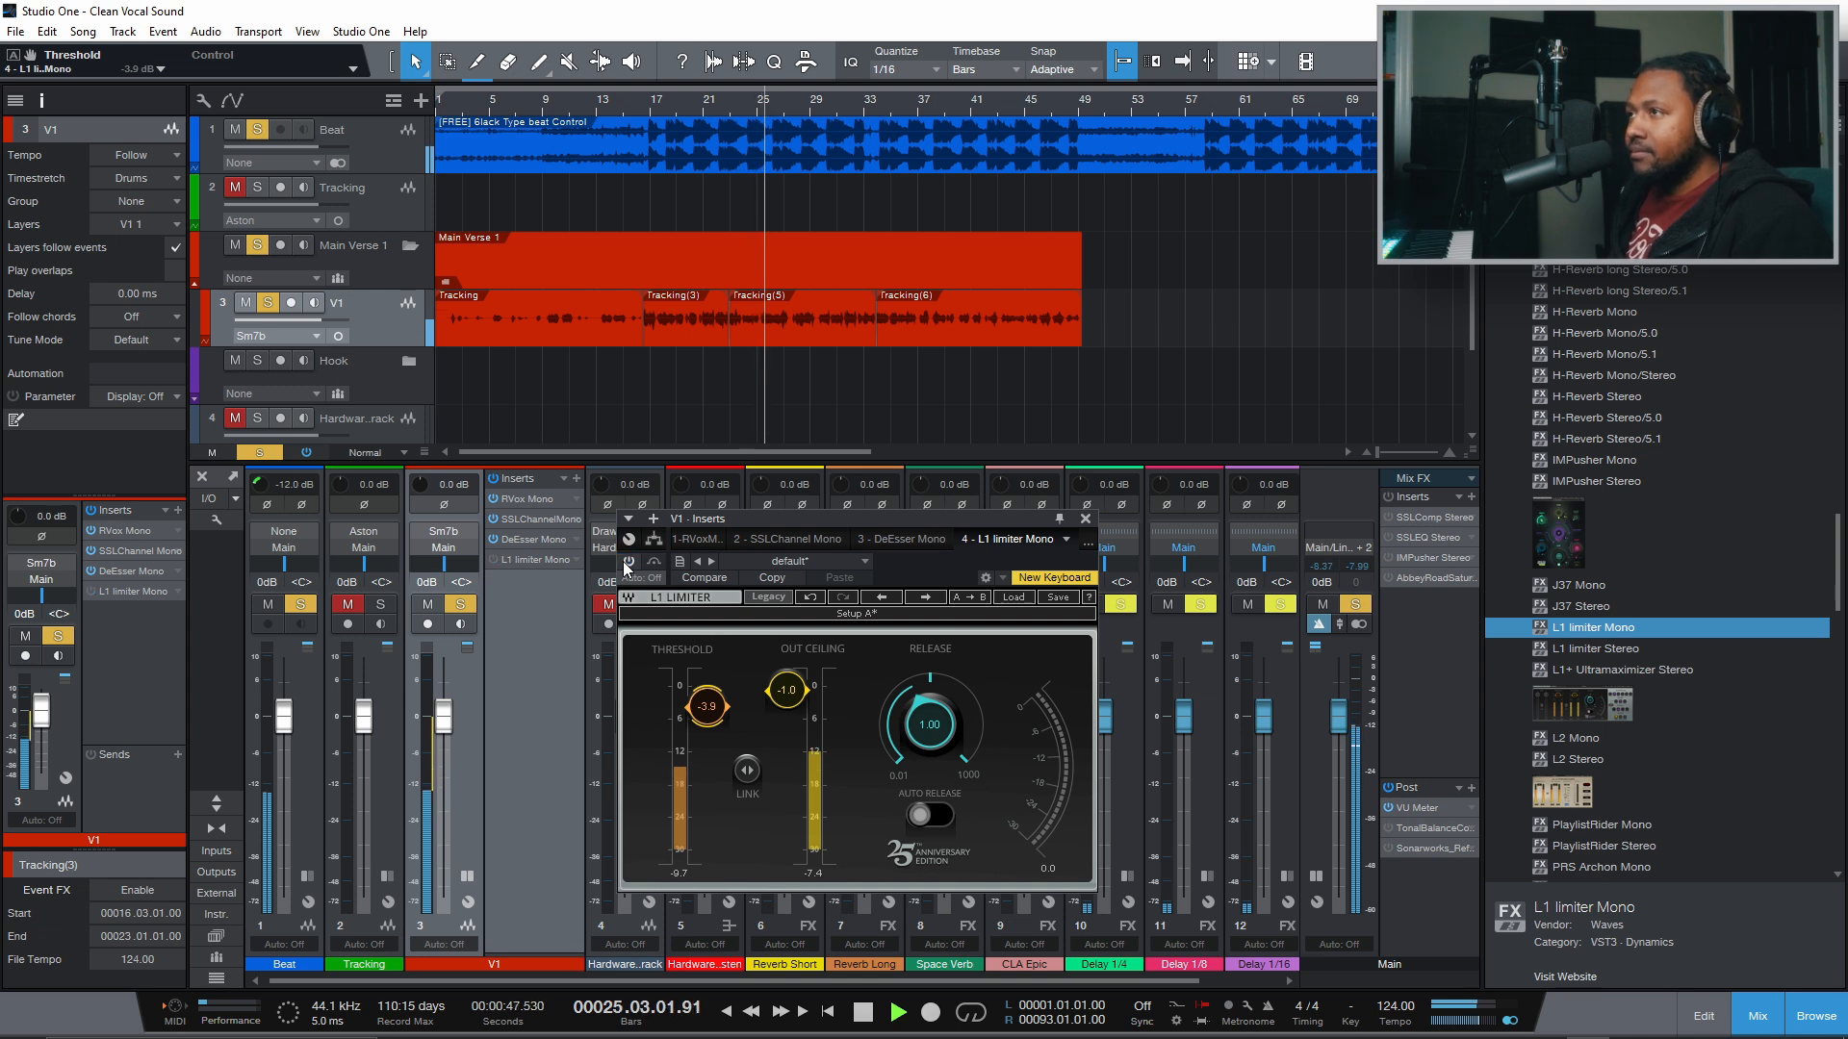
pyautogui.click(632, 563)
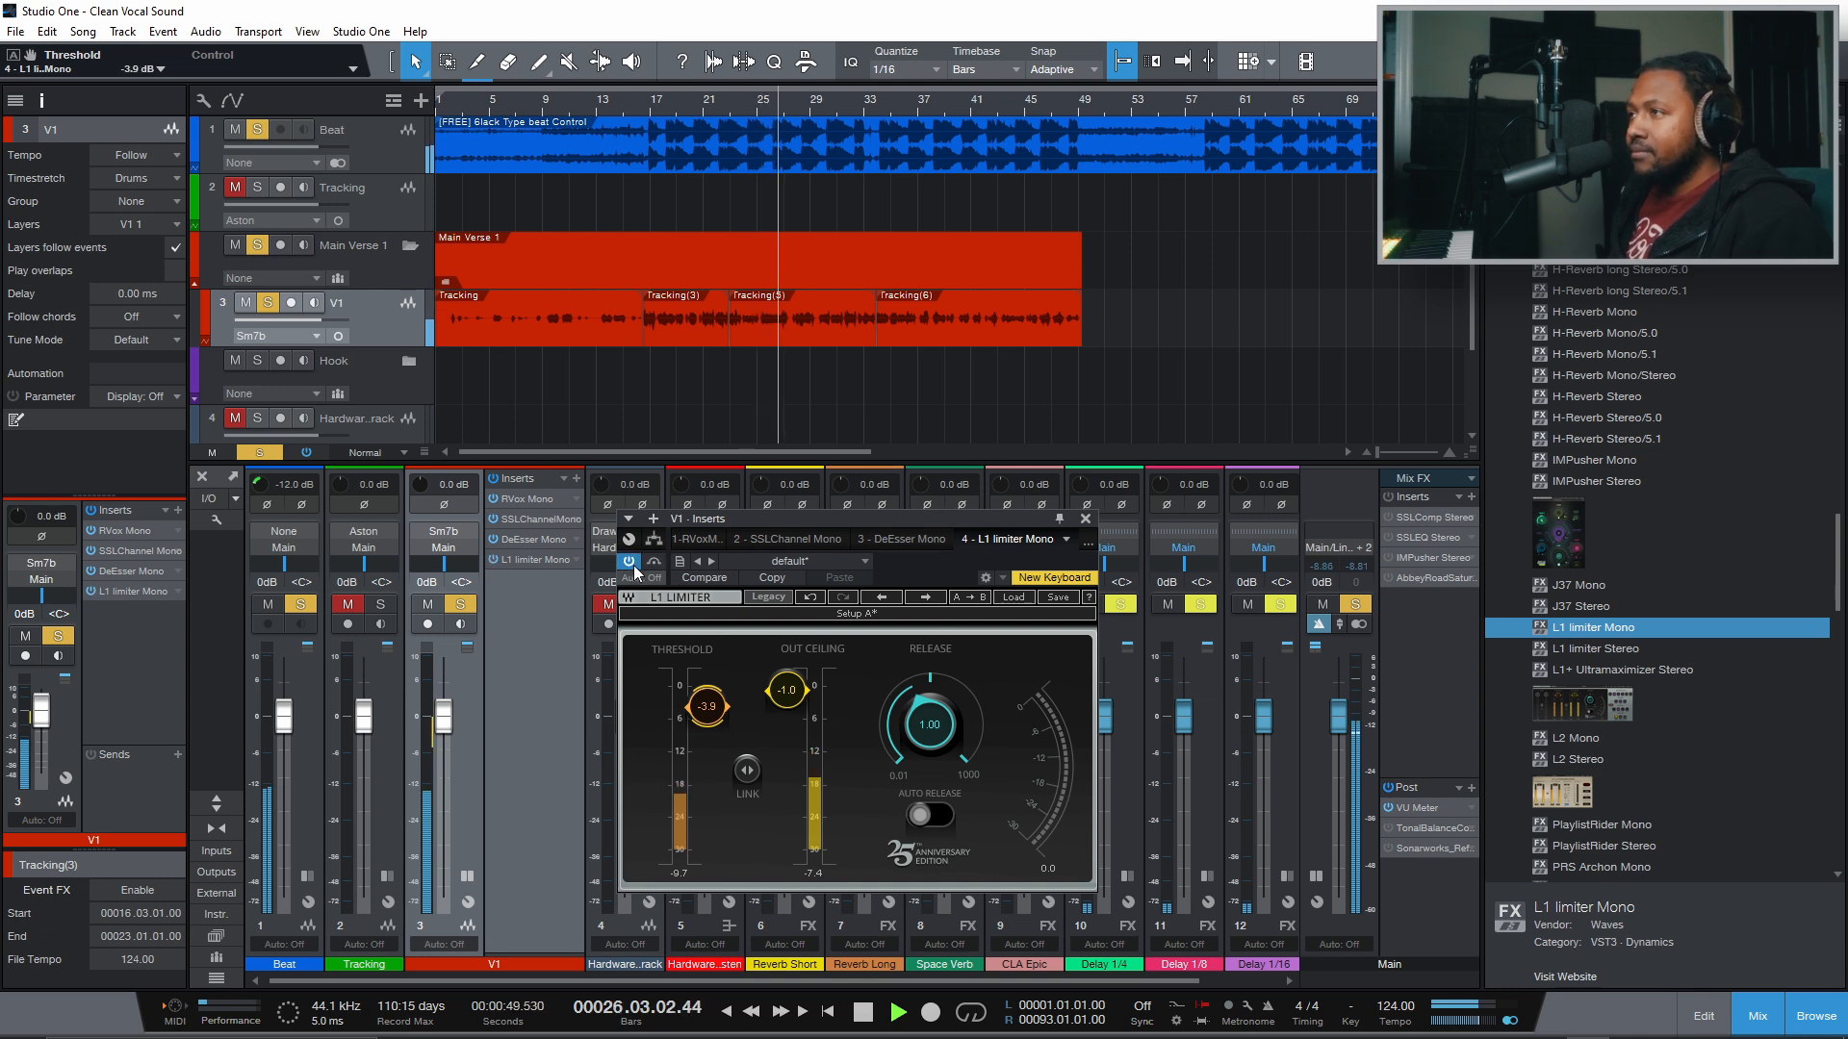
pyautogui.press('space')
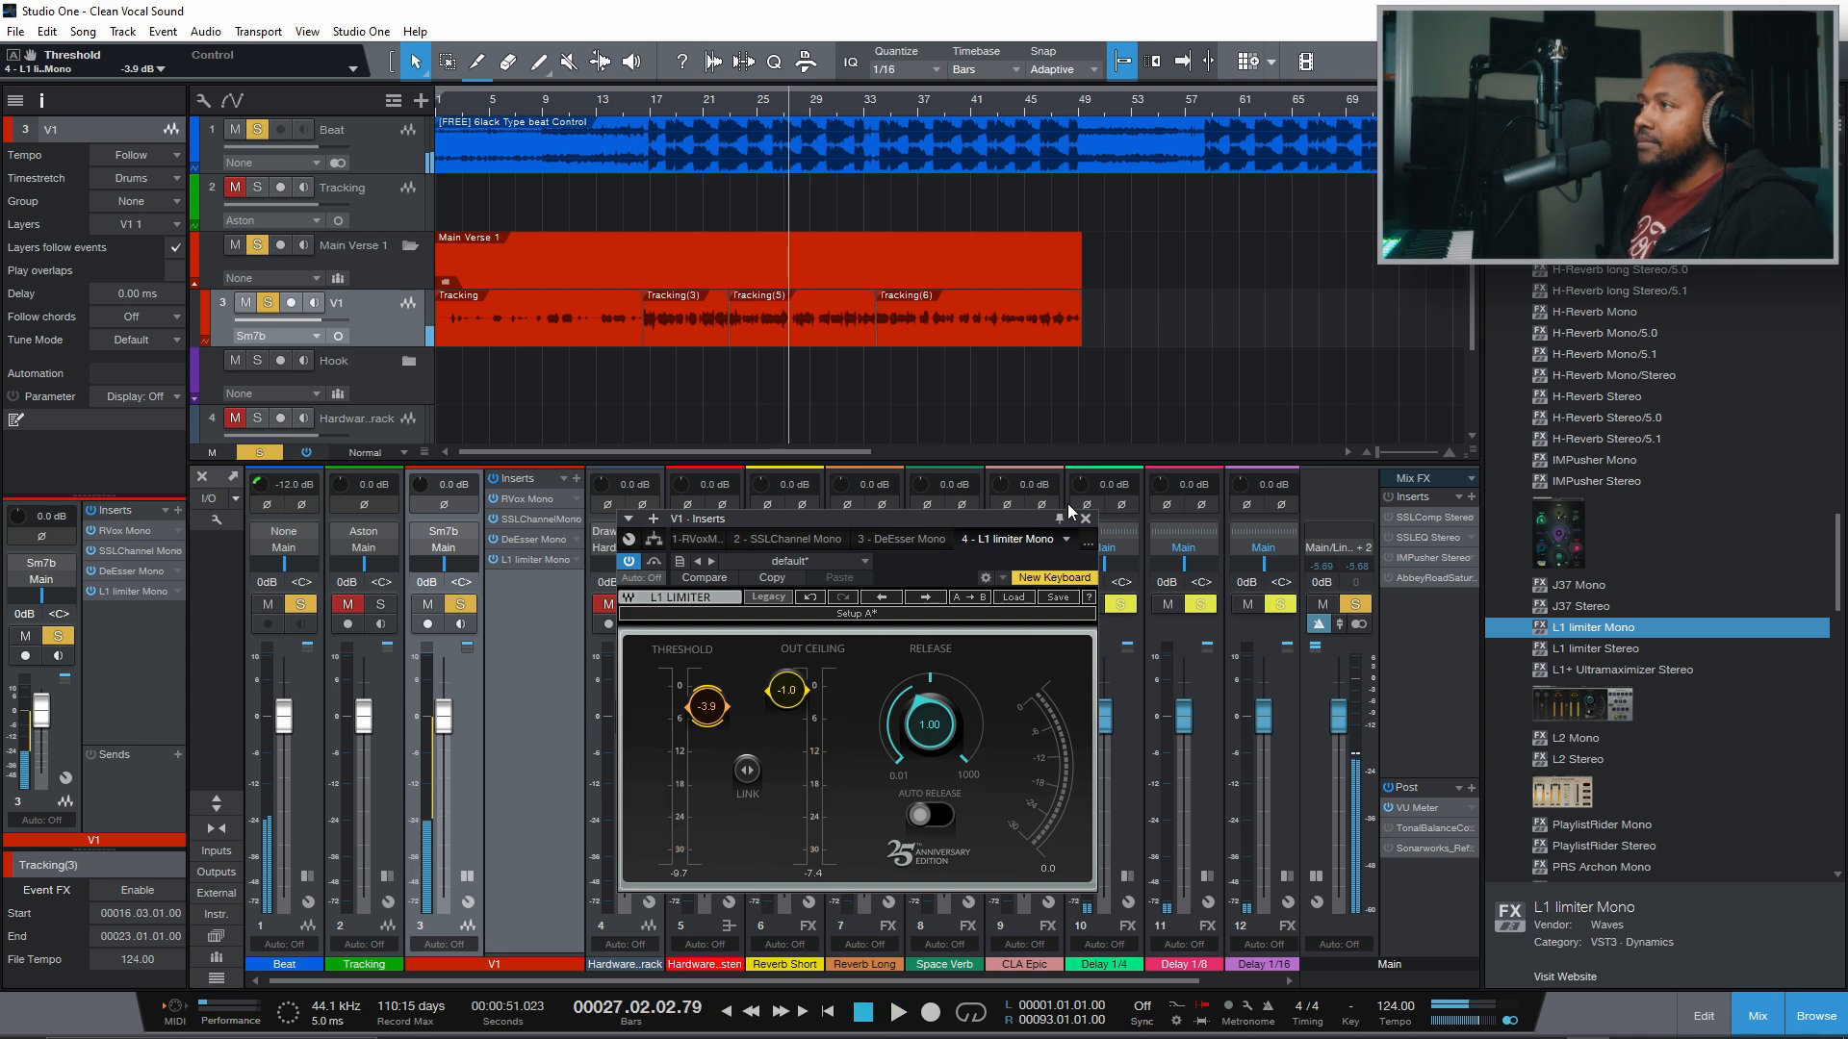
pyautogui.click(1085, 518)
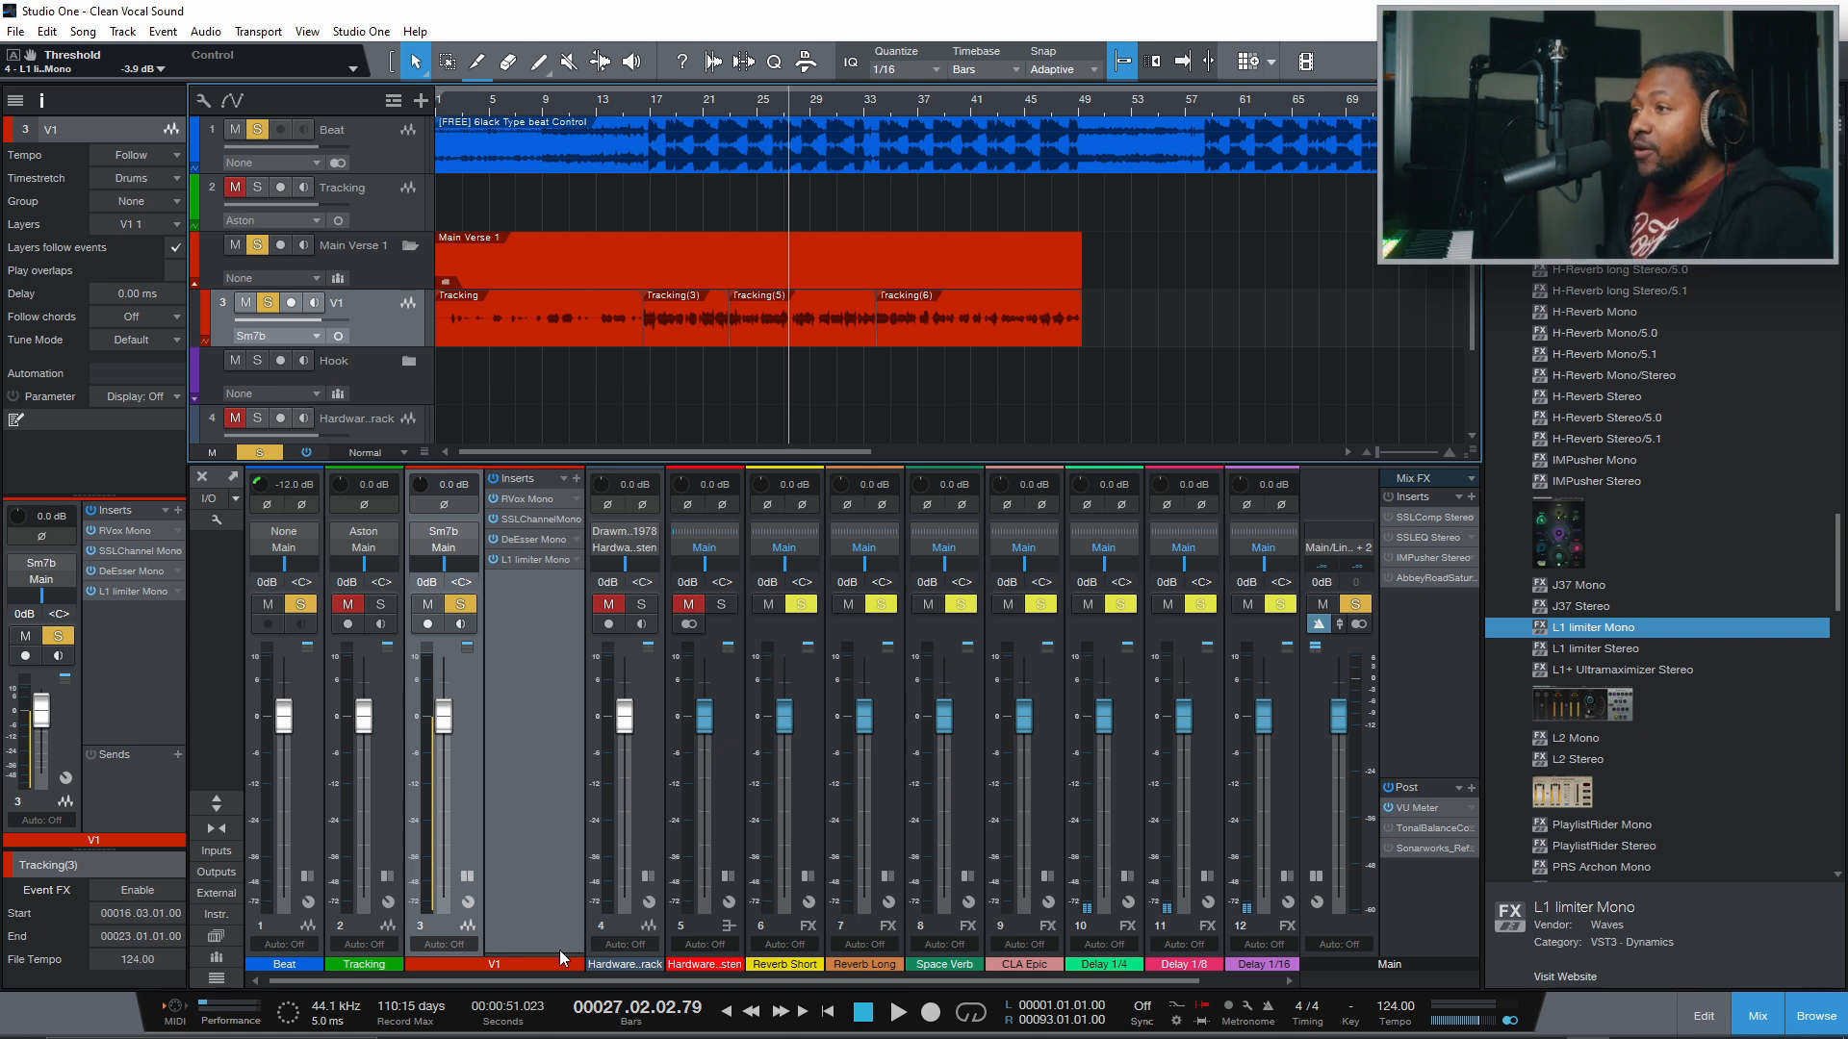
# Reveal the sends area of the V1 channel, add a send to Space Verb, and open that channel's ValhallaSupermassive plugin
pyautogui.moveTo(553, 951); pyautogui.dragTo(545, 815)
pyautogui.click(575, 827)
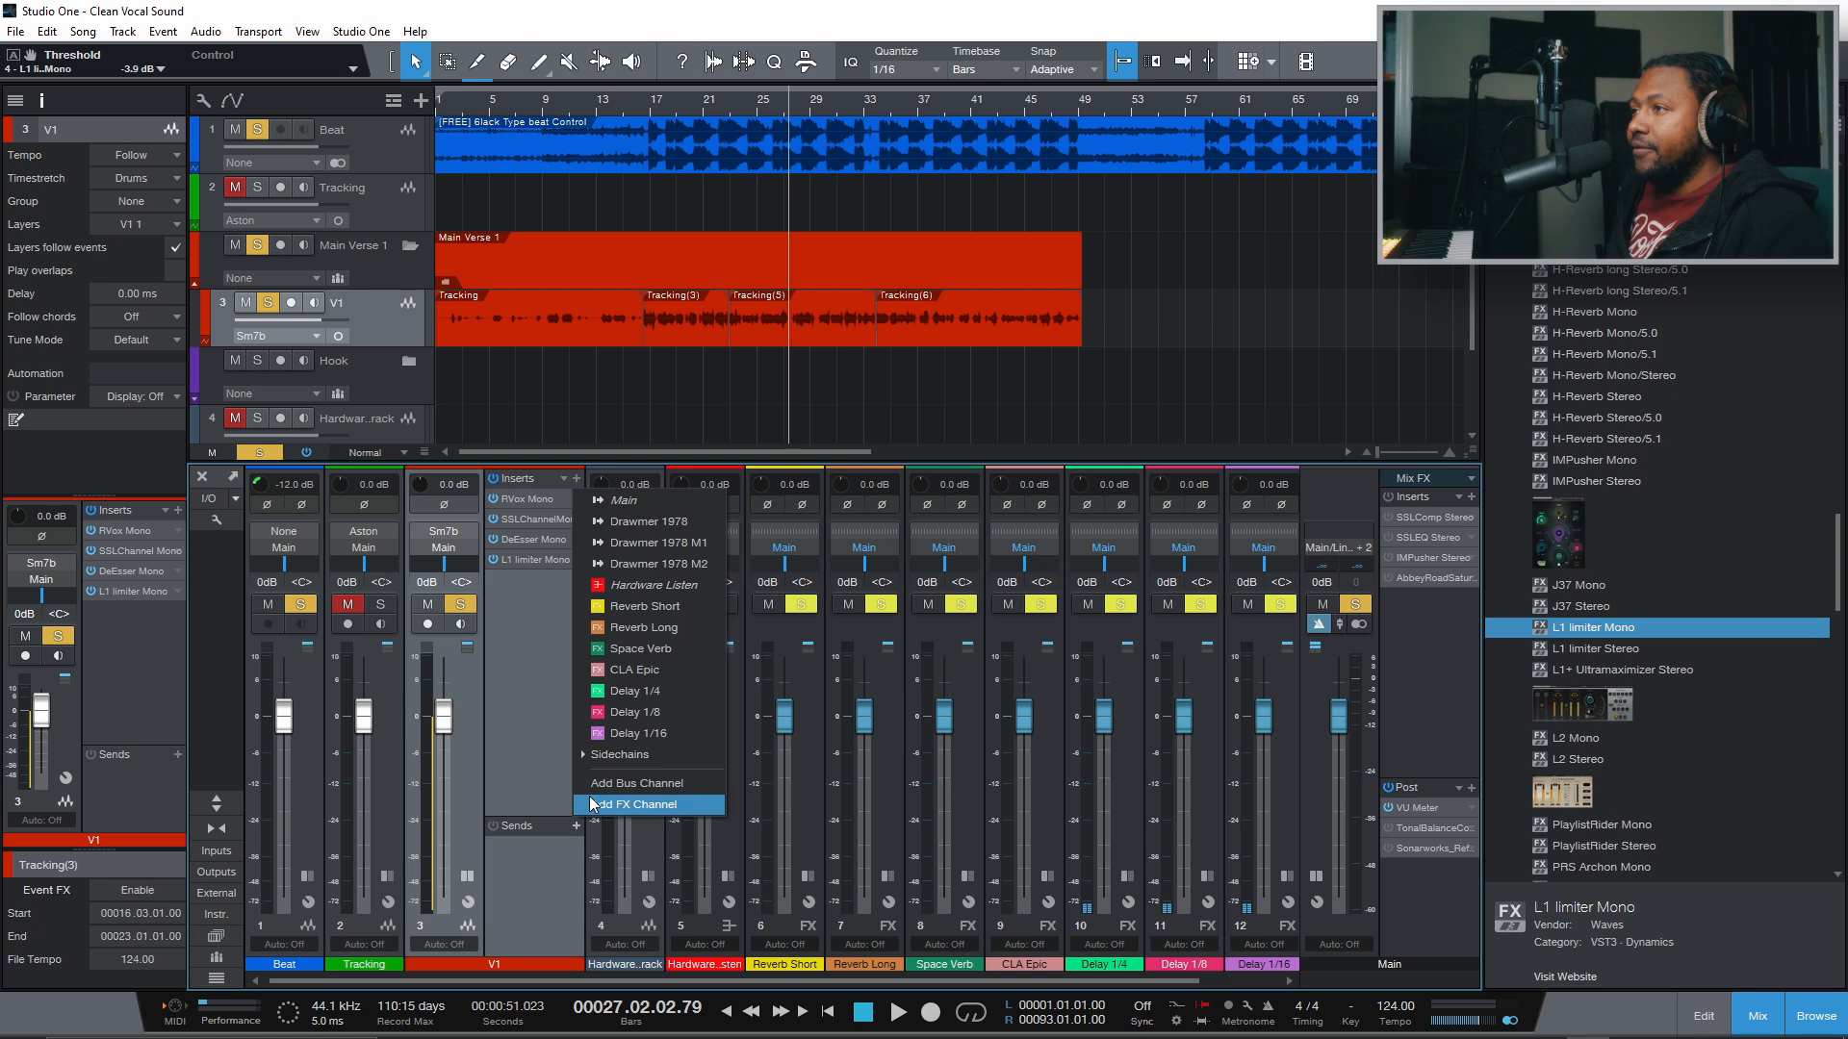
pyautogui.click(633, 649)
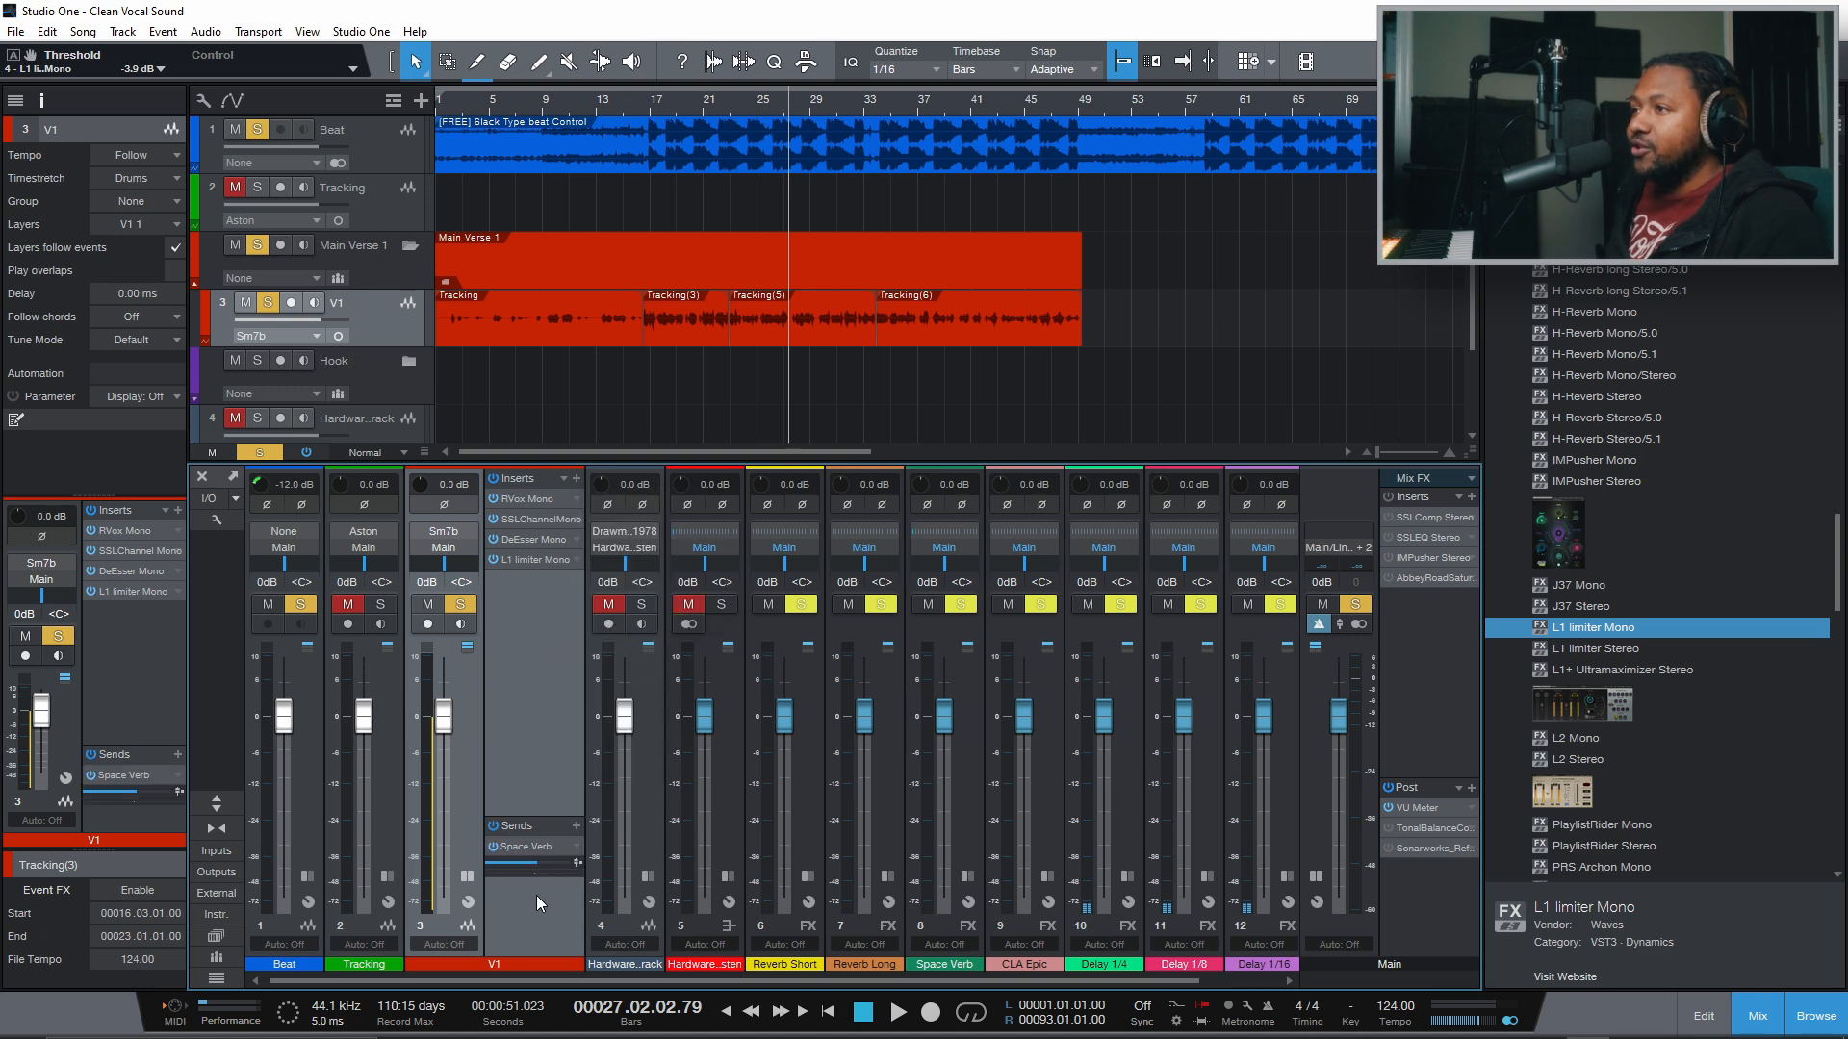
pyautogui.doubleClick(518, 845)
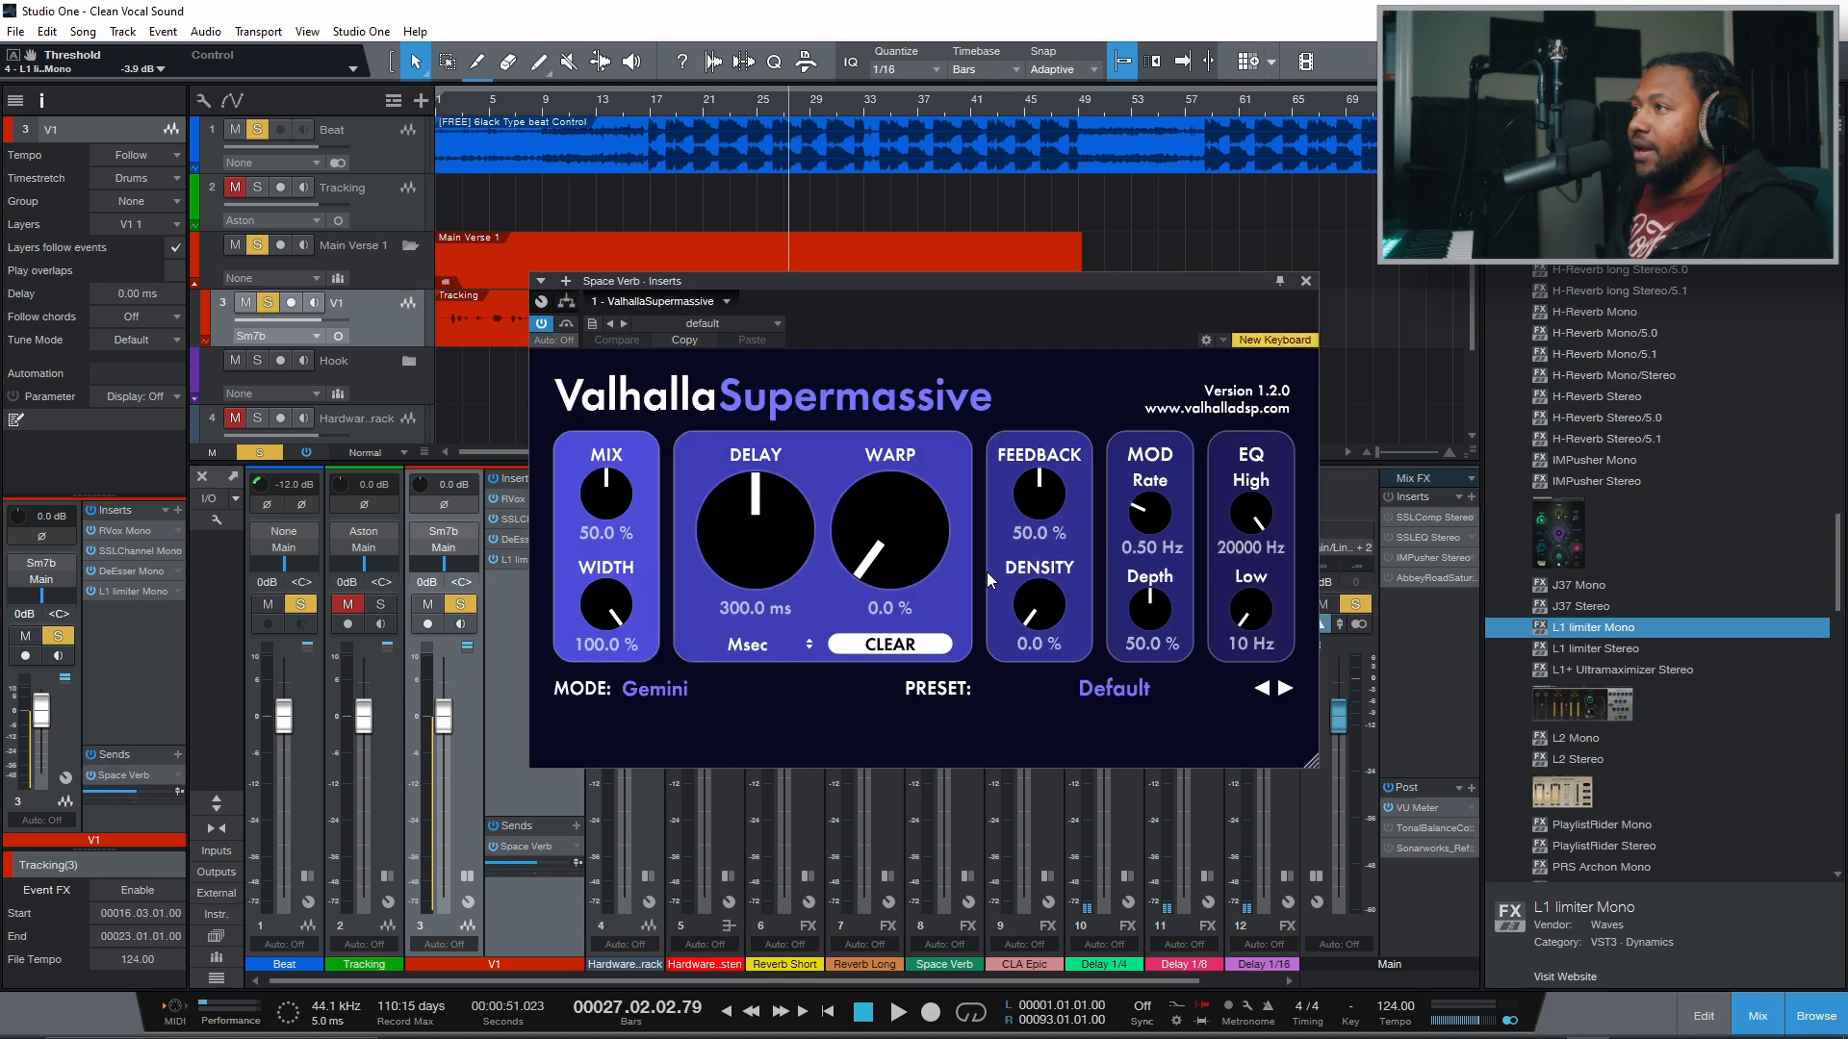
# Set ValhallaSupermassive to 100% mix, Note delay sync at 1/8 and Lyra mode, and close its window
pyautogui.click(751, 640)
pyautogui.click(752, 687)
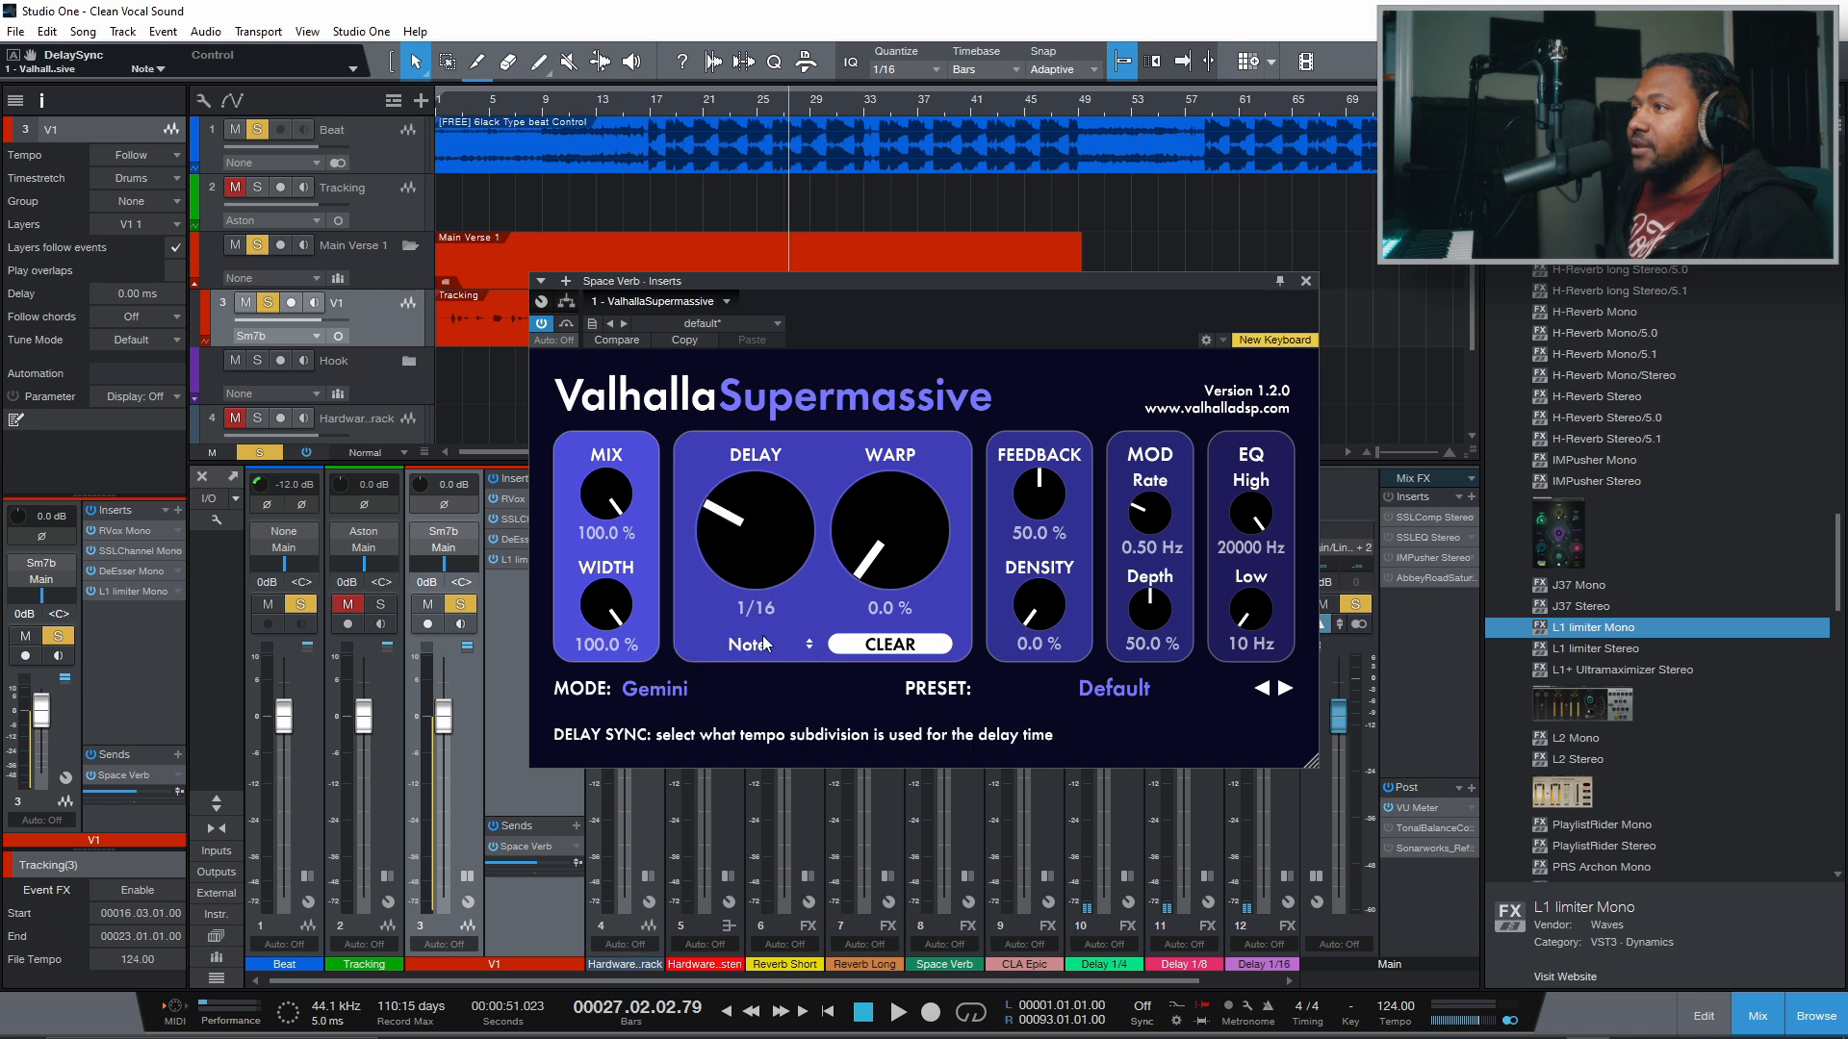
pyautogui.click(654, 688)
pyautogui.click(677, 898)
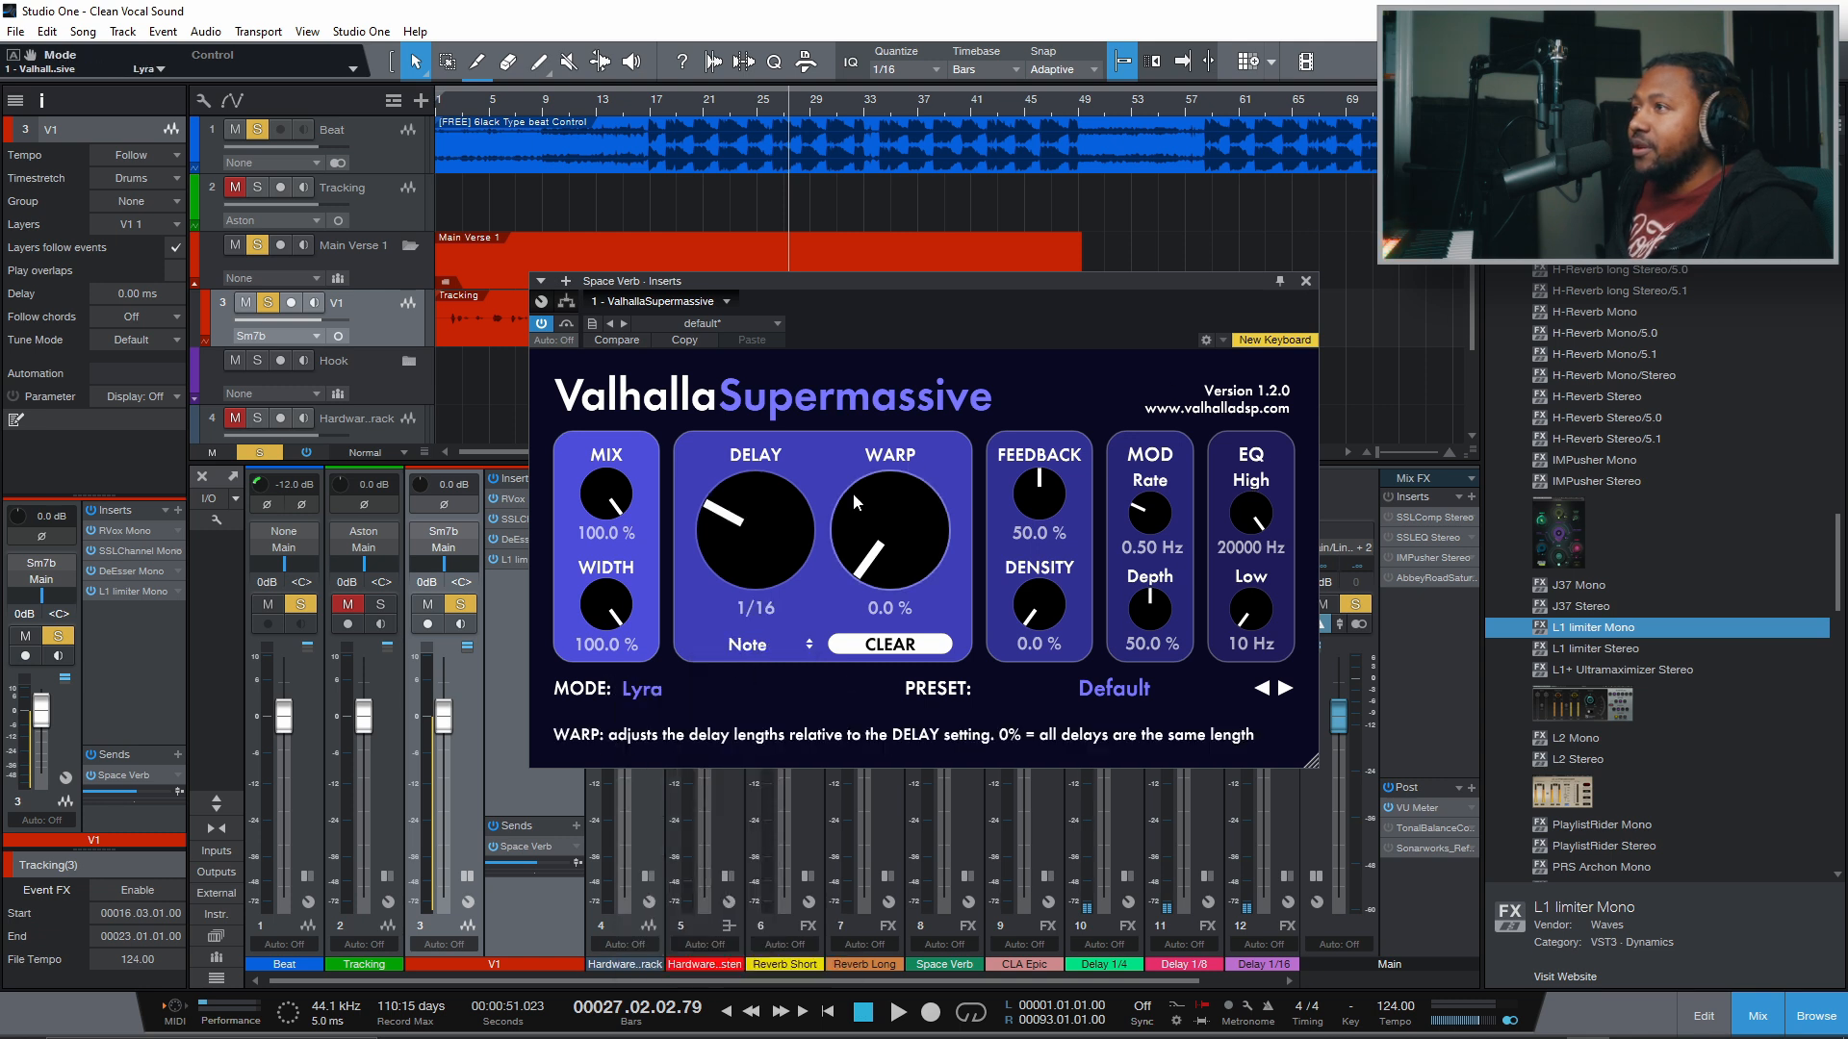
pyautogui.moveTo(783, 570); pyautogui.dragTo(783, 529)
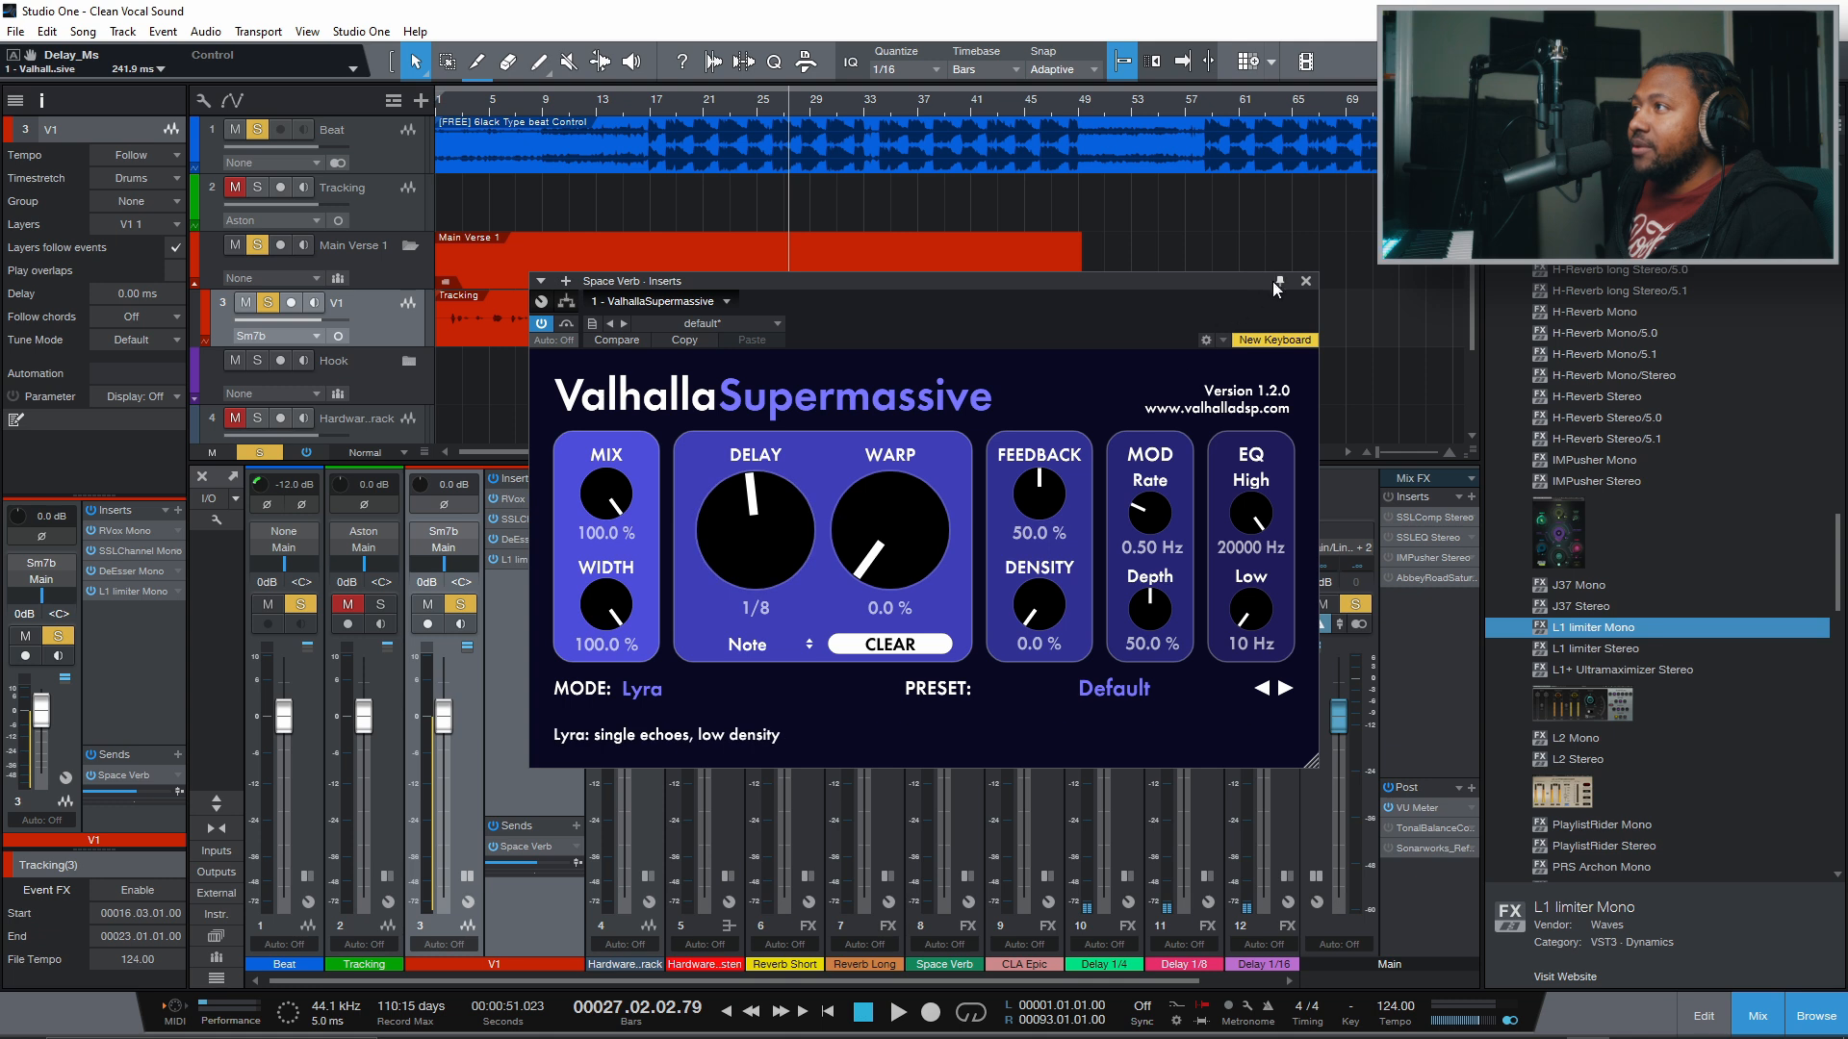
pyautogui.click(1305, 281)
# Lower the V1 send level to Space Verb to -23.4 while playing the vocal and beat from bar 17
pyautogui.moveTo(534, 869); pyautogui.dragTo(517, 860)
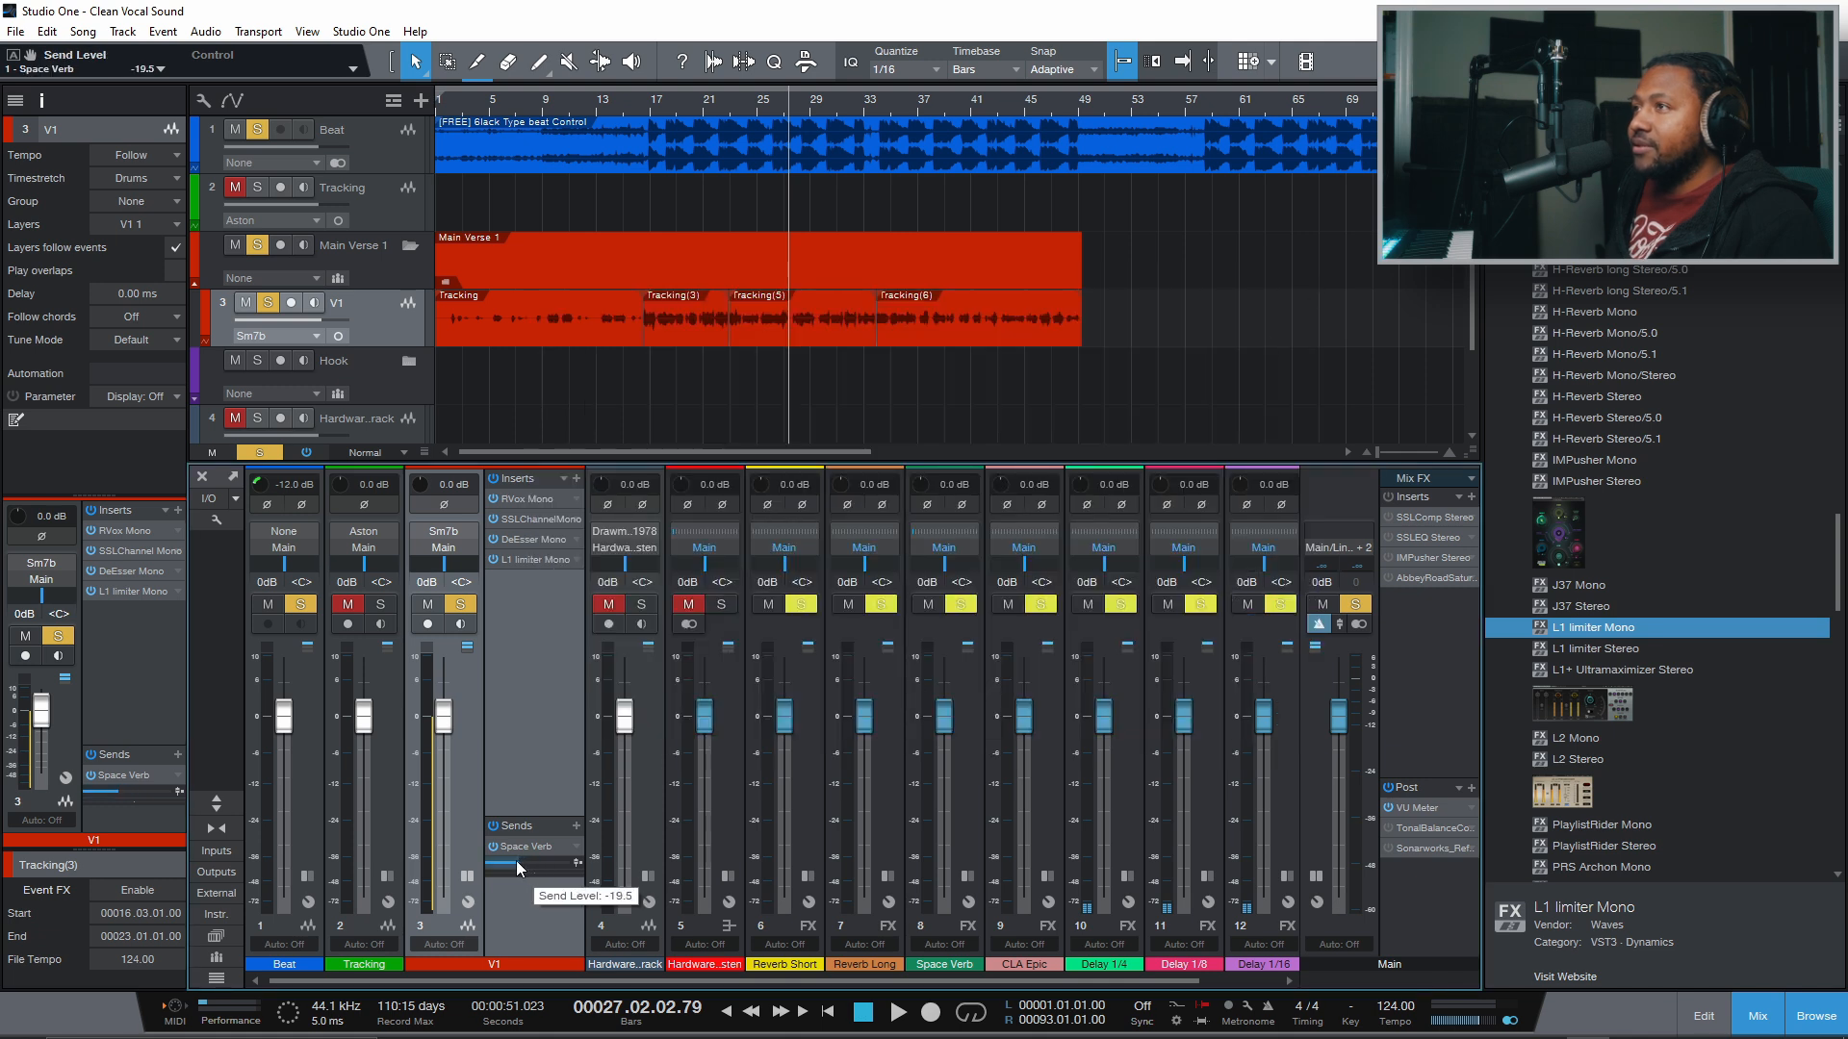
pyautogui.click(652, 109)
pyautogui.press('space')
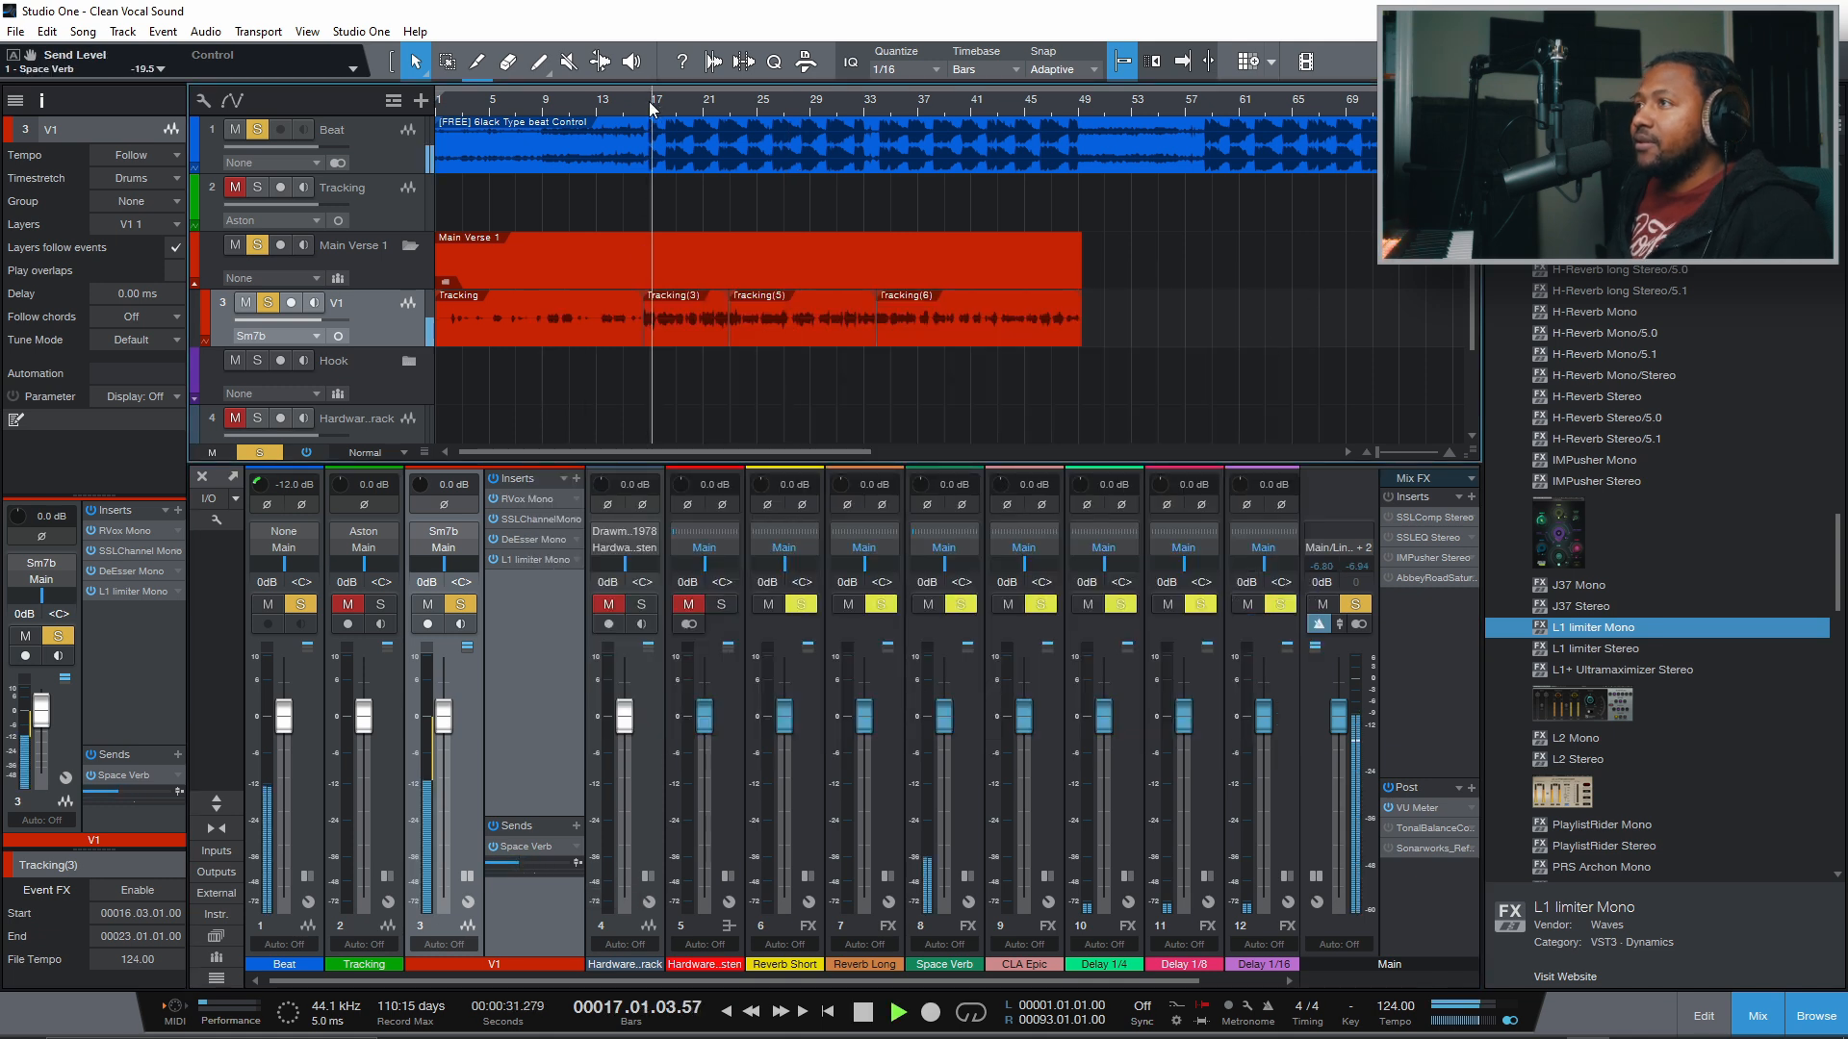
pyautogui.moveTo(520, 862); pyautogui.dragTo(510, 865)
pyautogui.moveTo(511, 866); pyautogui.dragTo(513, 866)
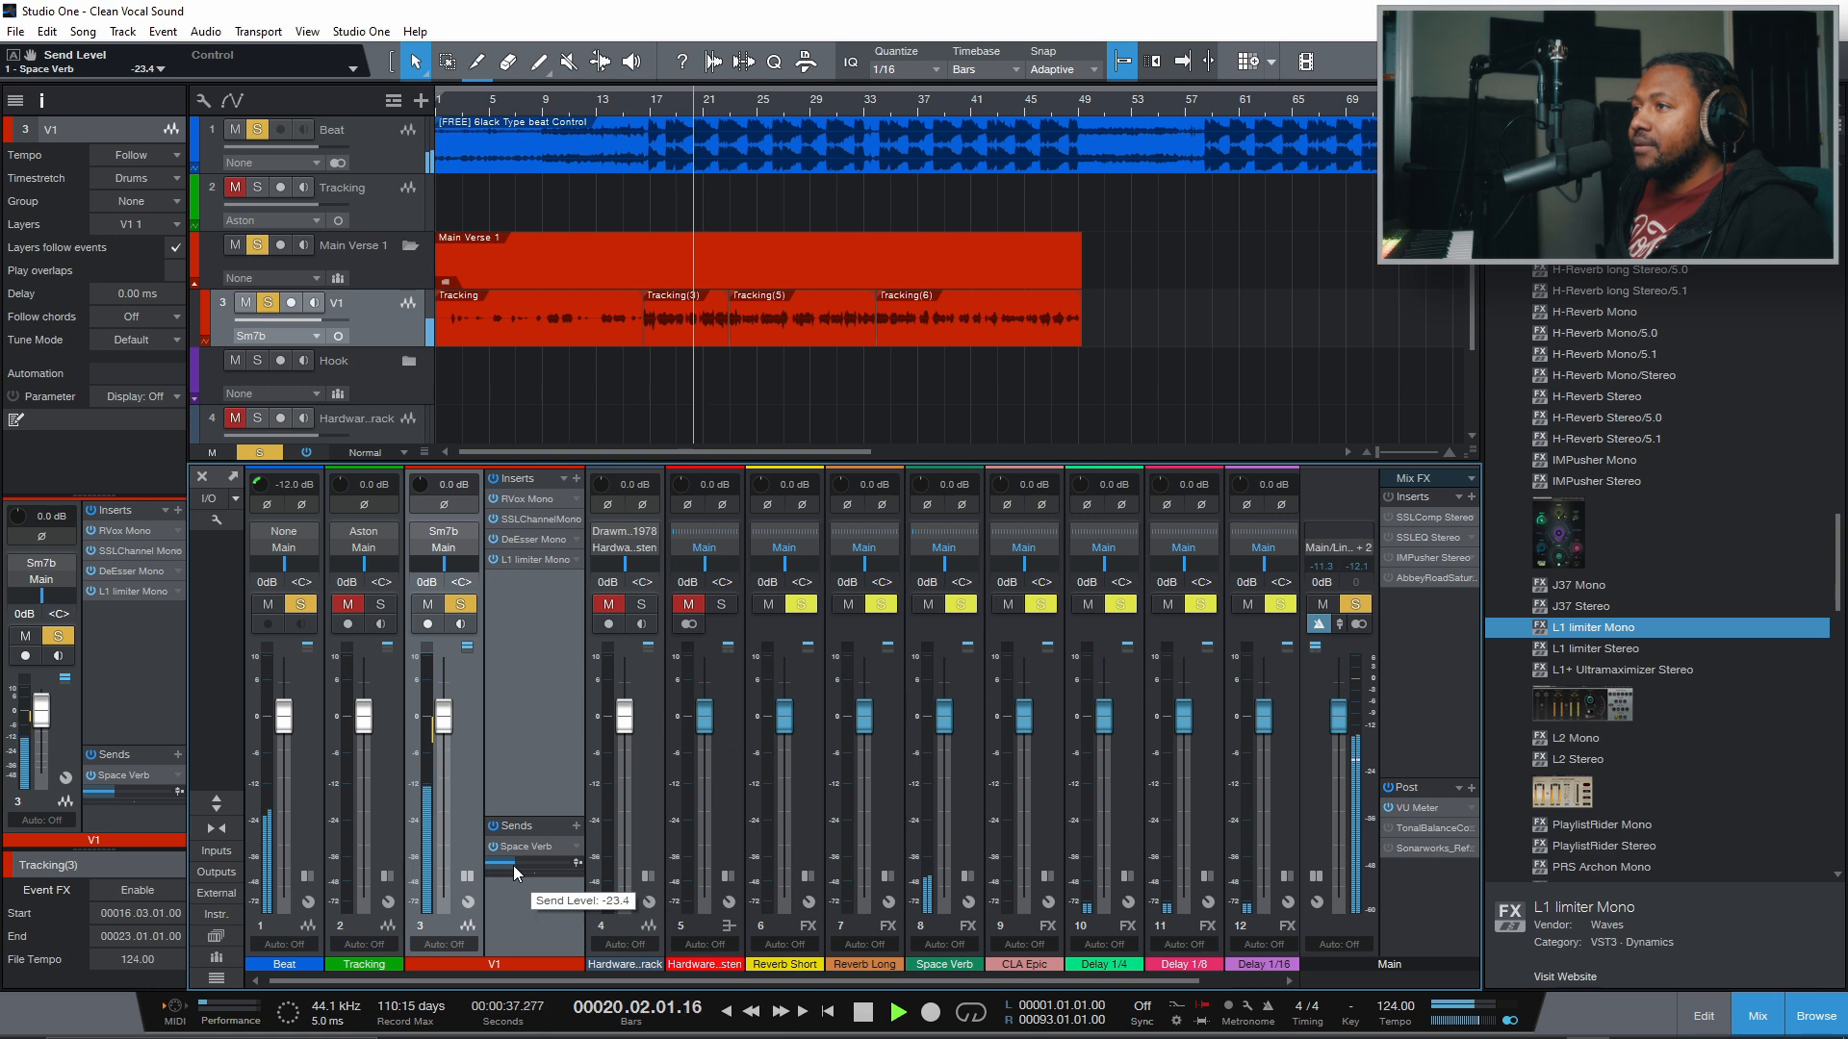
# Set the delay to 1/4 note in Space Verb's ValhallaSupermassive, close its window, and raise the V1 send level to -15.6
pyautogui.doubleClick(515, 847)
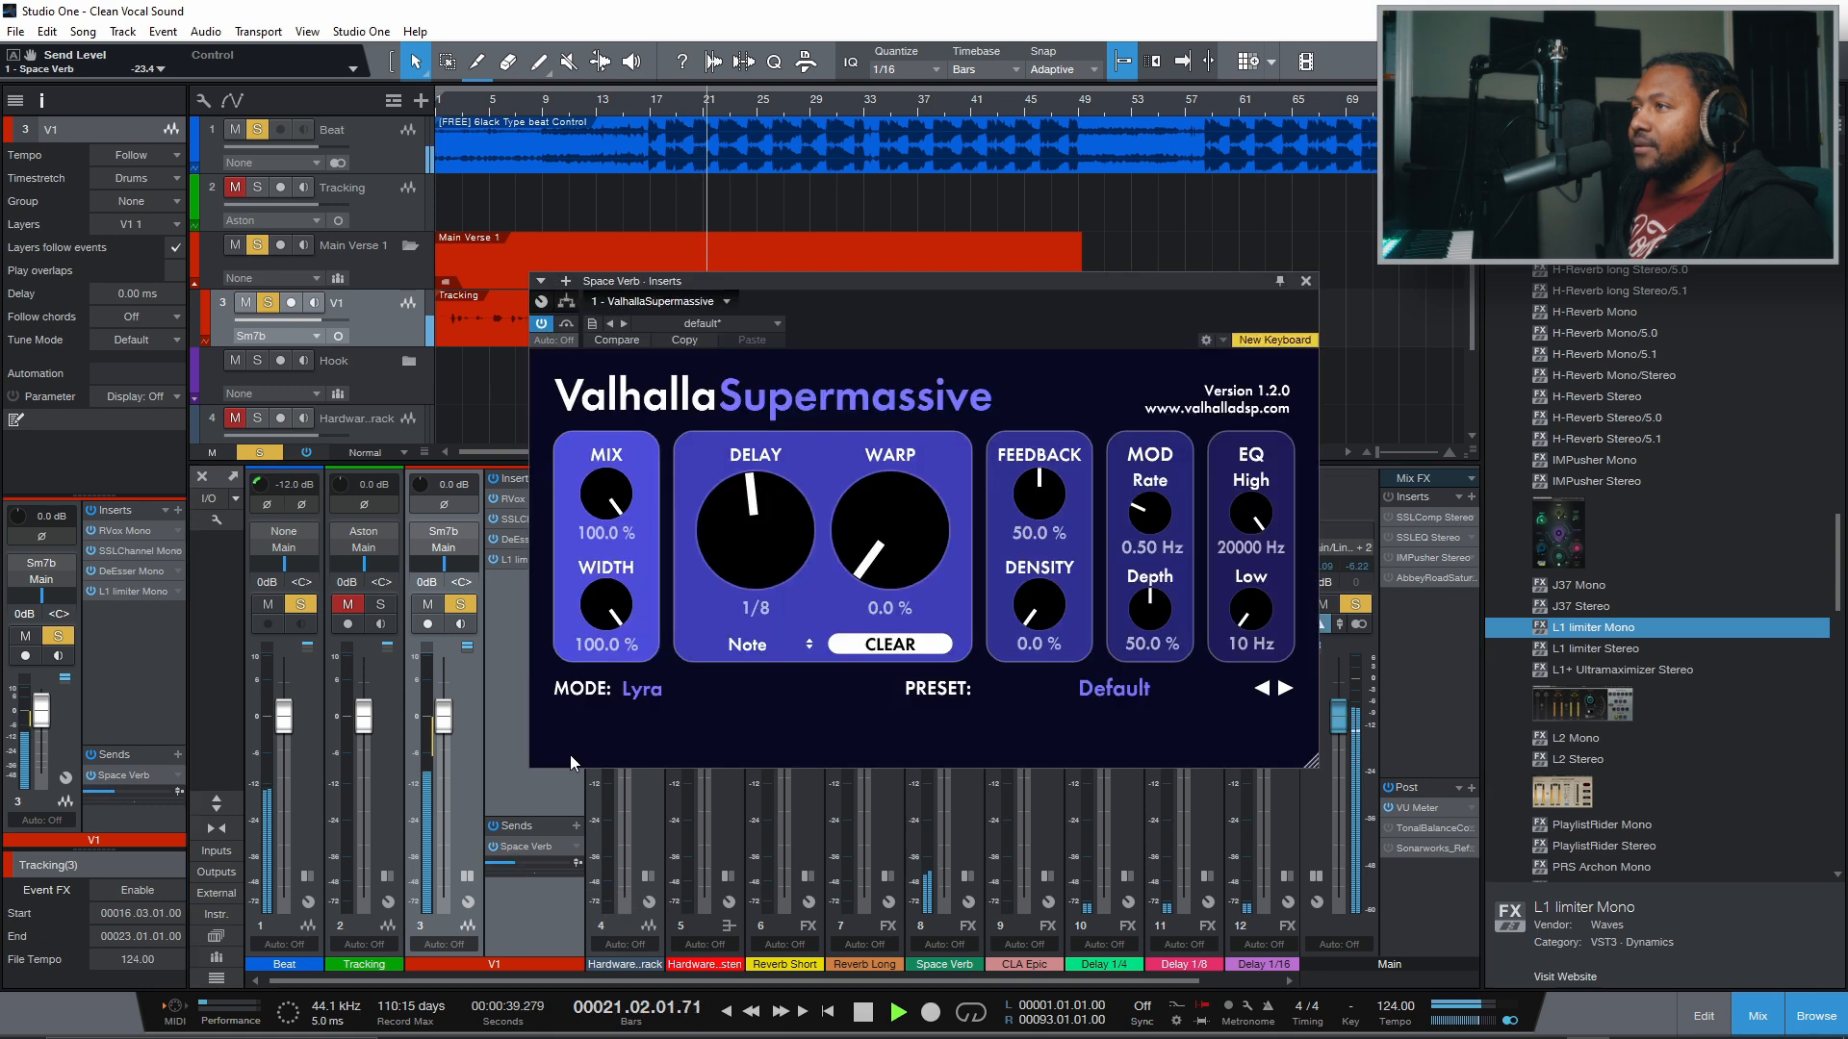
pyautogui.moveTo(723, 566); pyautogui.dragTo(720, 544)
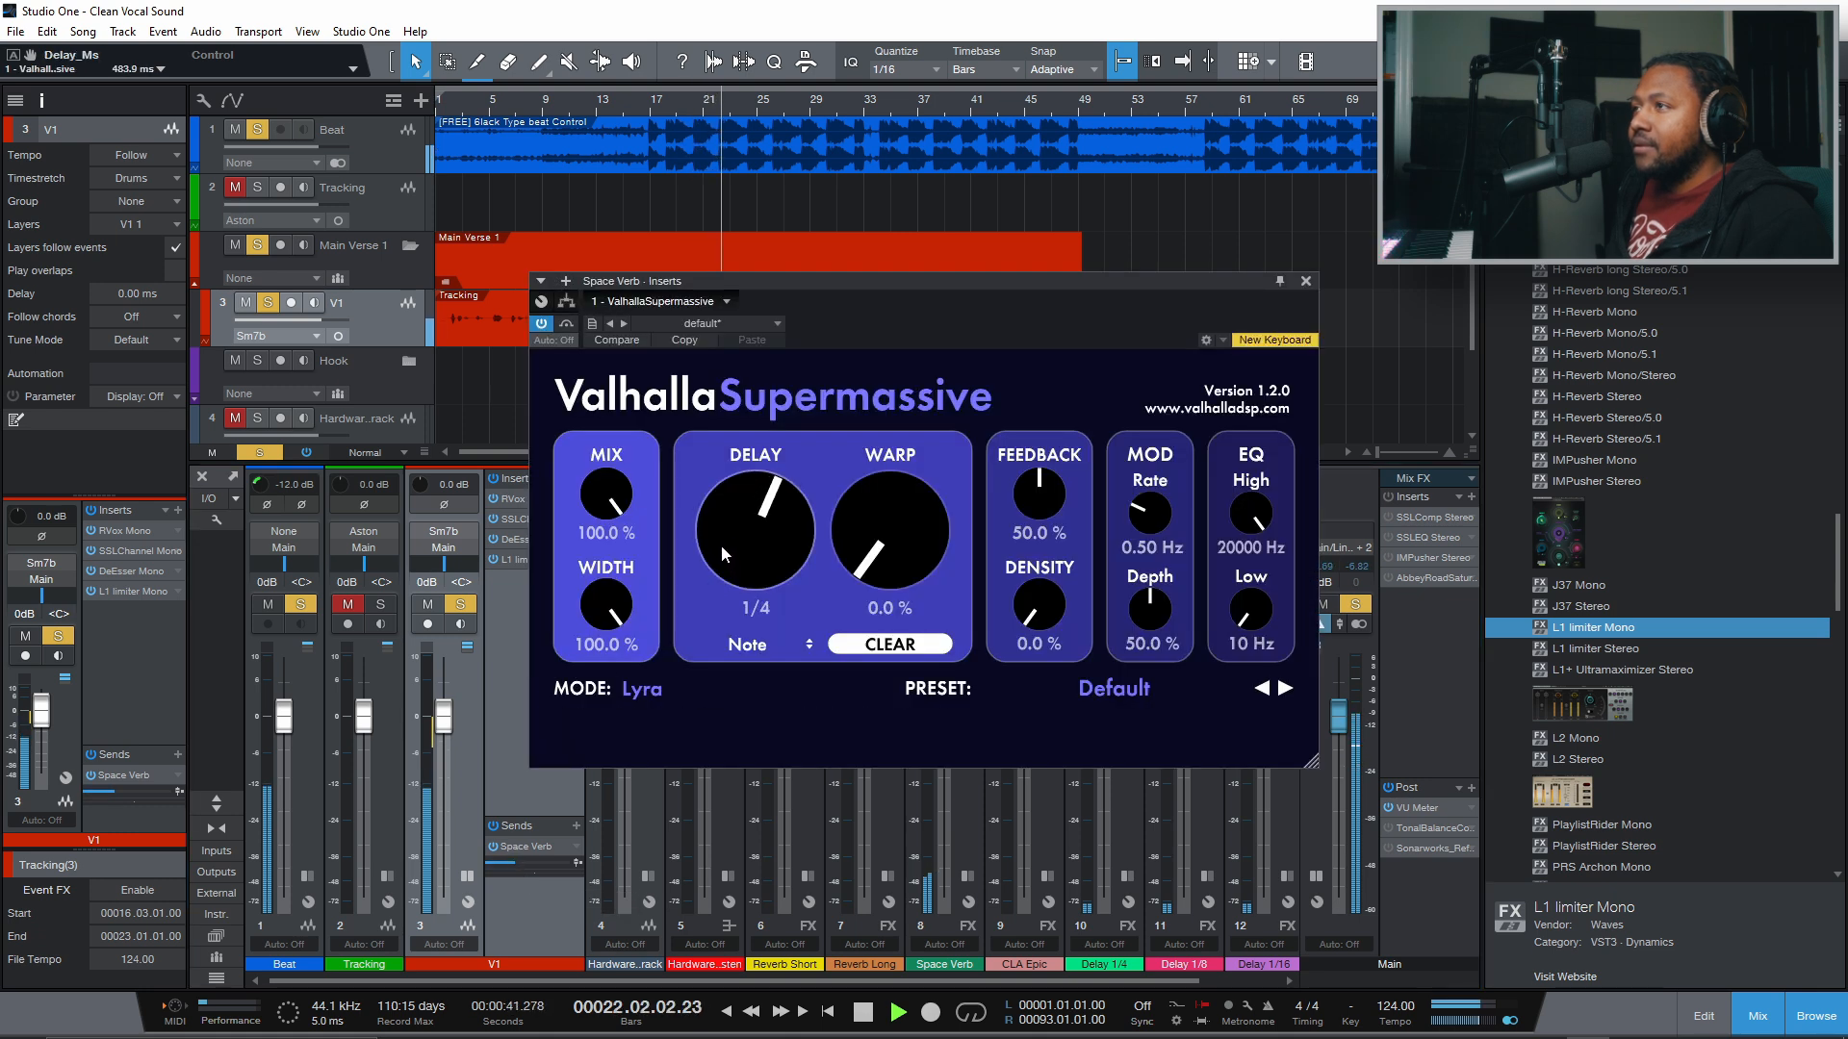
pyautogui.click(1305, 281)
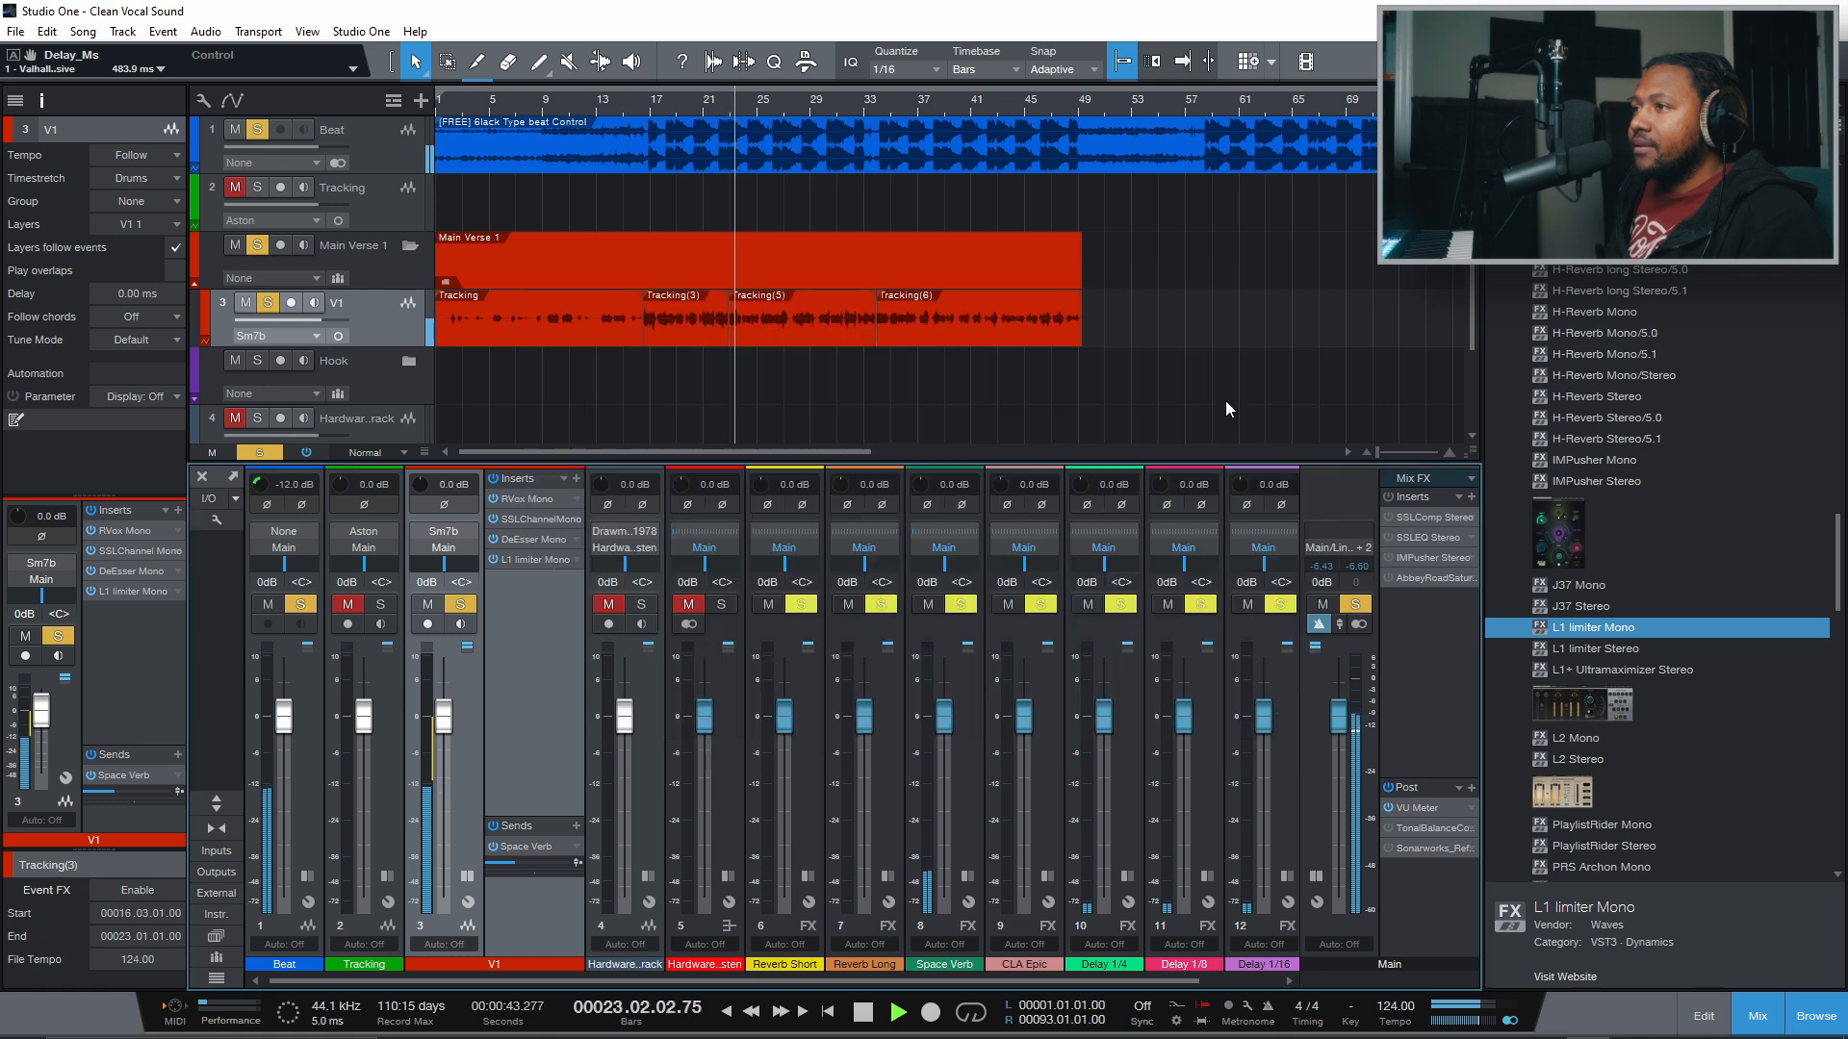
pyautogui.moveTo(518, 865); pyautogui.dragTo(524, 862)
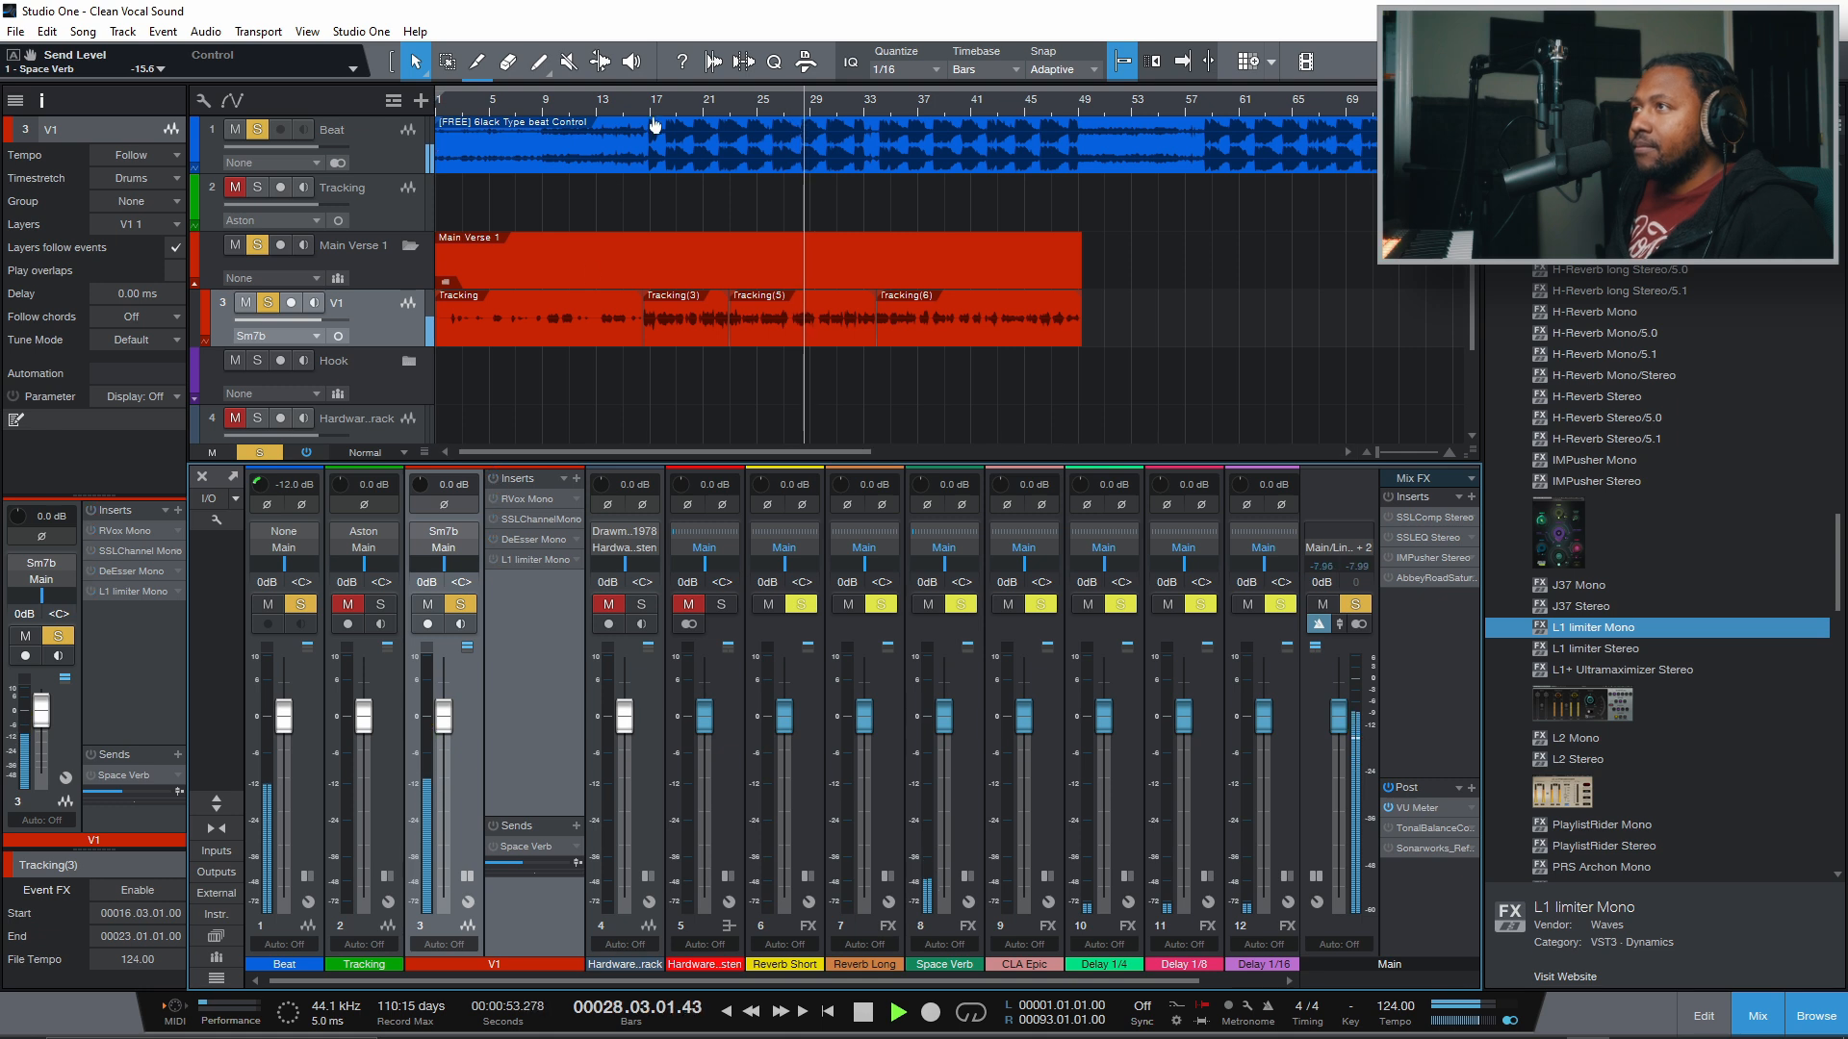
# Replay from bar 17 and compare the V1 vocal over the beat with its inserts and sends switched off and on
pyautogui.click(660, 186)
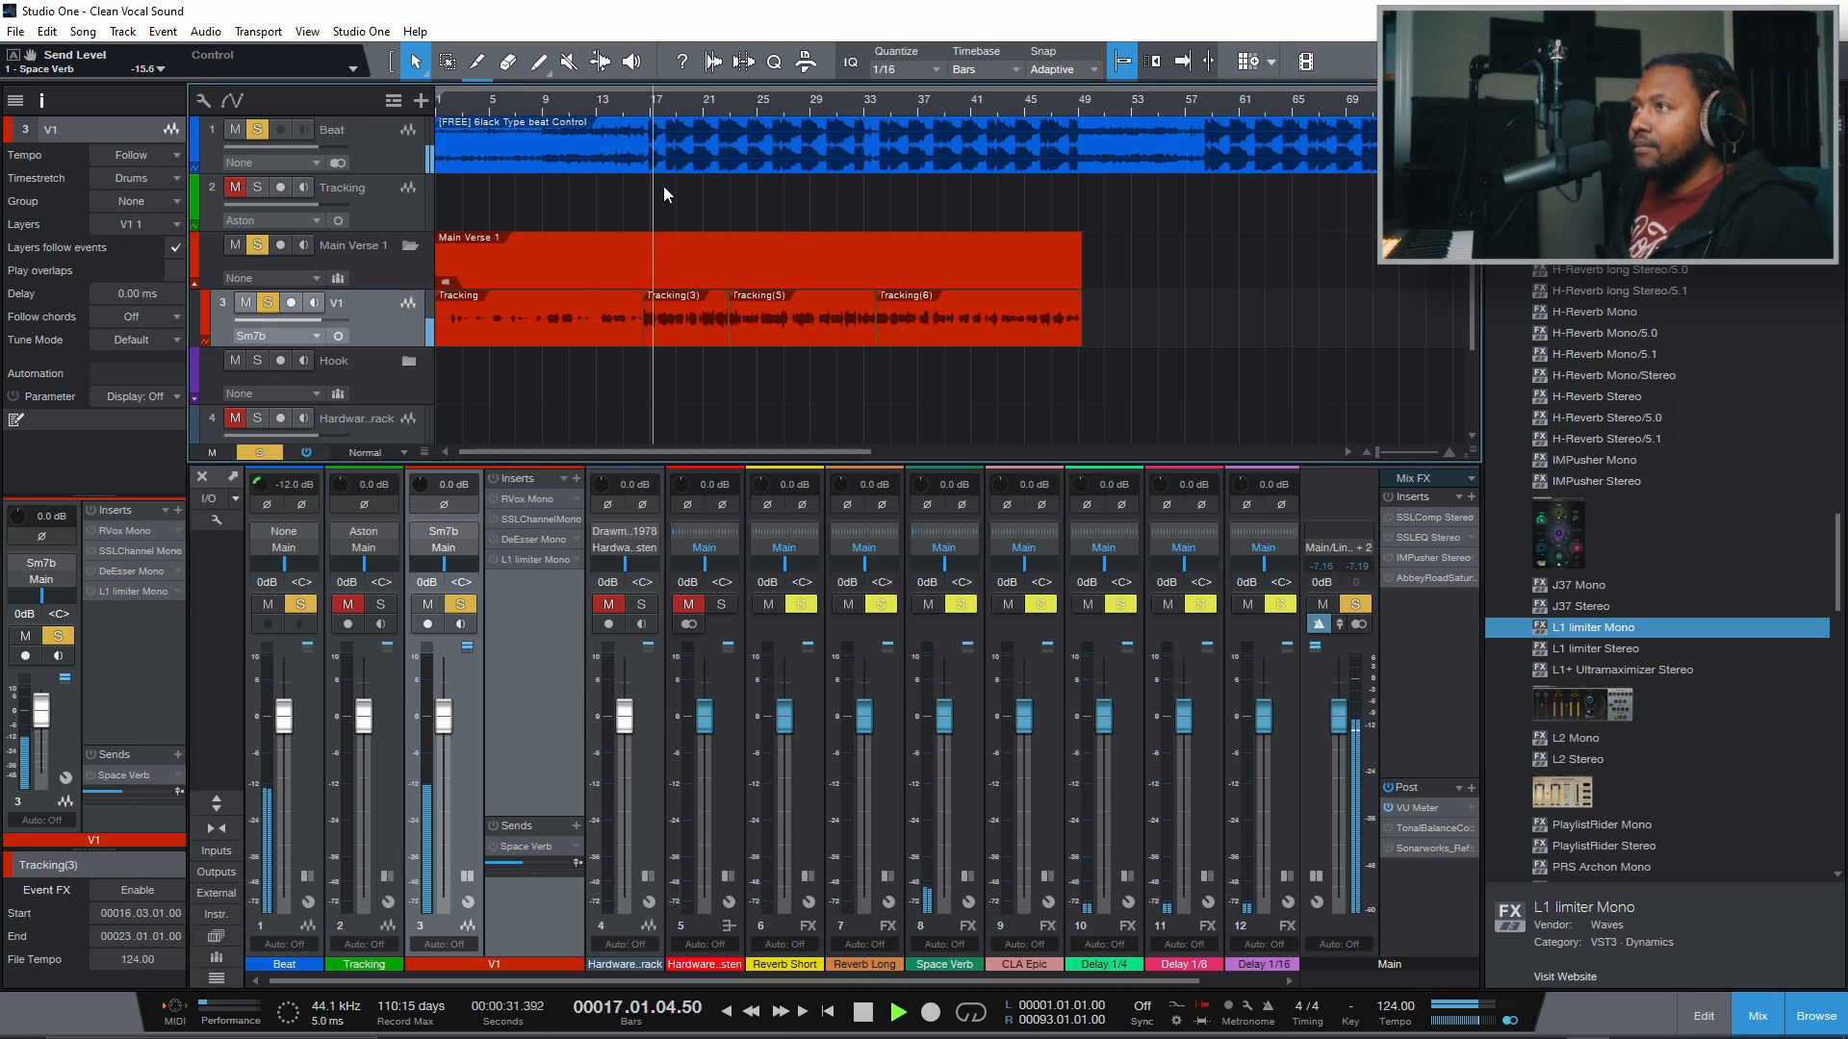
pyautogui.click(494, 483)
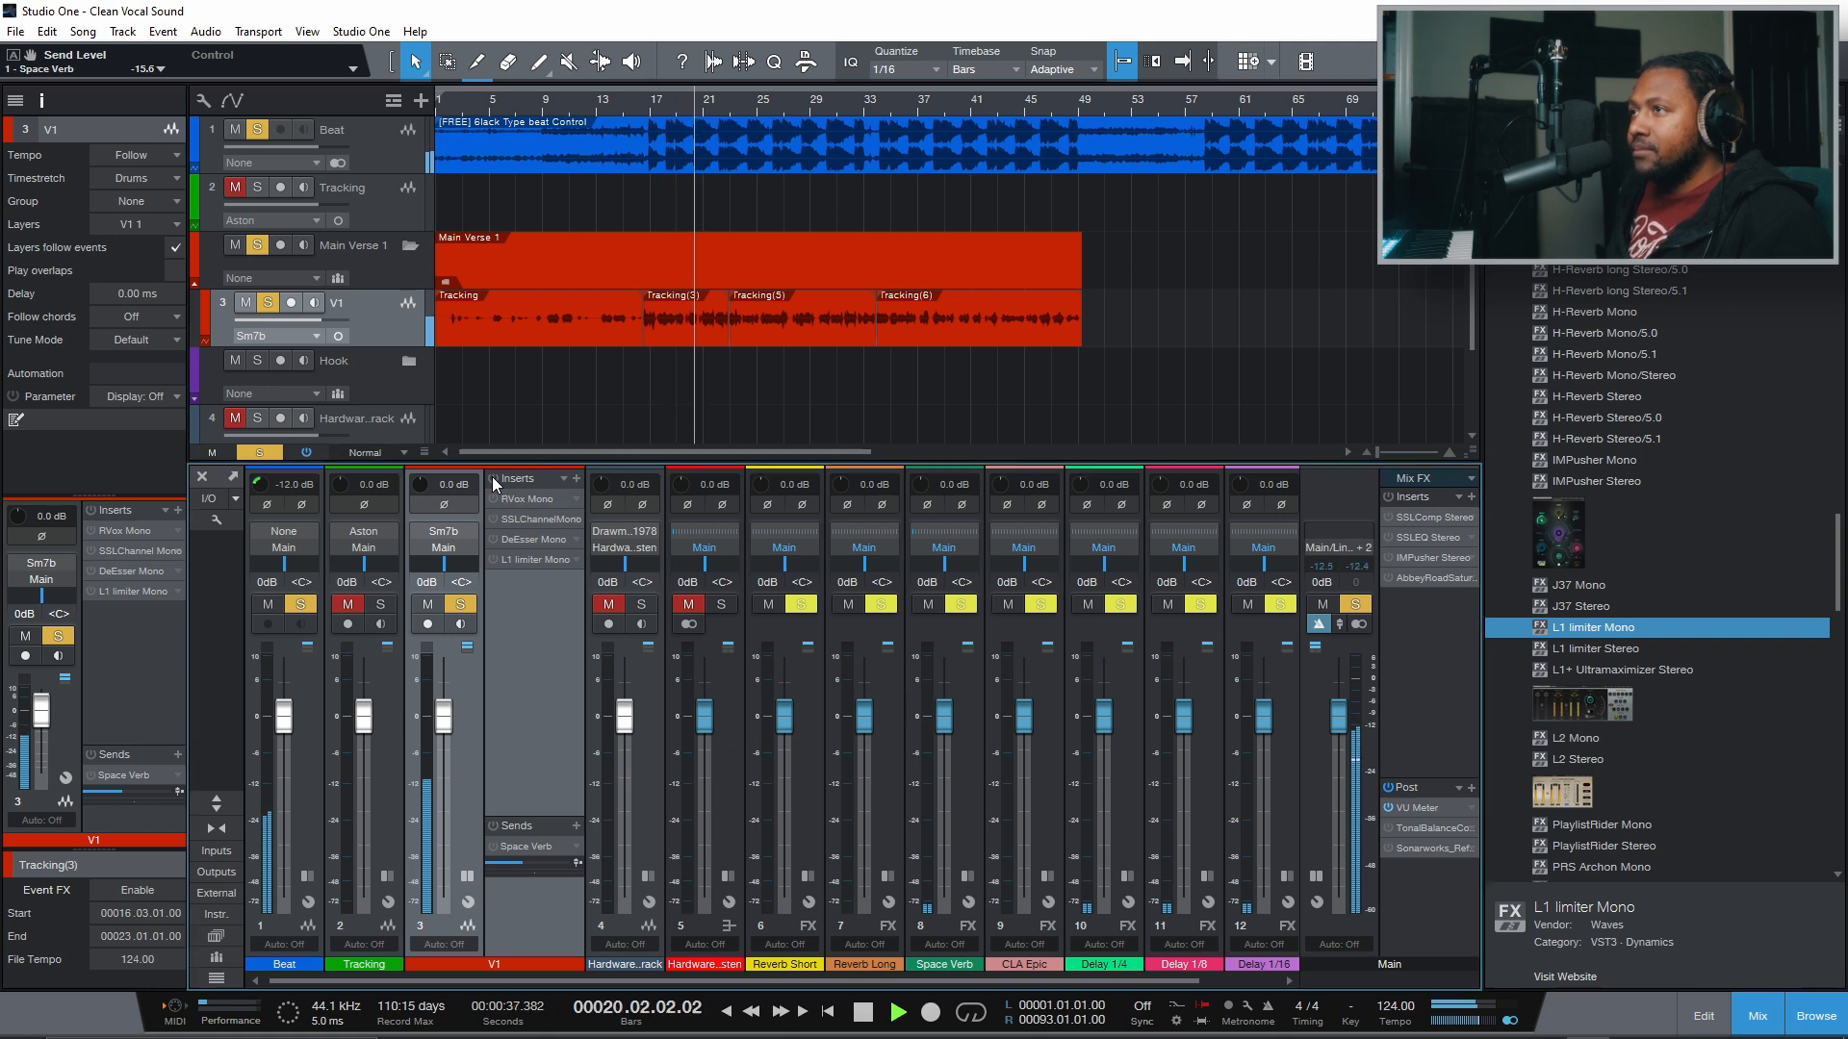
pyautogui.click(493, 827)
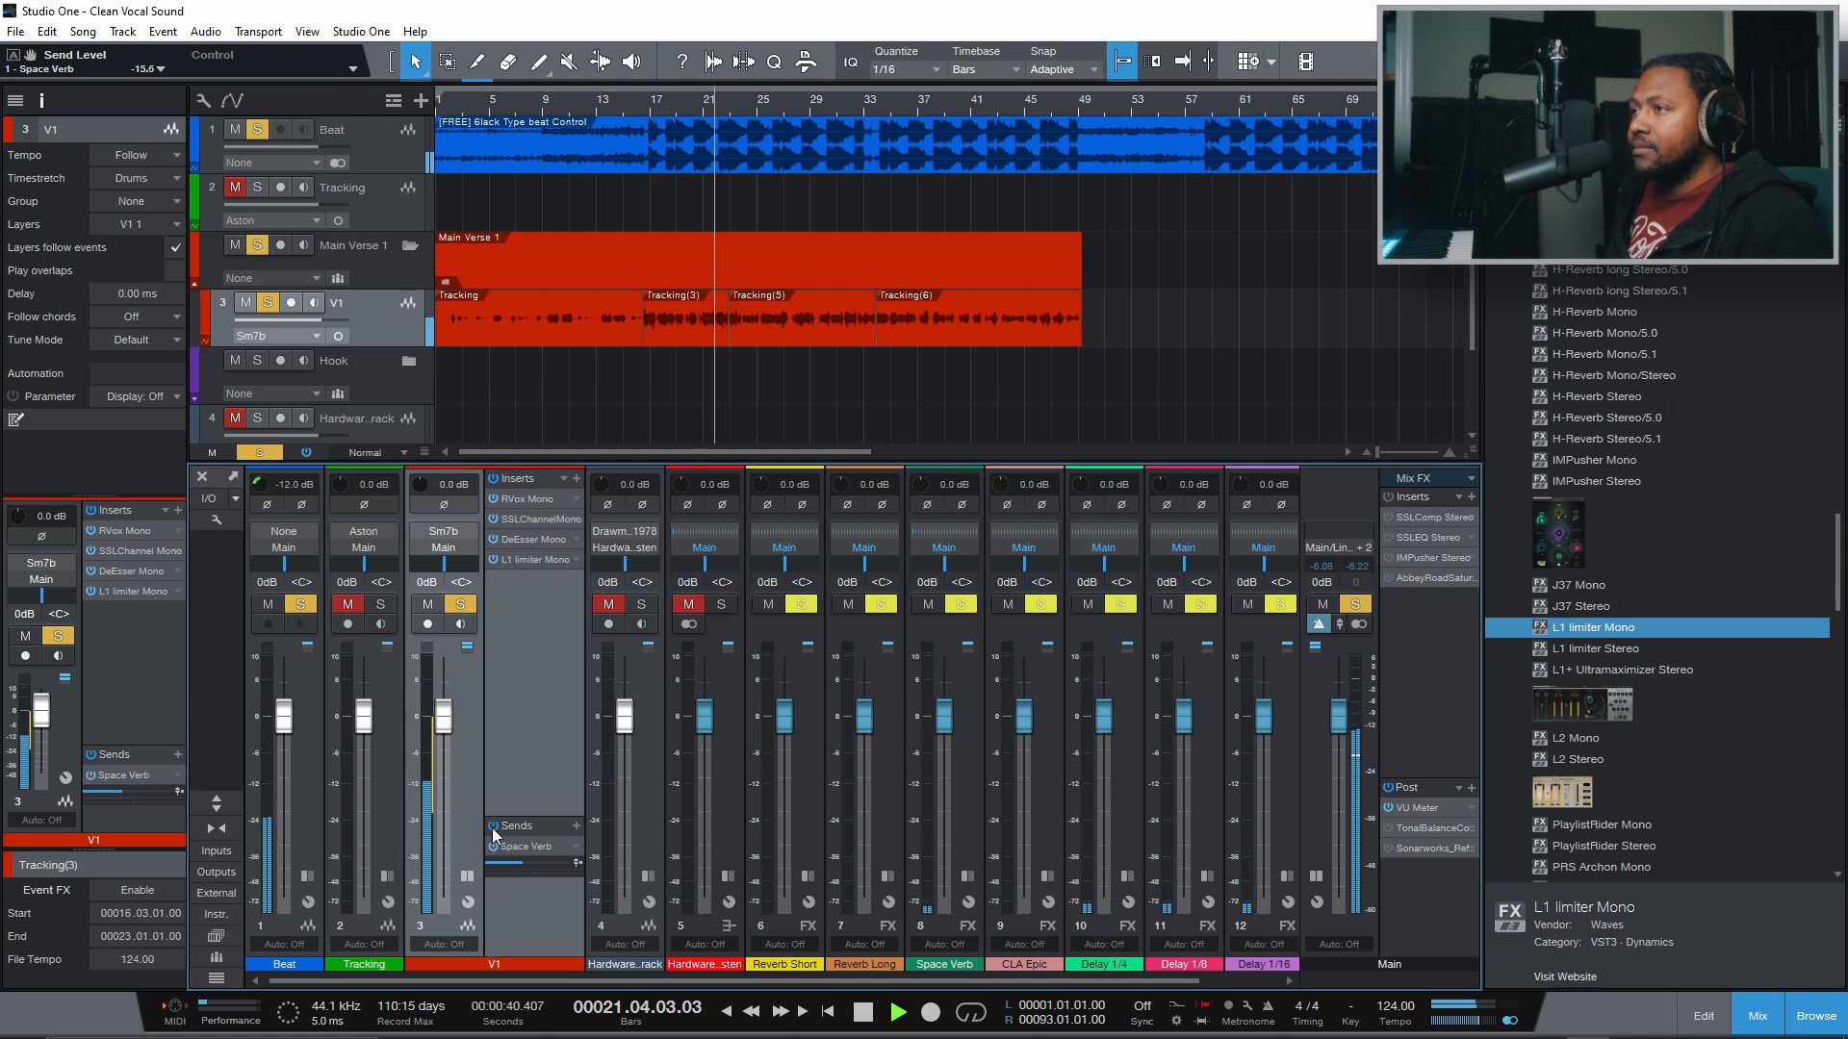
pyautogui.click(493, 483)
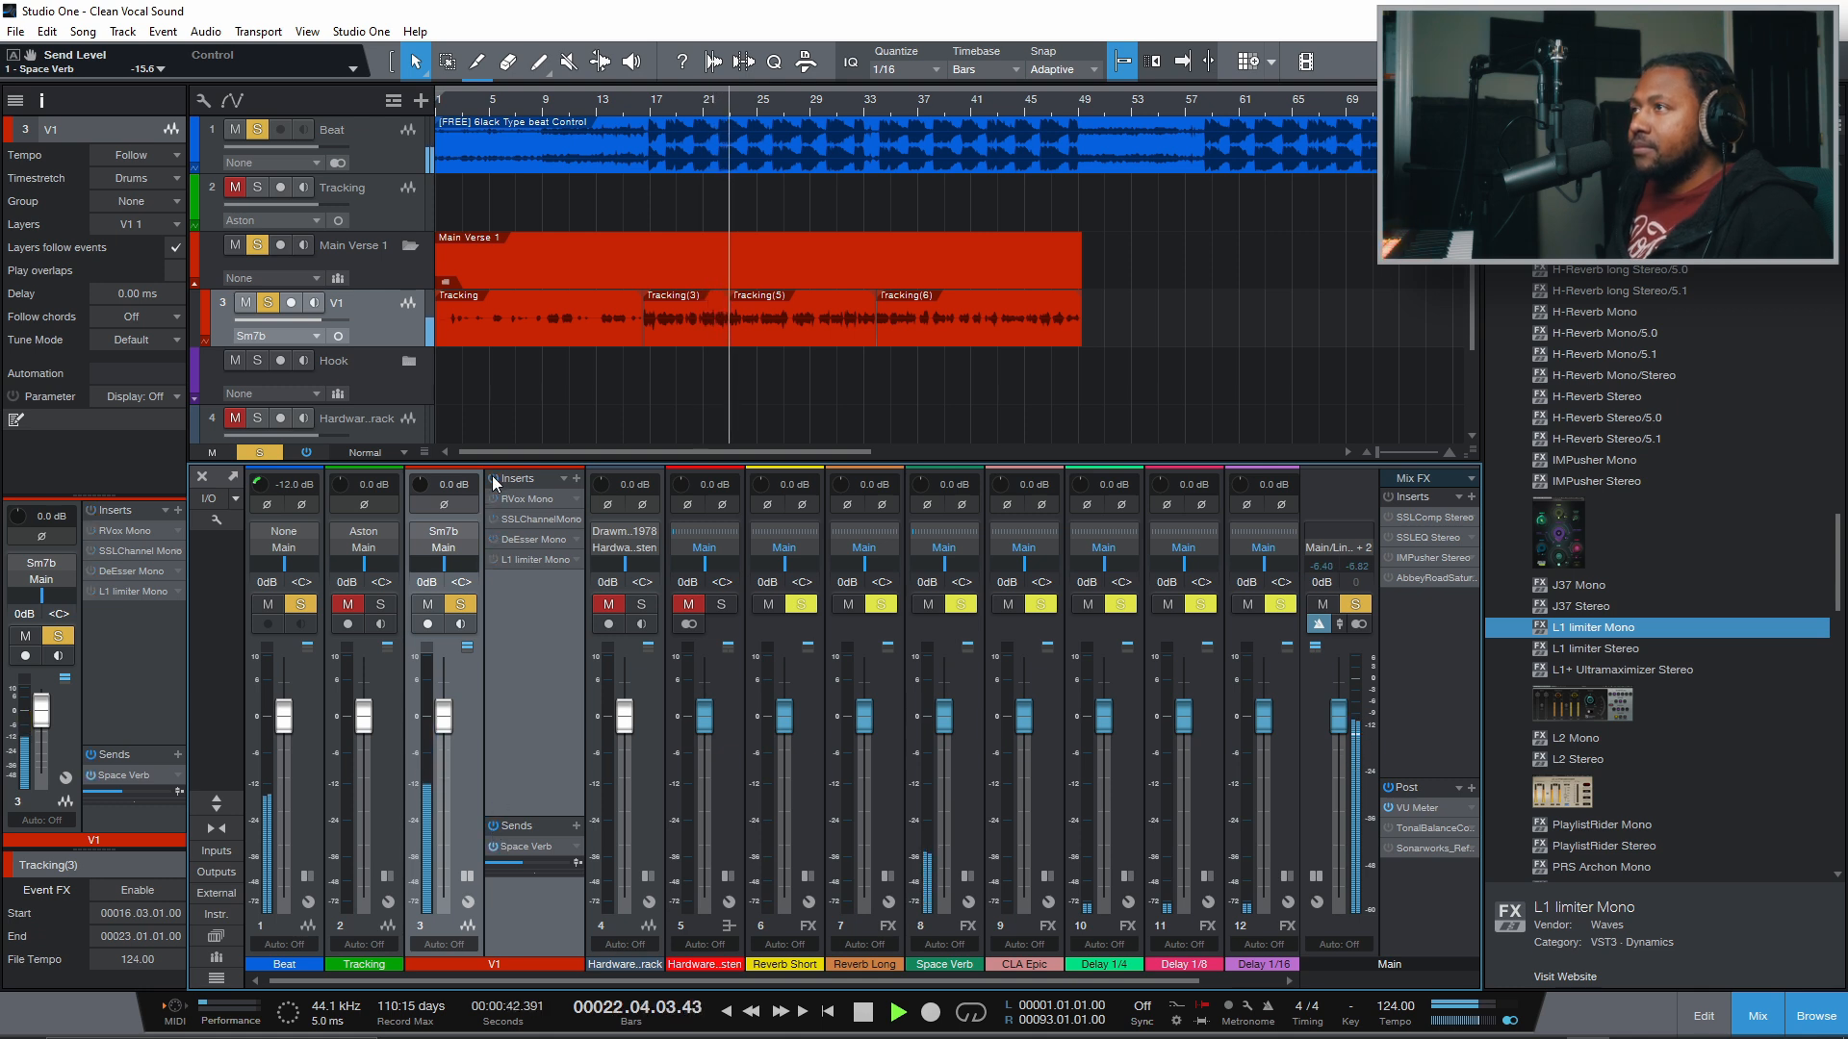
pyautogui.click(494, 483)
pyautogui.click(493, 826)
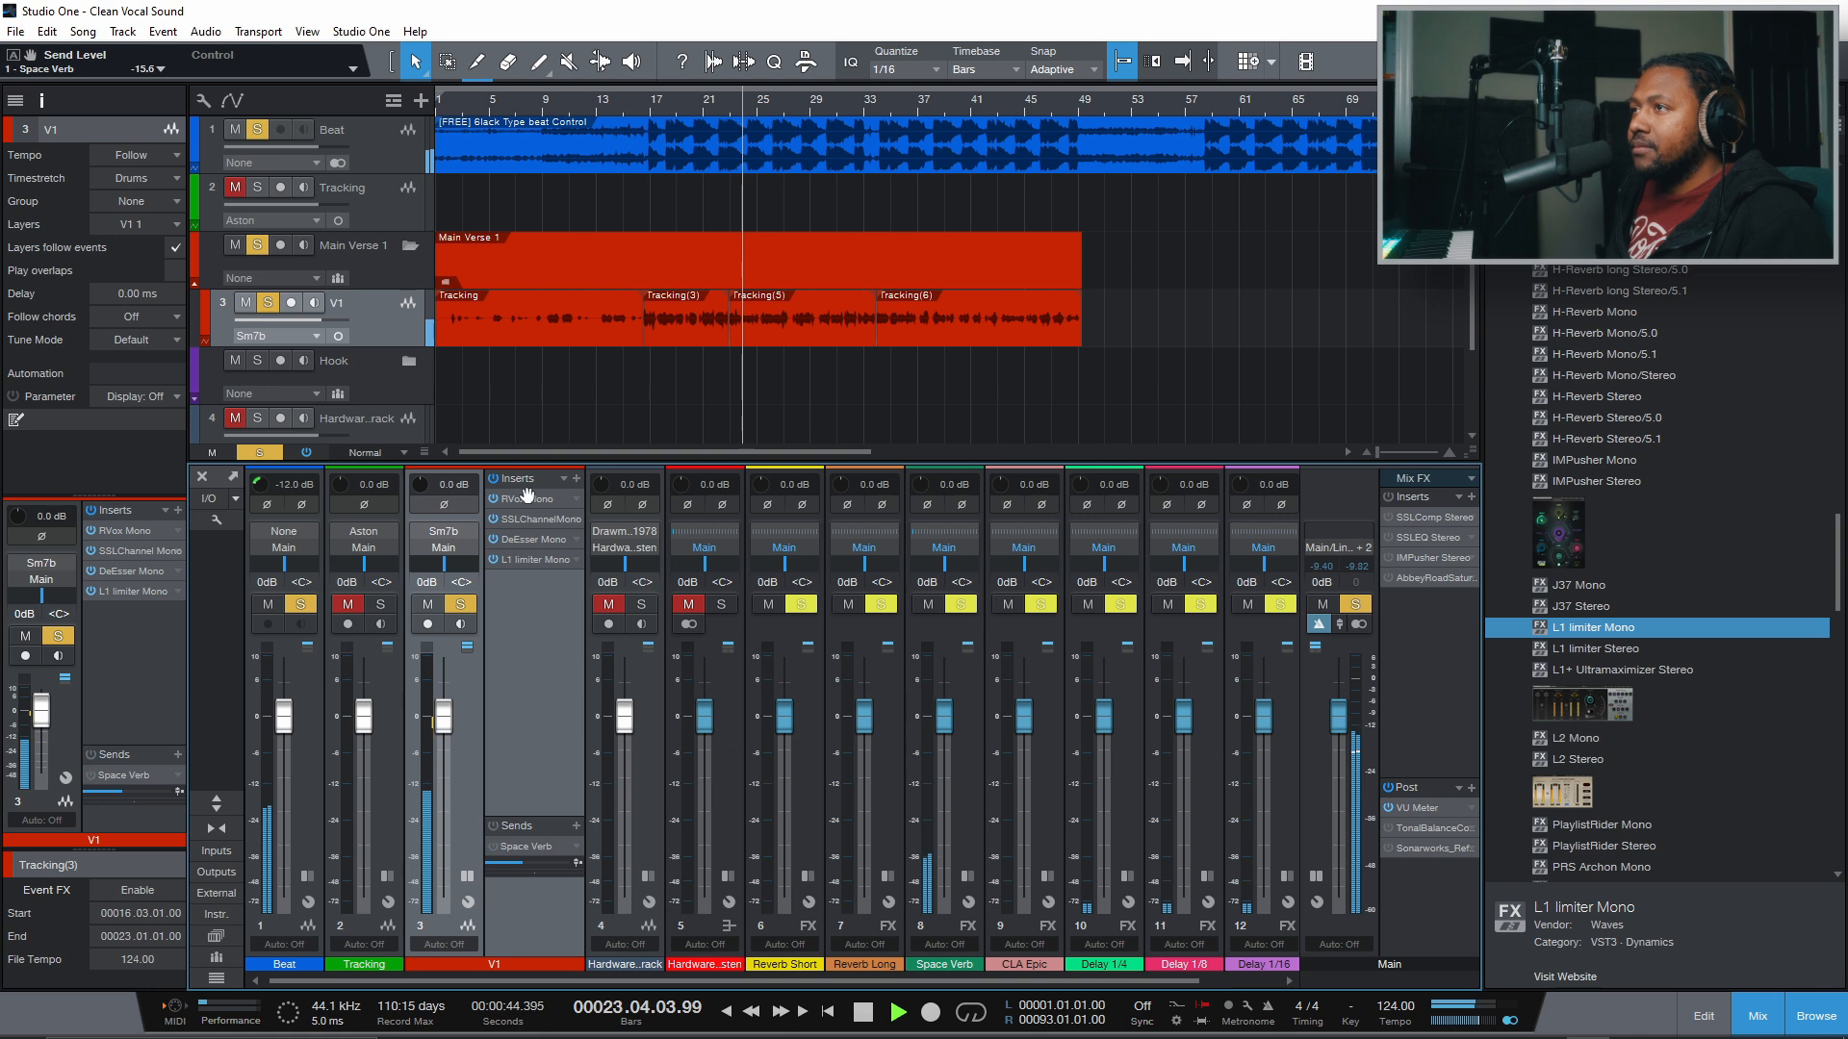
# Unsolo the Beat track and compare the vocal alone from bar 17 with V1's inserts bypassed and enabled, then stop with them enabled
pyautogui.click(650, 104)
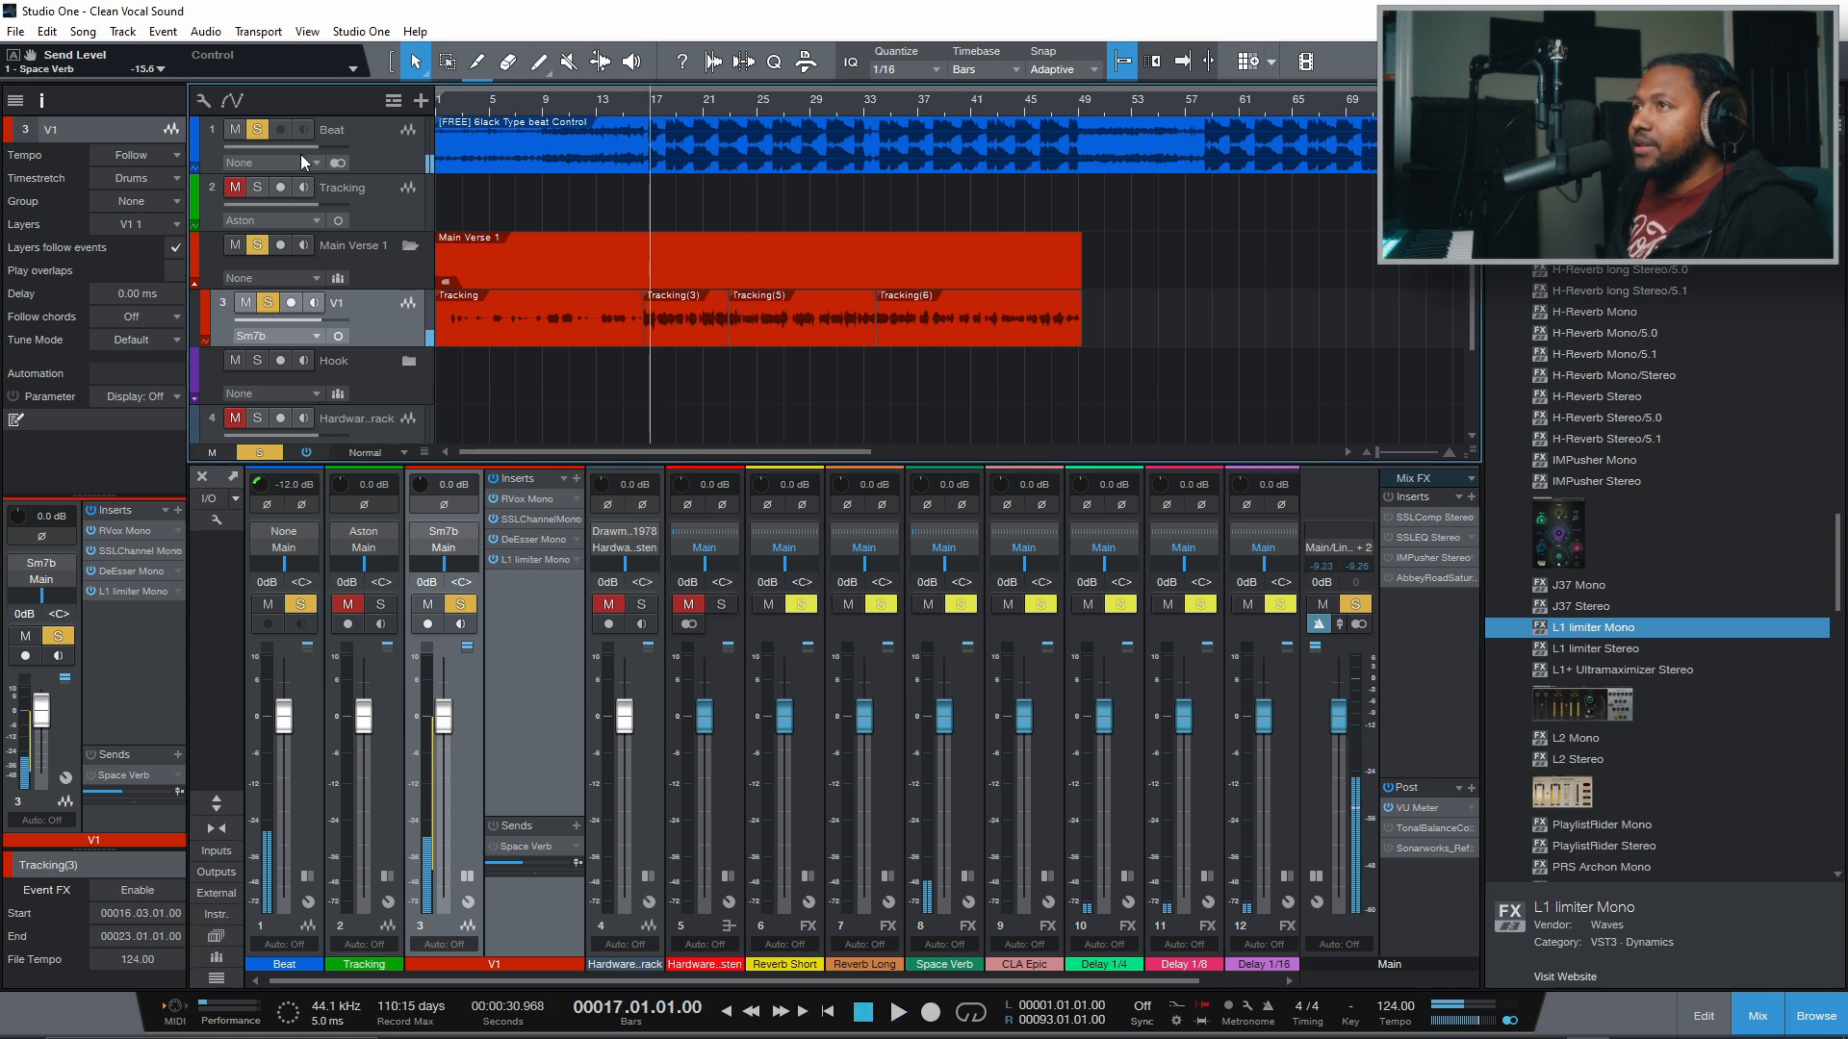
pyautogui.click(256, 129)
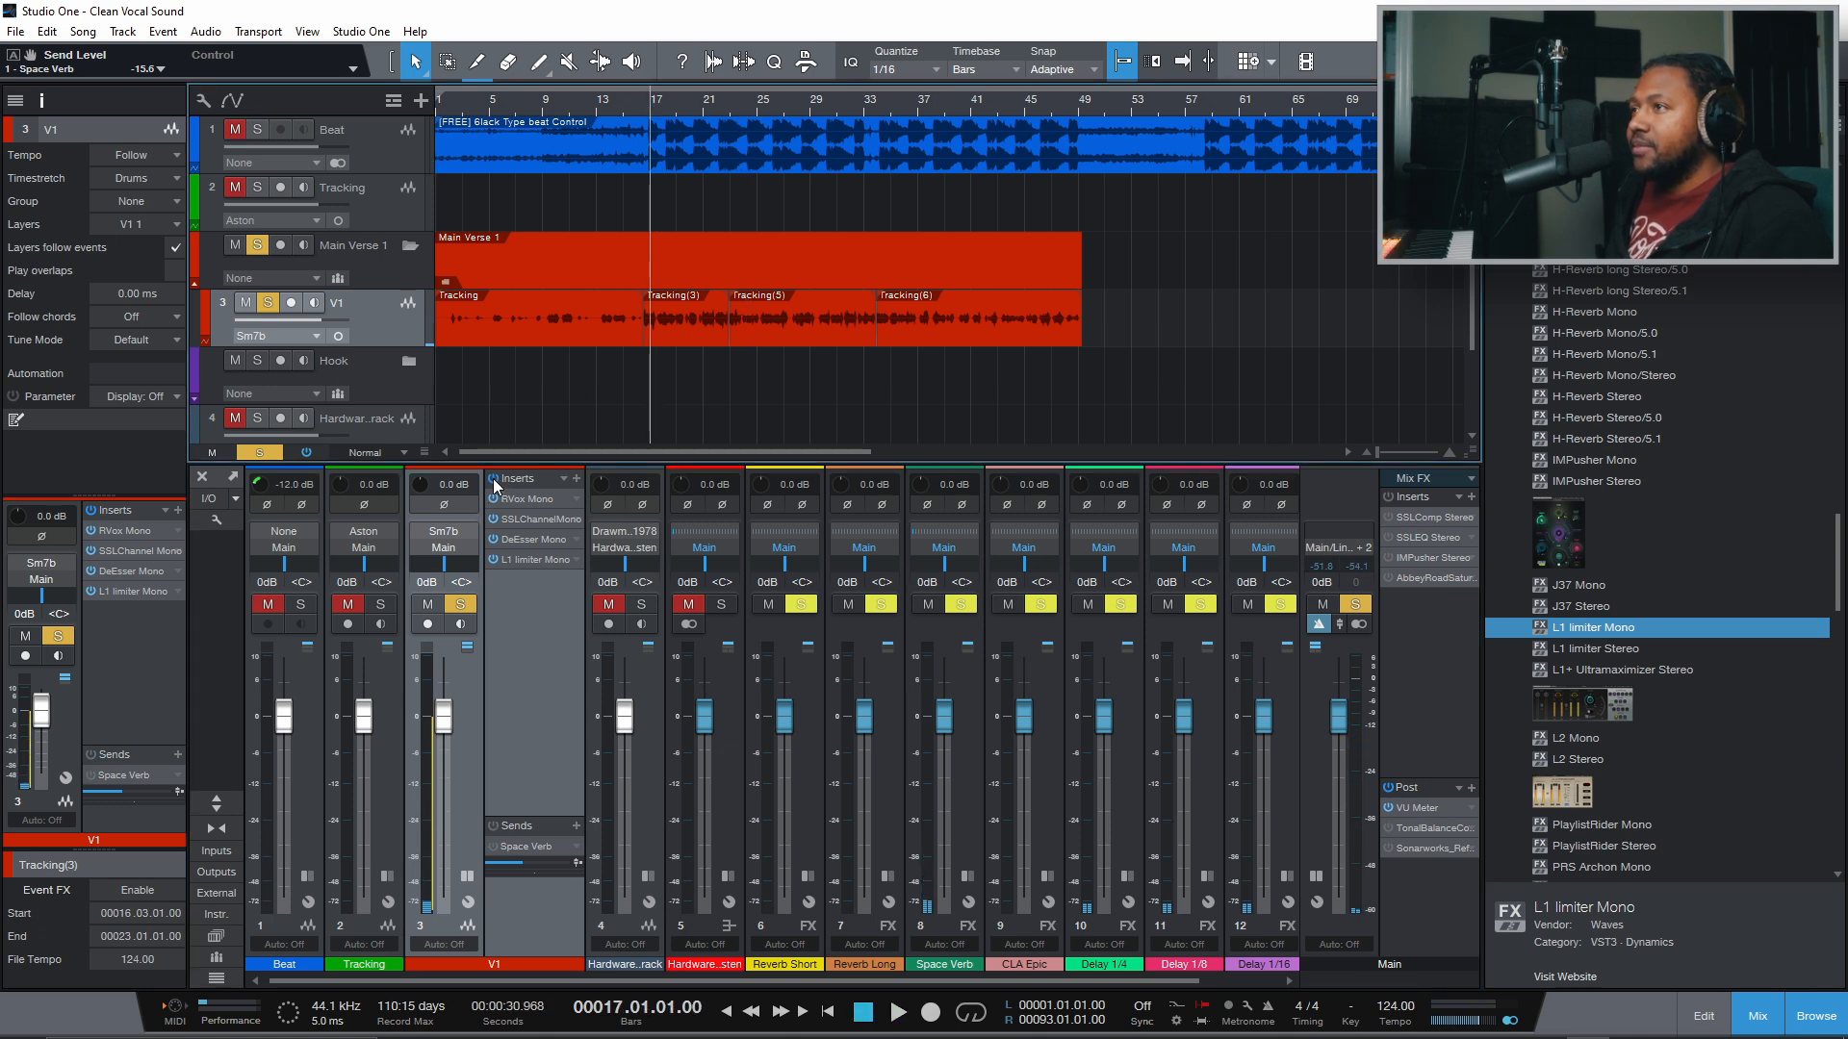
pyautogui.press('space')
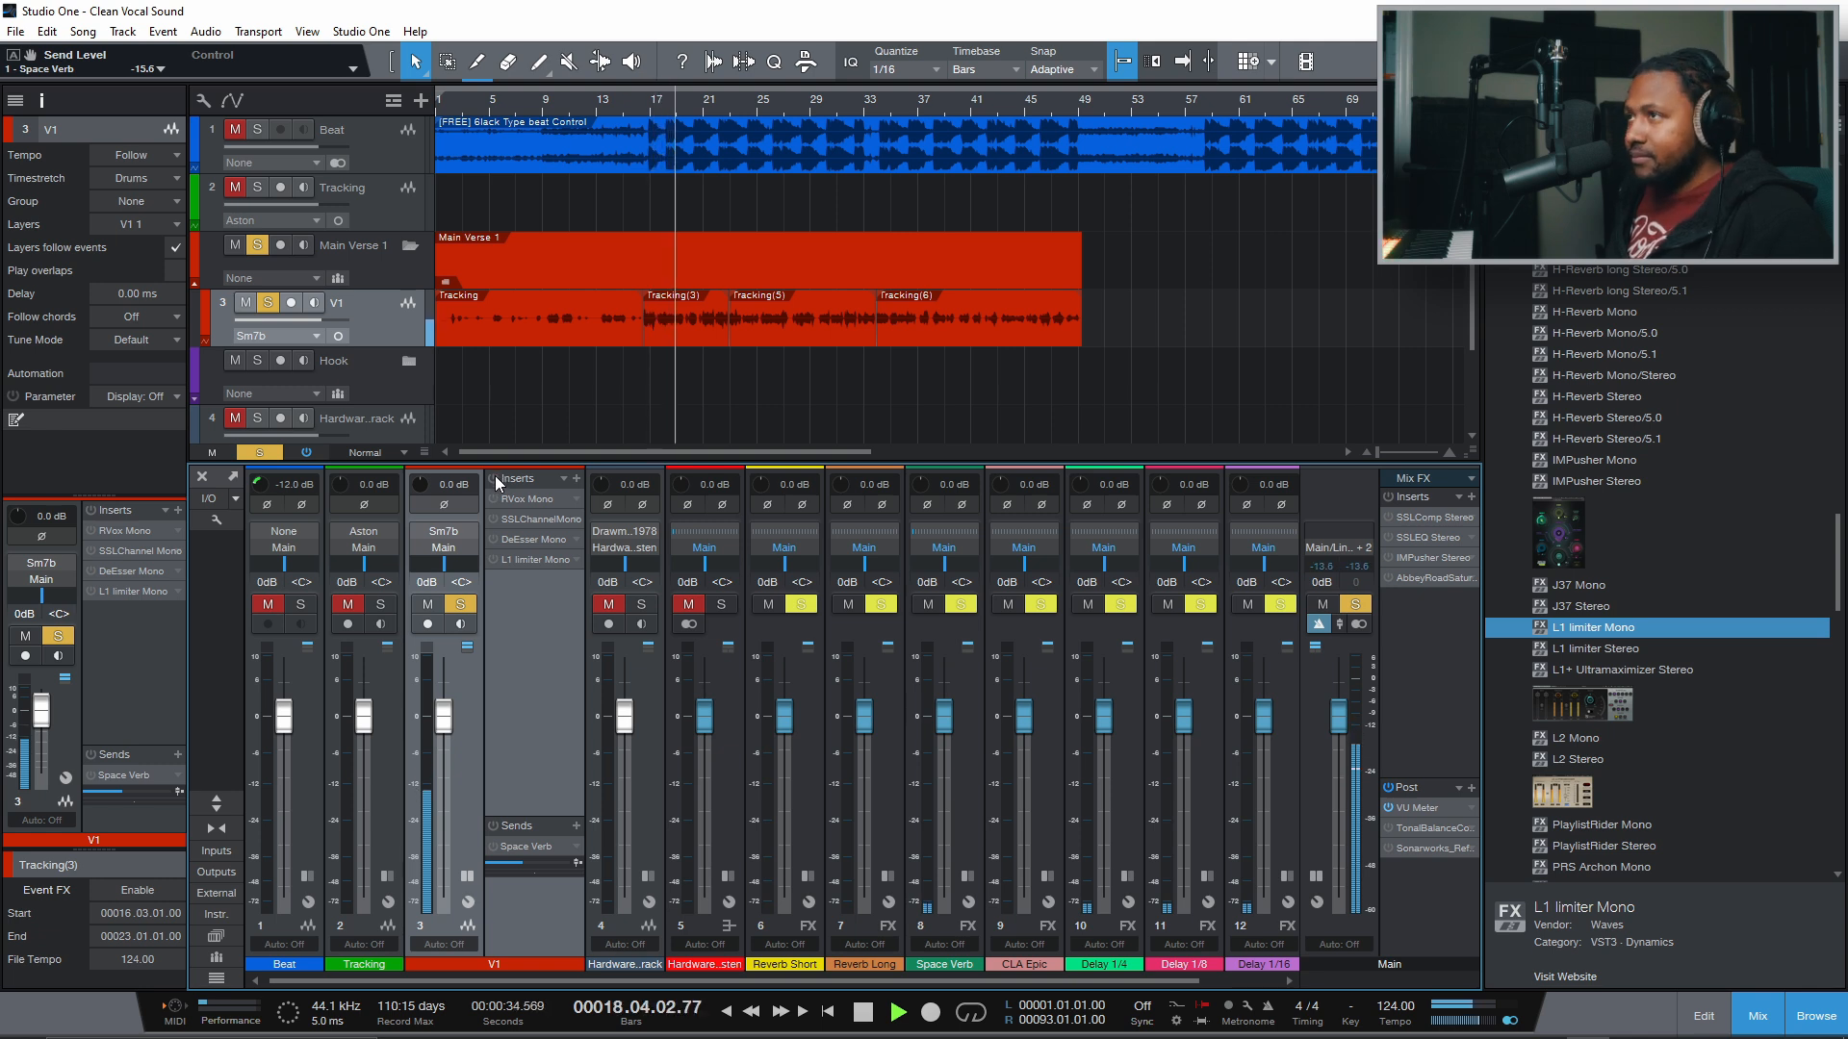
pyautogui.click(492, 477)
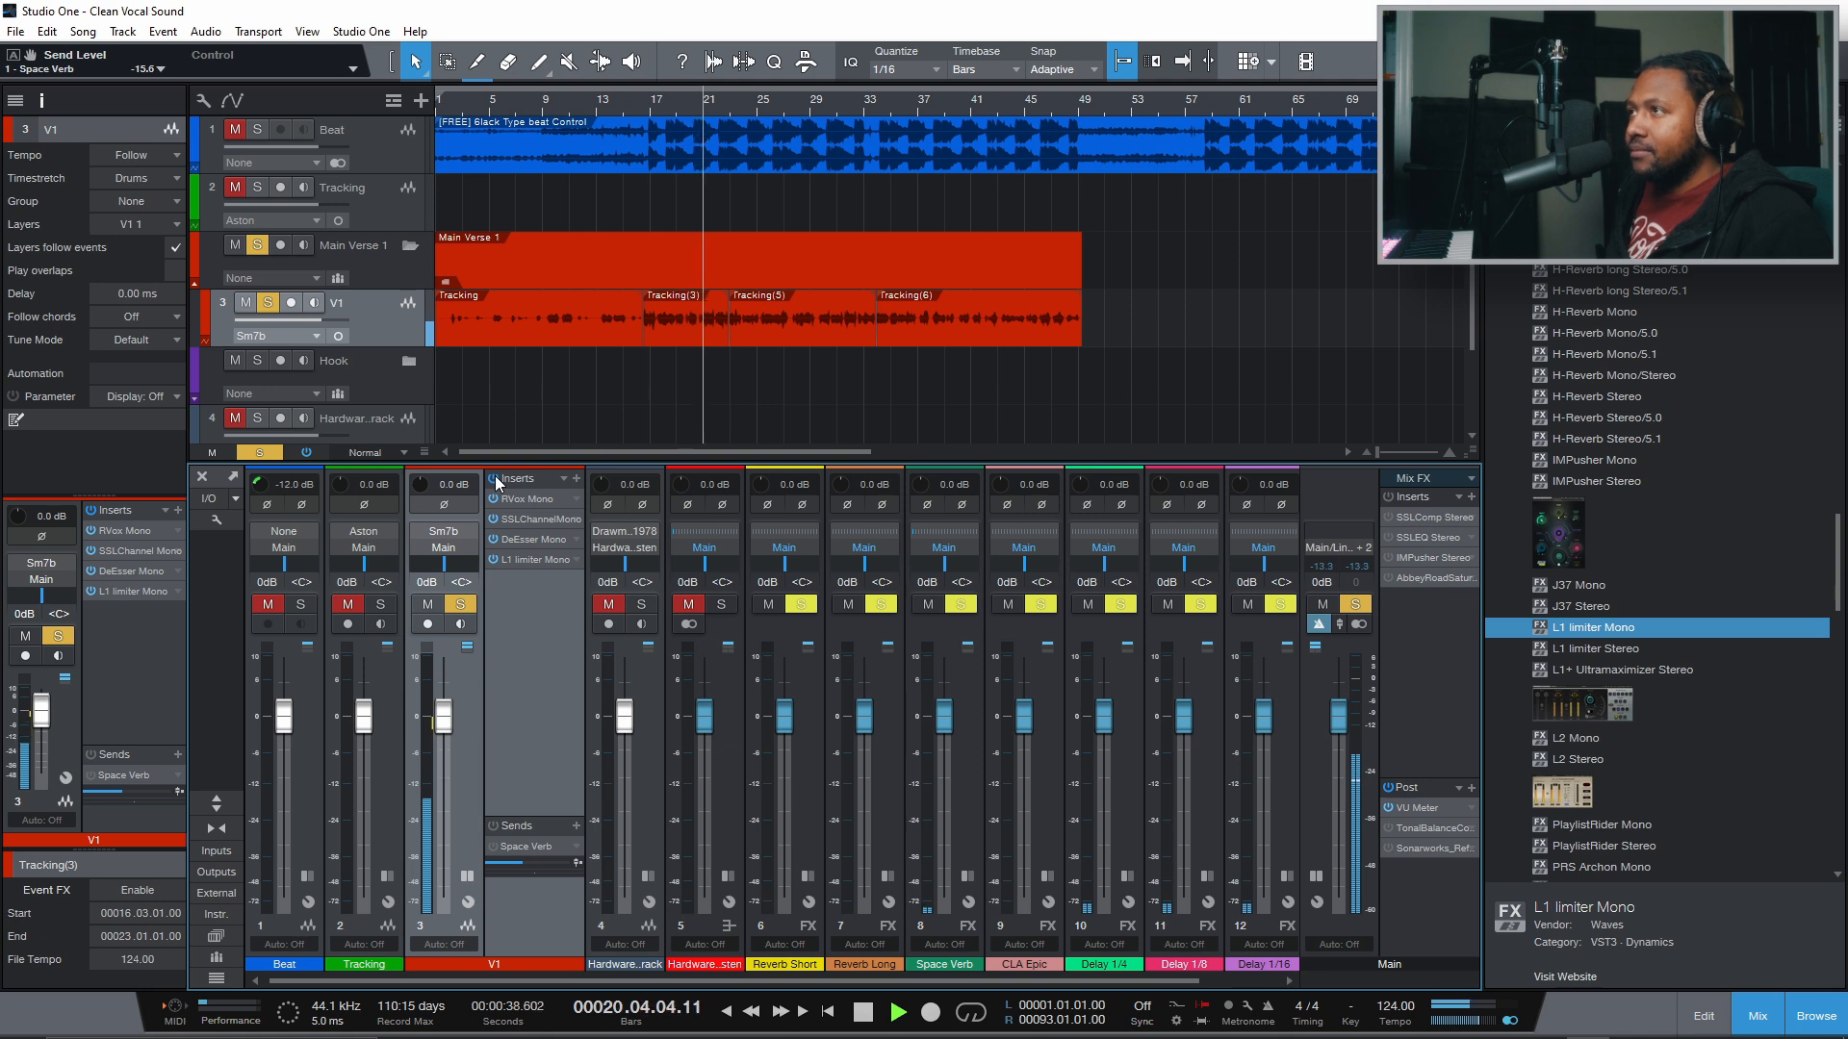
pyautogui.click(492, 477)
pyautogui.press('space')
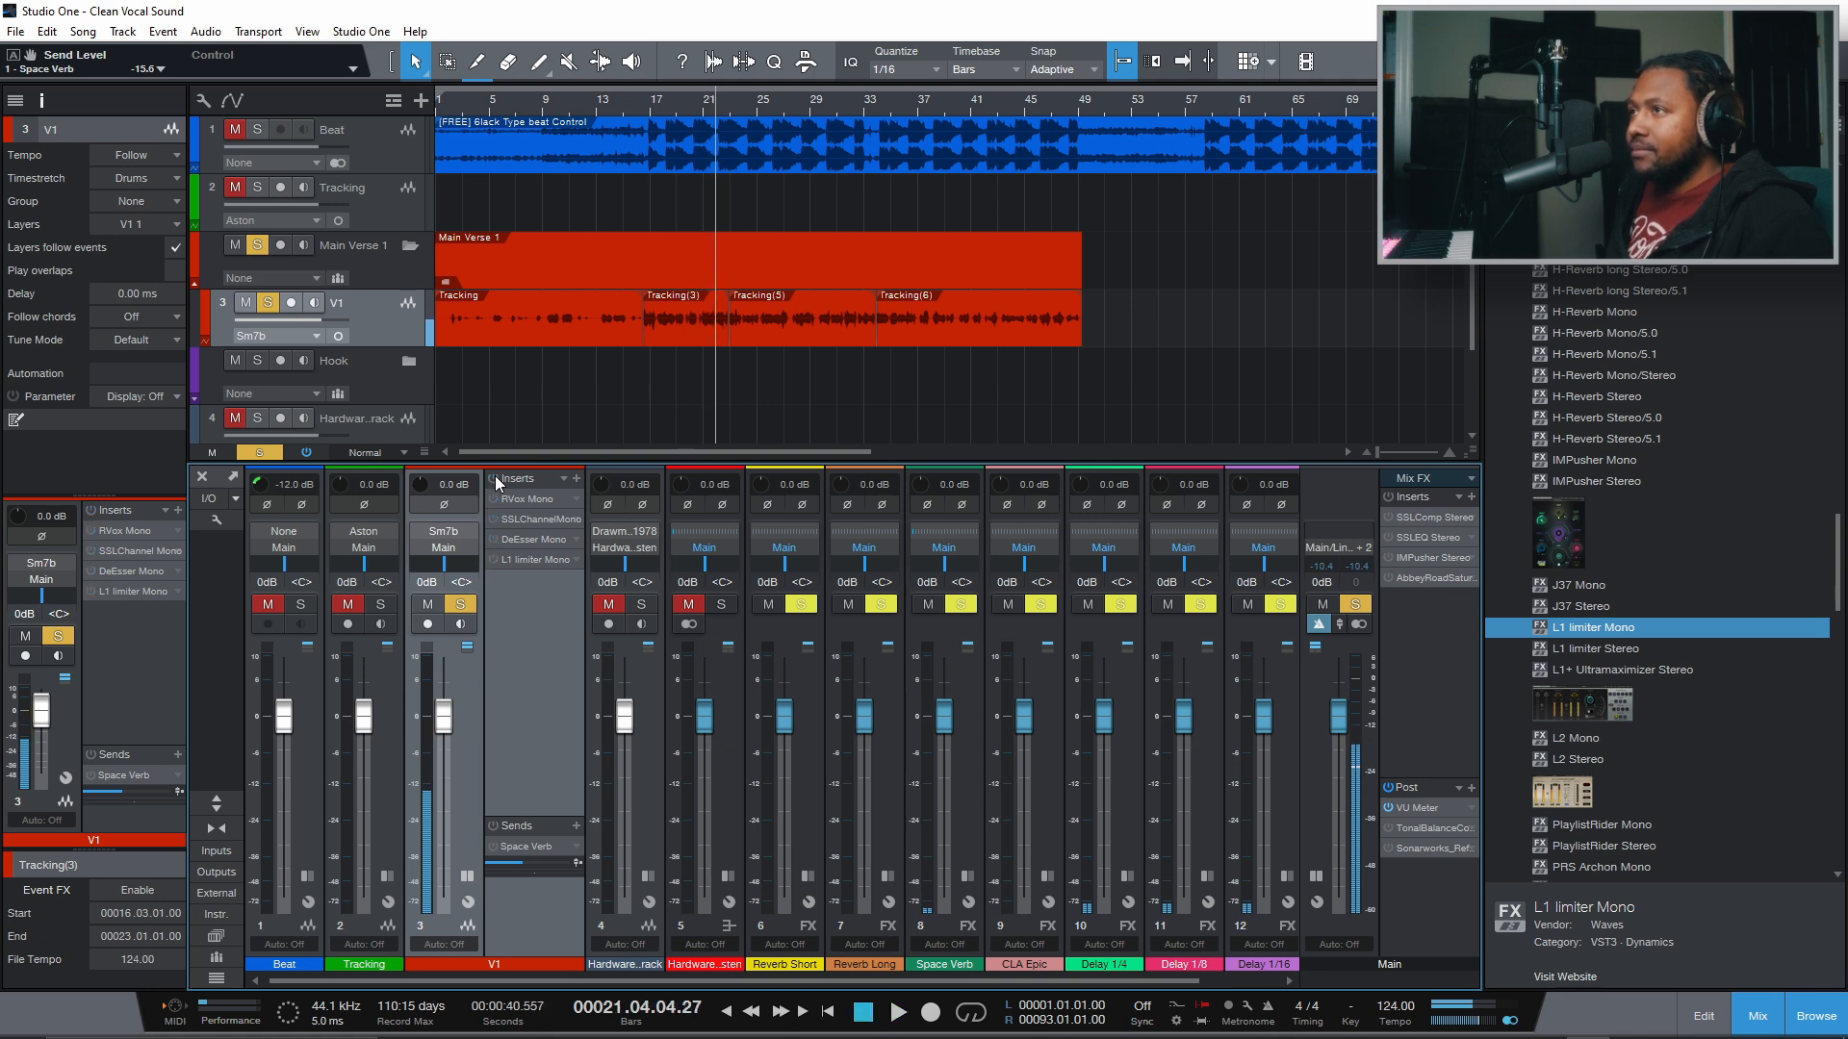
pyautogui.click(493, 478)
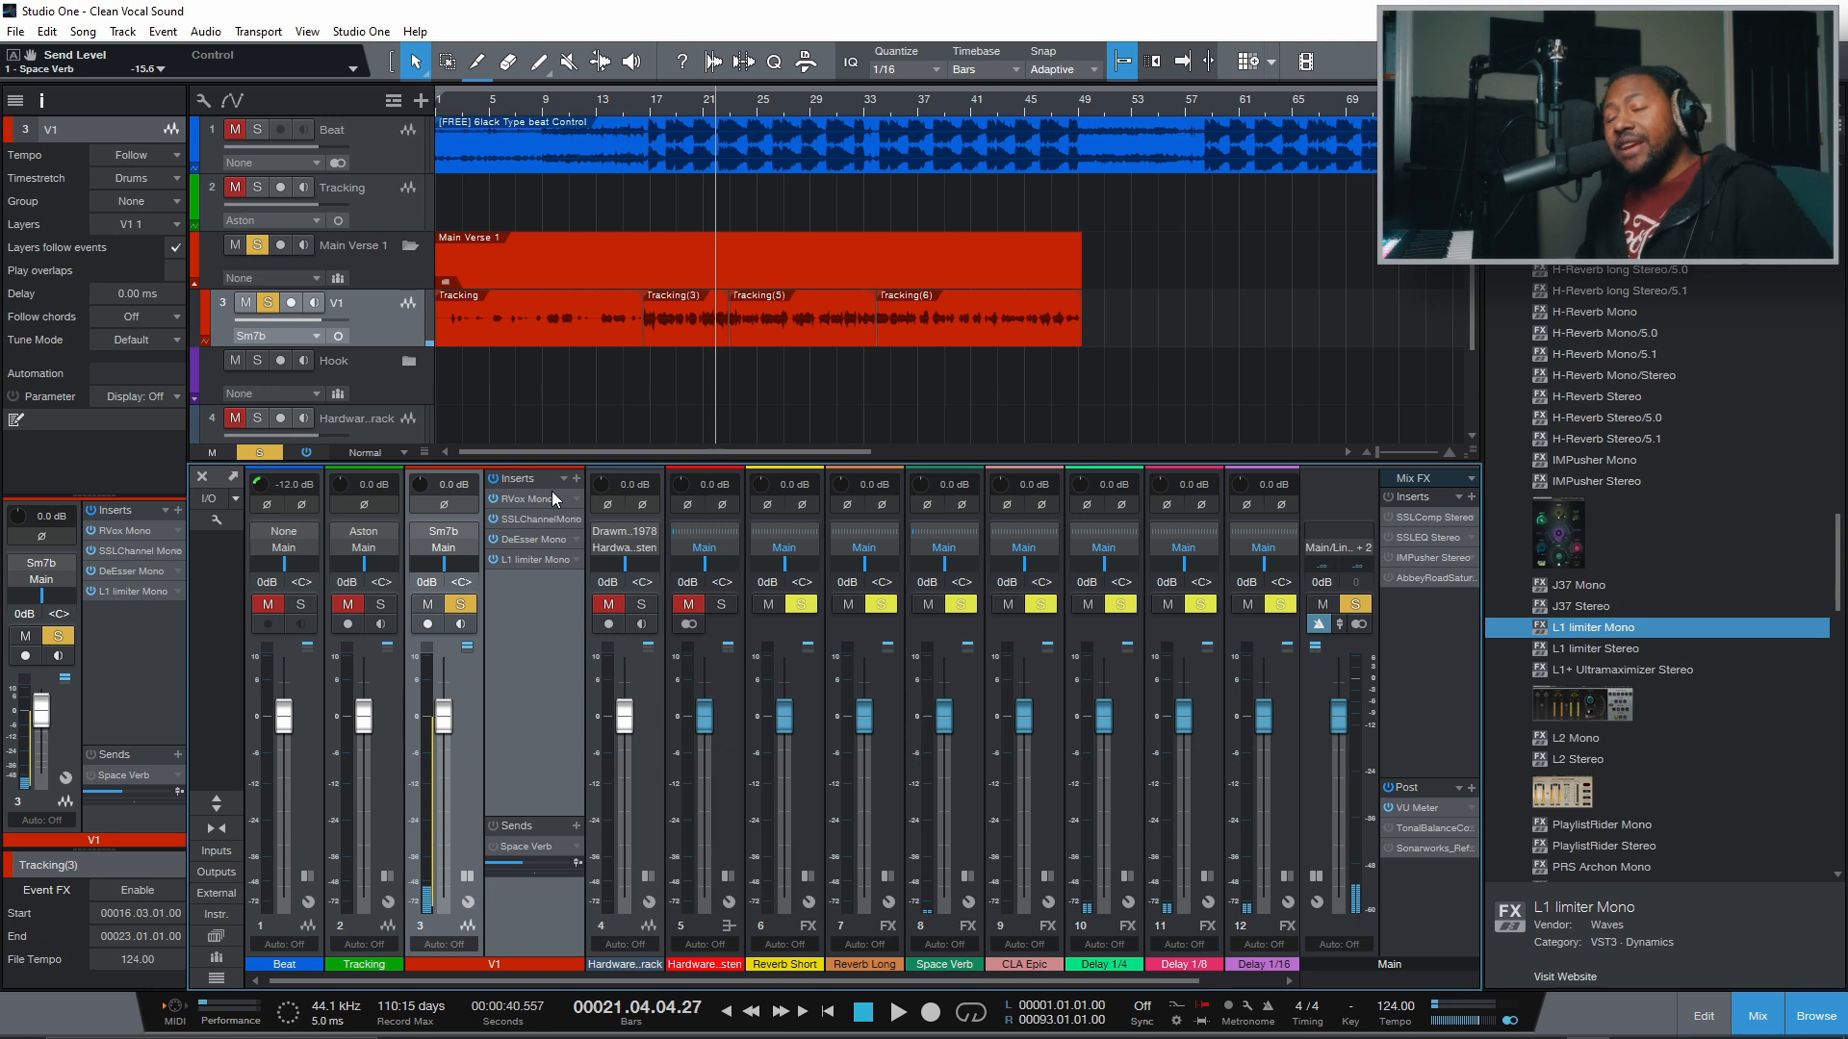